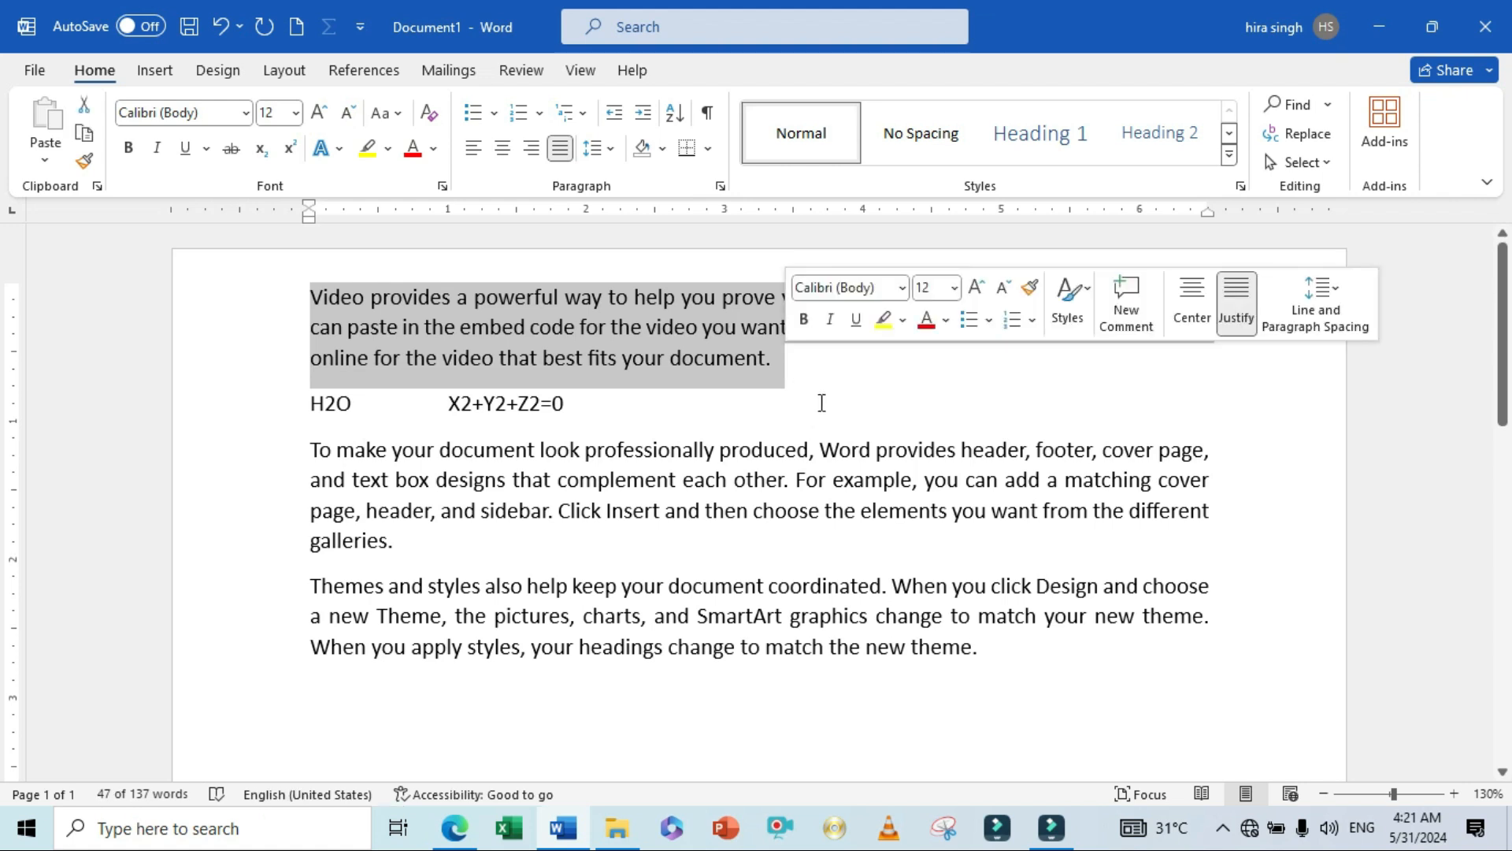
- Enlarge the opening text from "Video provides" through "embed code for" to 16 pt
click(767, 361)
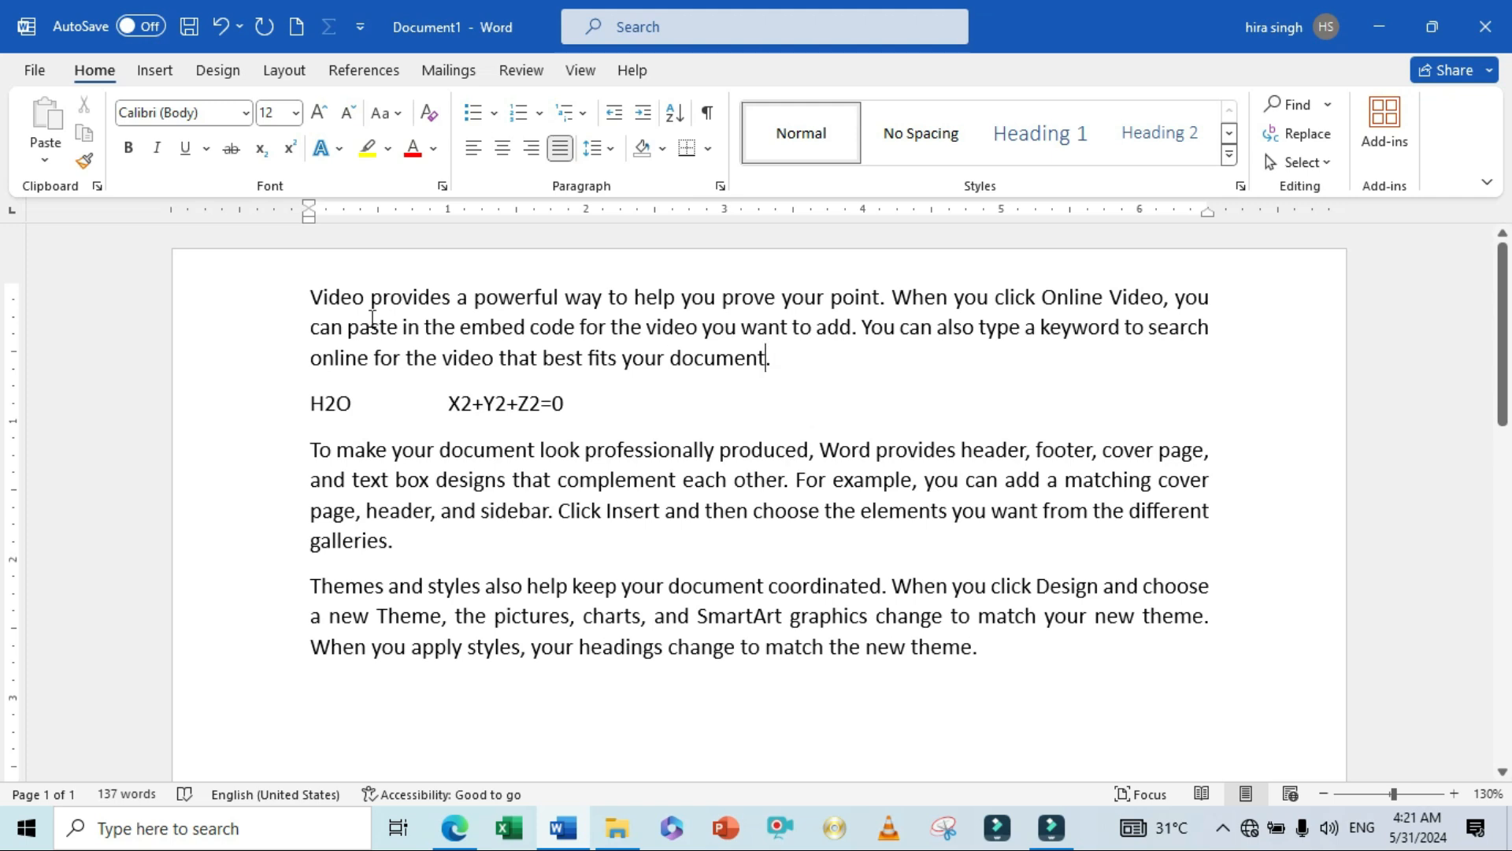
drag(311, 298, 590, 319)
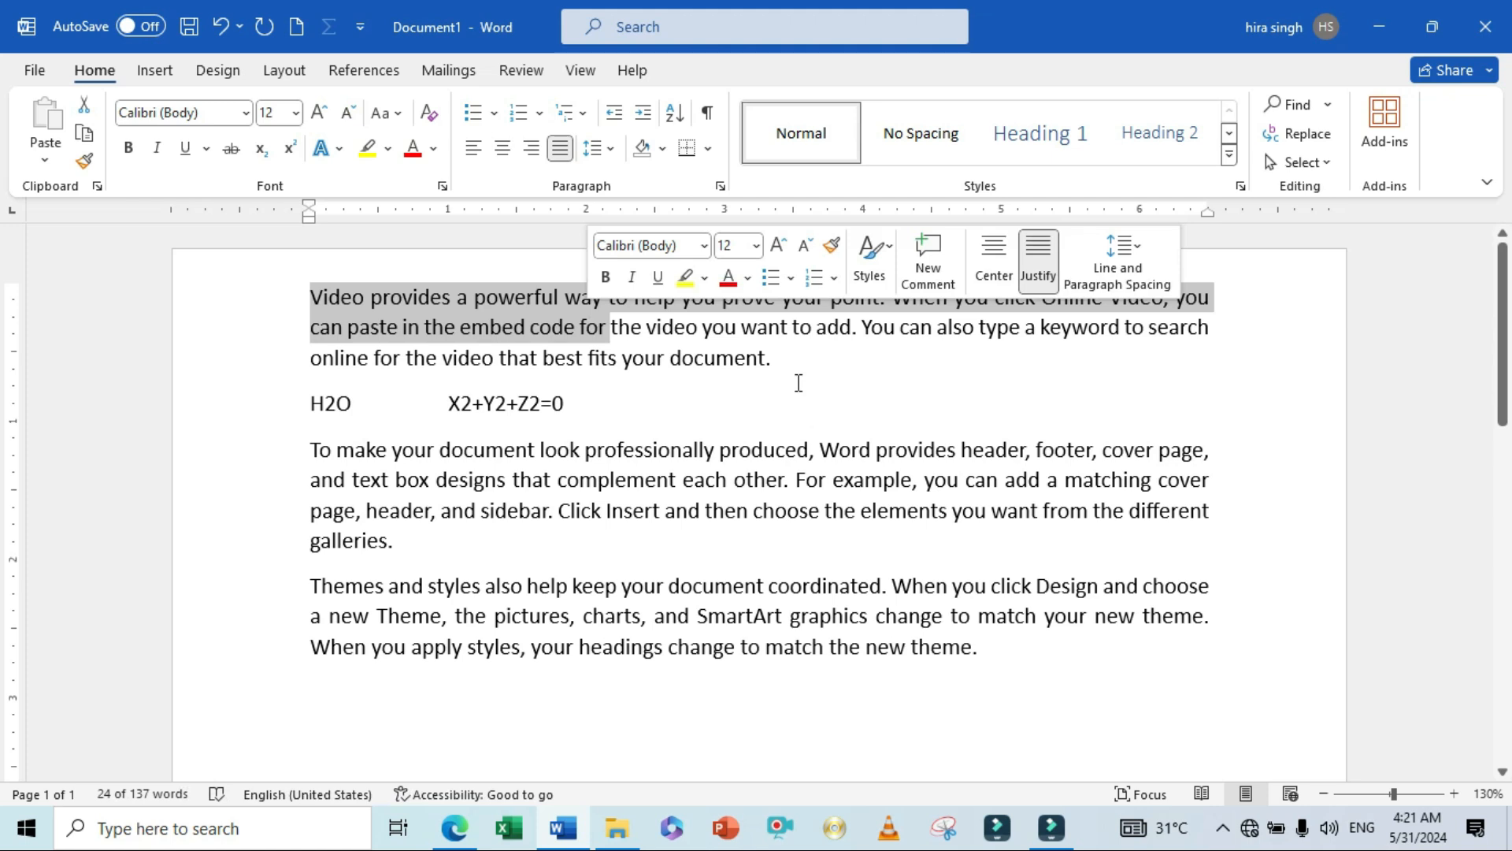
key(ctrl+bracketright)
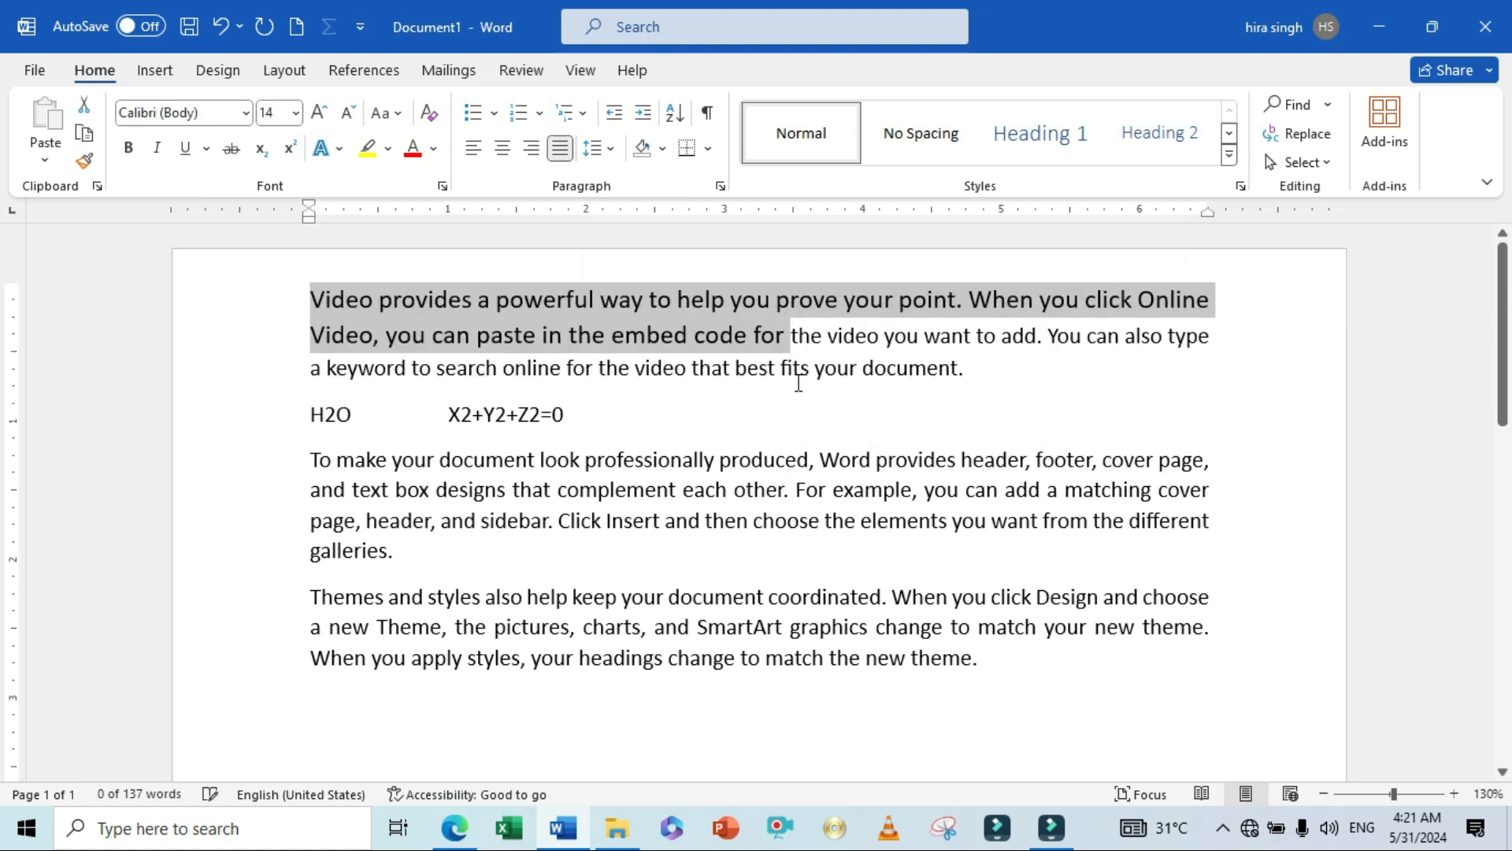
key(ctrl+bracketright)
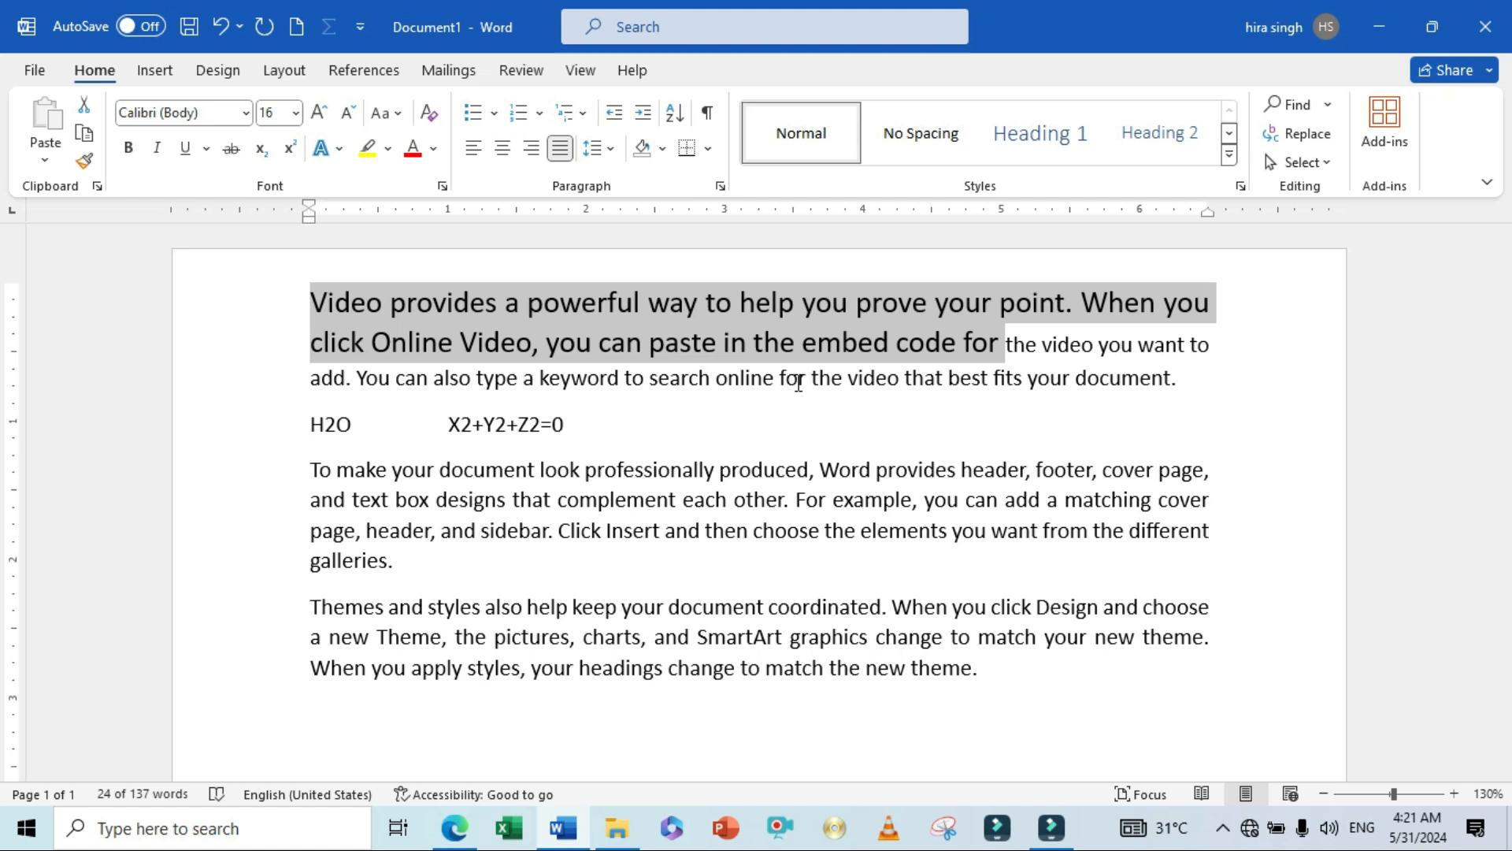
- Shrink the selected opening text to 12 pt and bring it back up to 14 pt
key(ctrl+shift+comma)
key(ctrl+shift+comma)
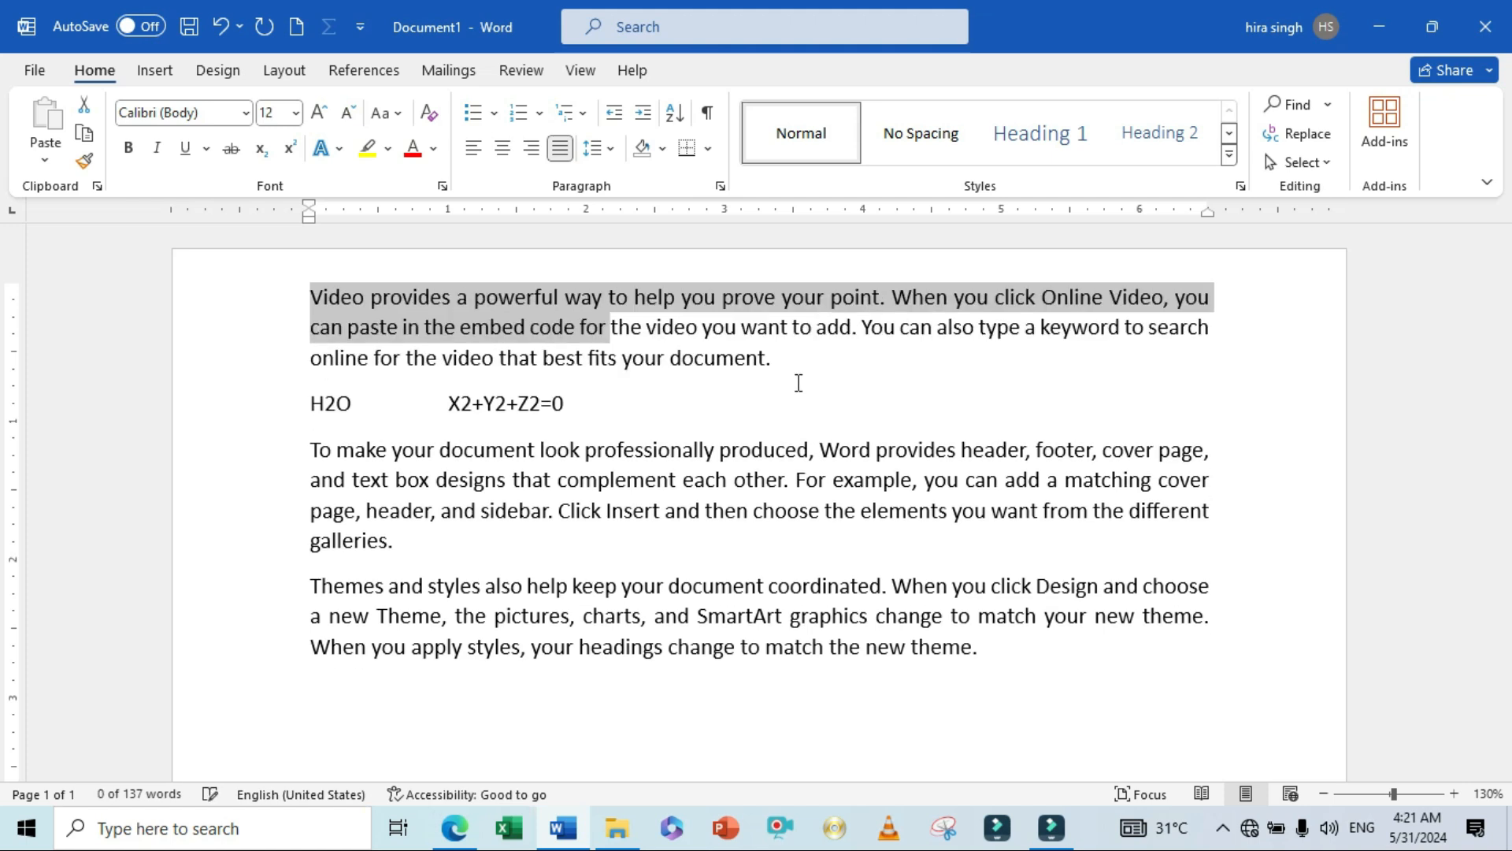
key(ctrl+shift+period)
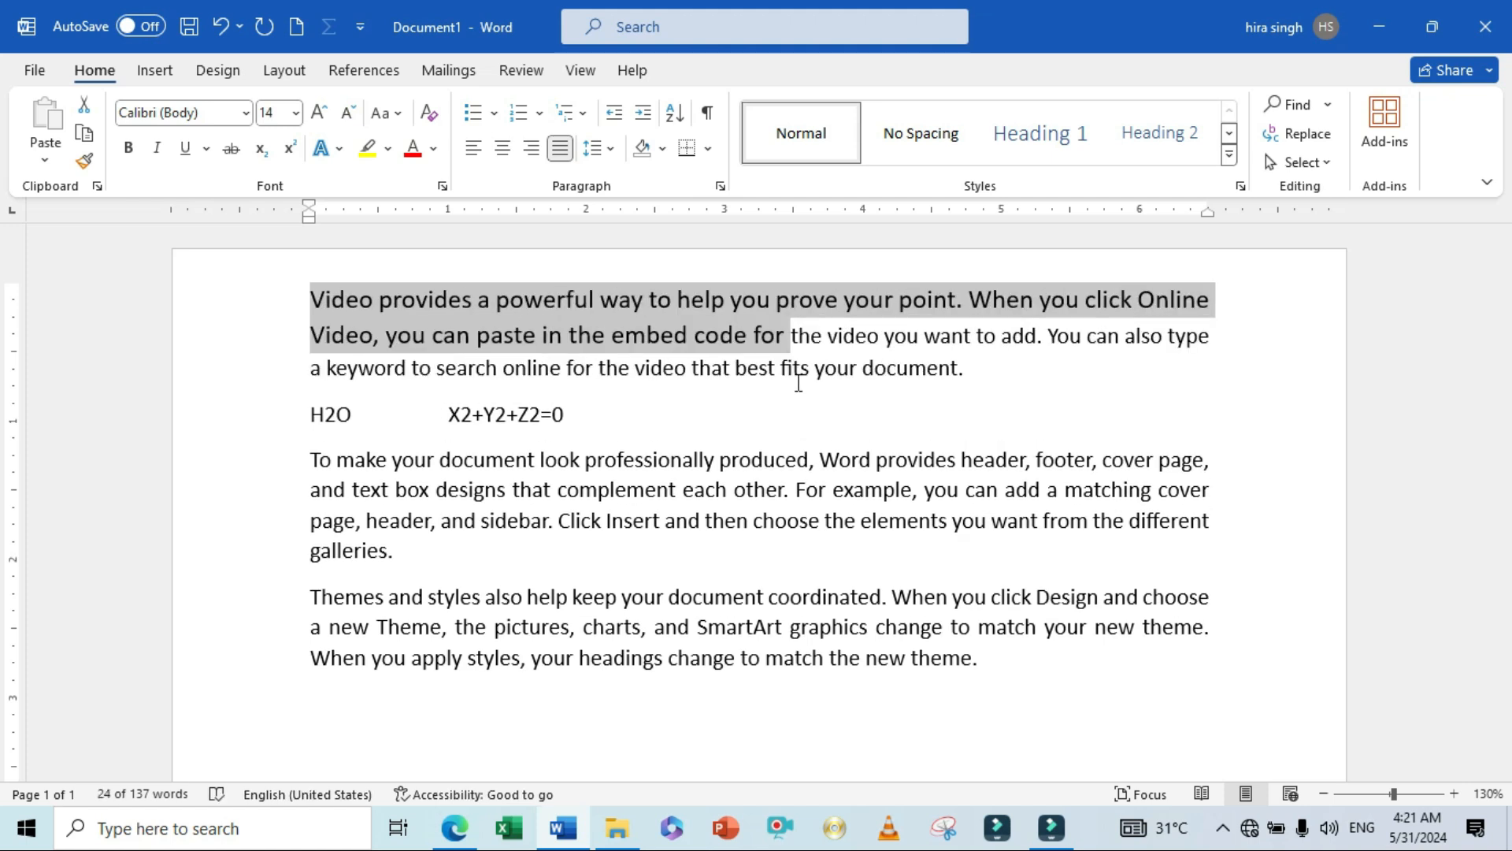
key(ctrl+shift+comma)
key(ctrl+shift+period)
- Check the shortcut list PDF in the browser, return to Word and enlarge the selected opening text to 18 pt in single-point increments
key(alt+Tab)
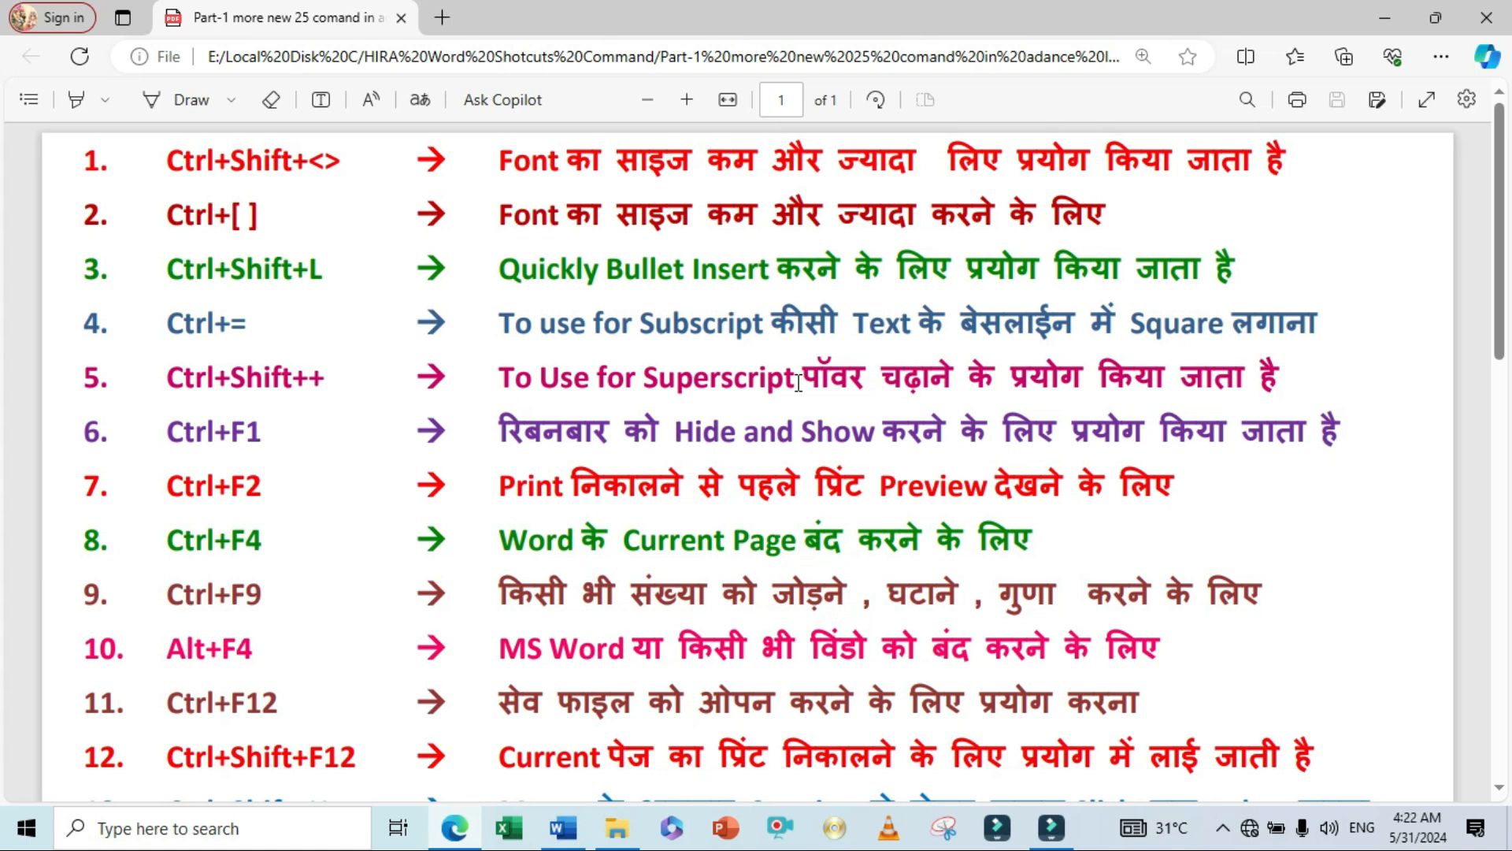
key(alt+Tab)
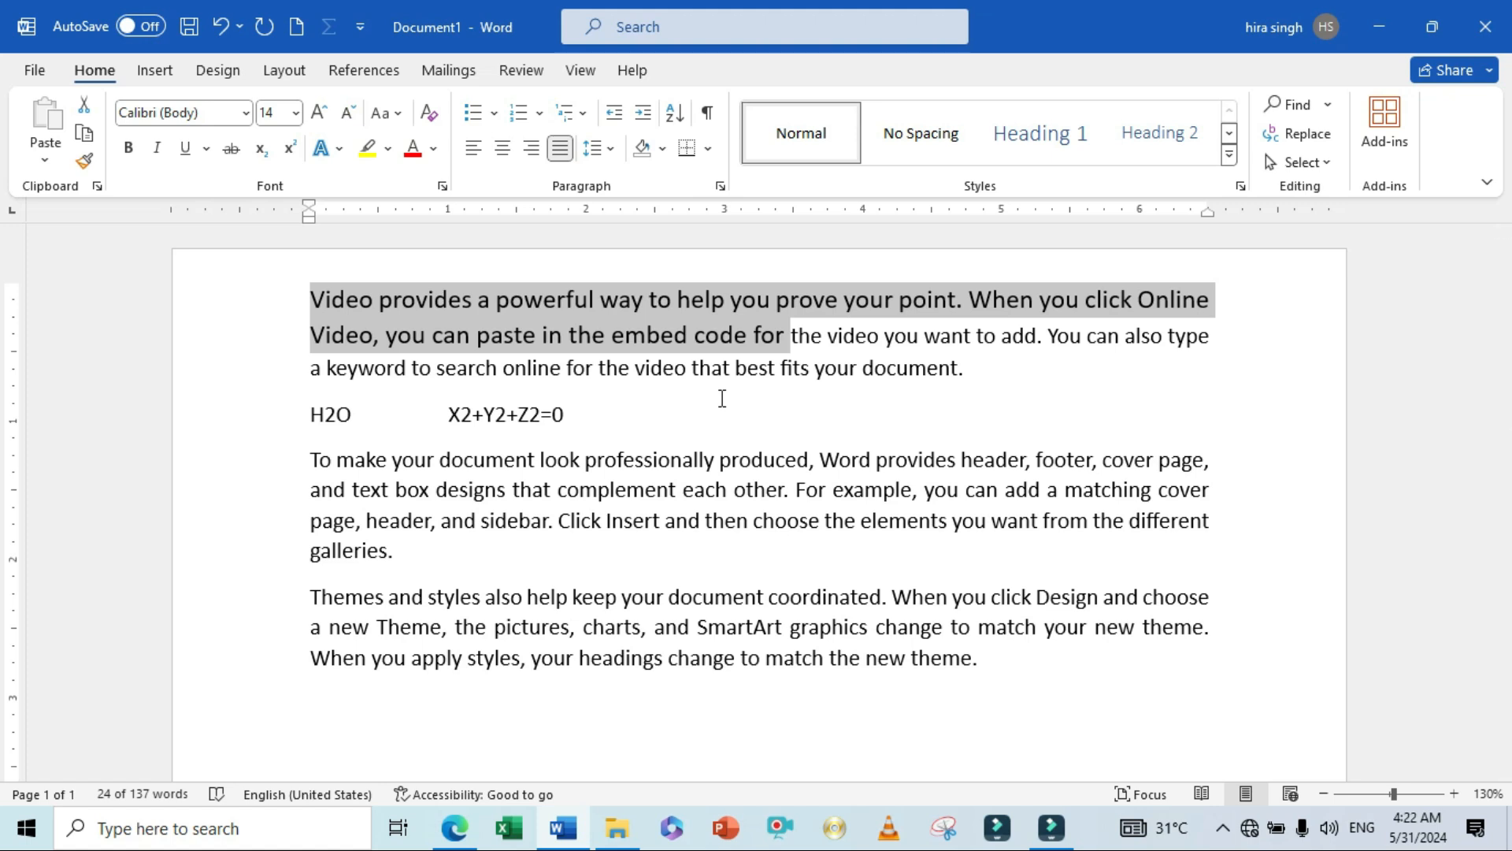
key(ctrl+bracketright)
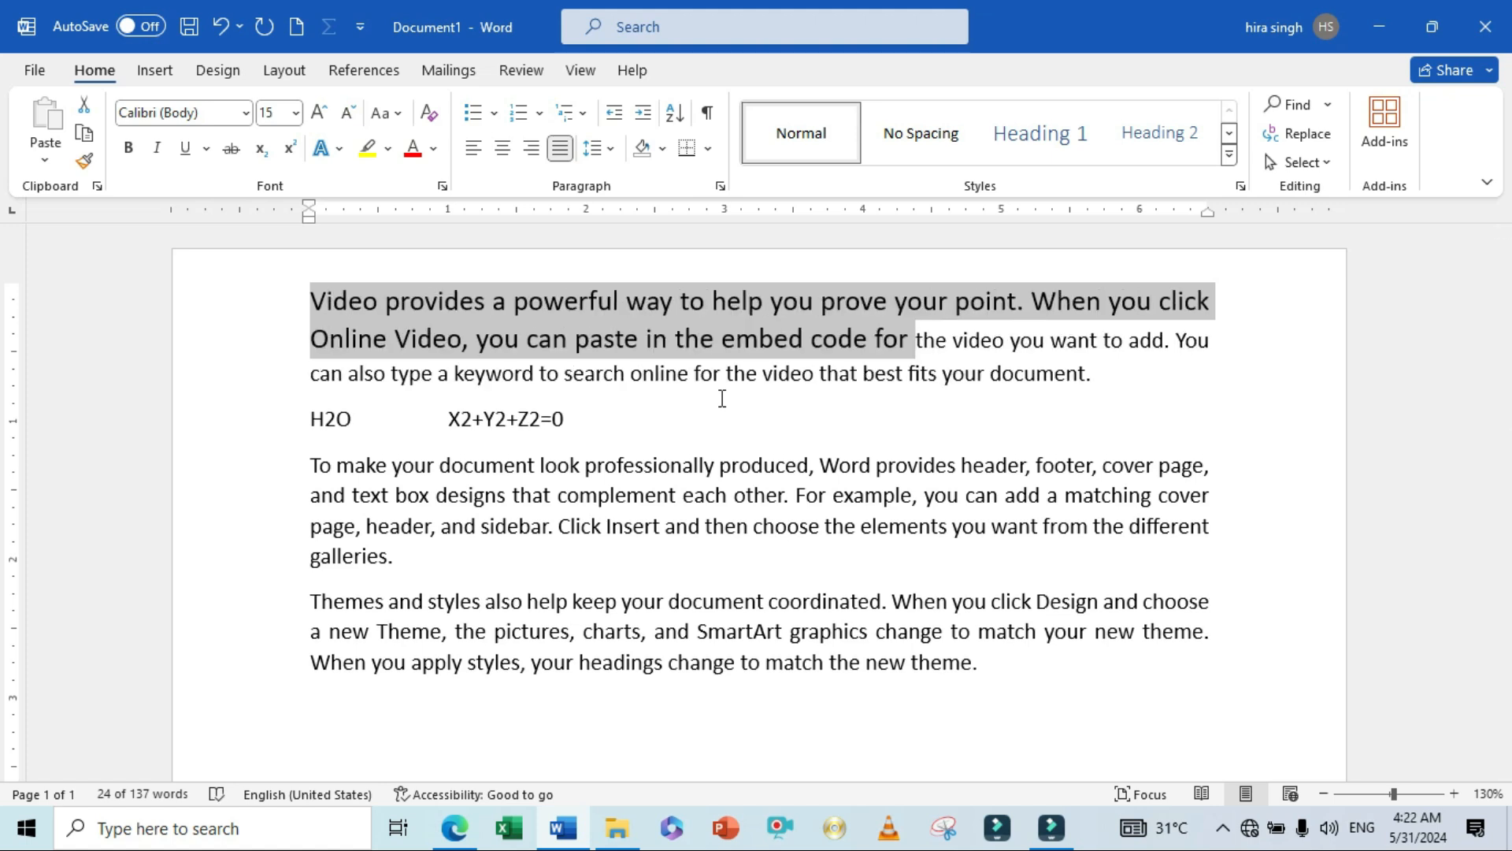
key(ctrl+bracketright)
key(ctrl+bracketright)
key(ctrl+bracketright)
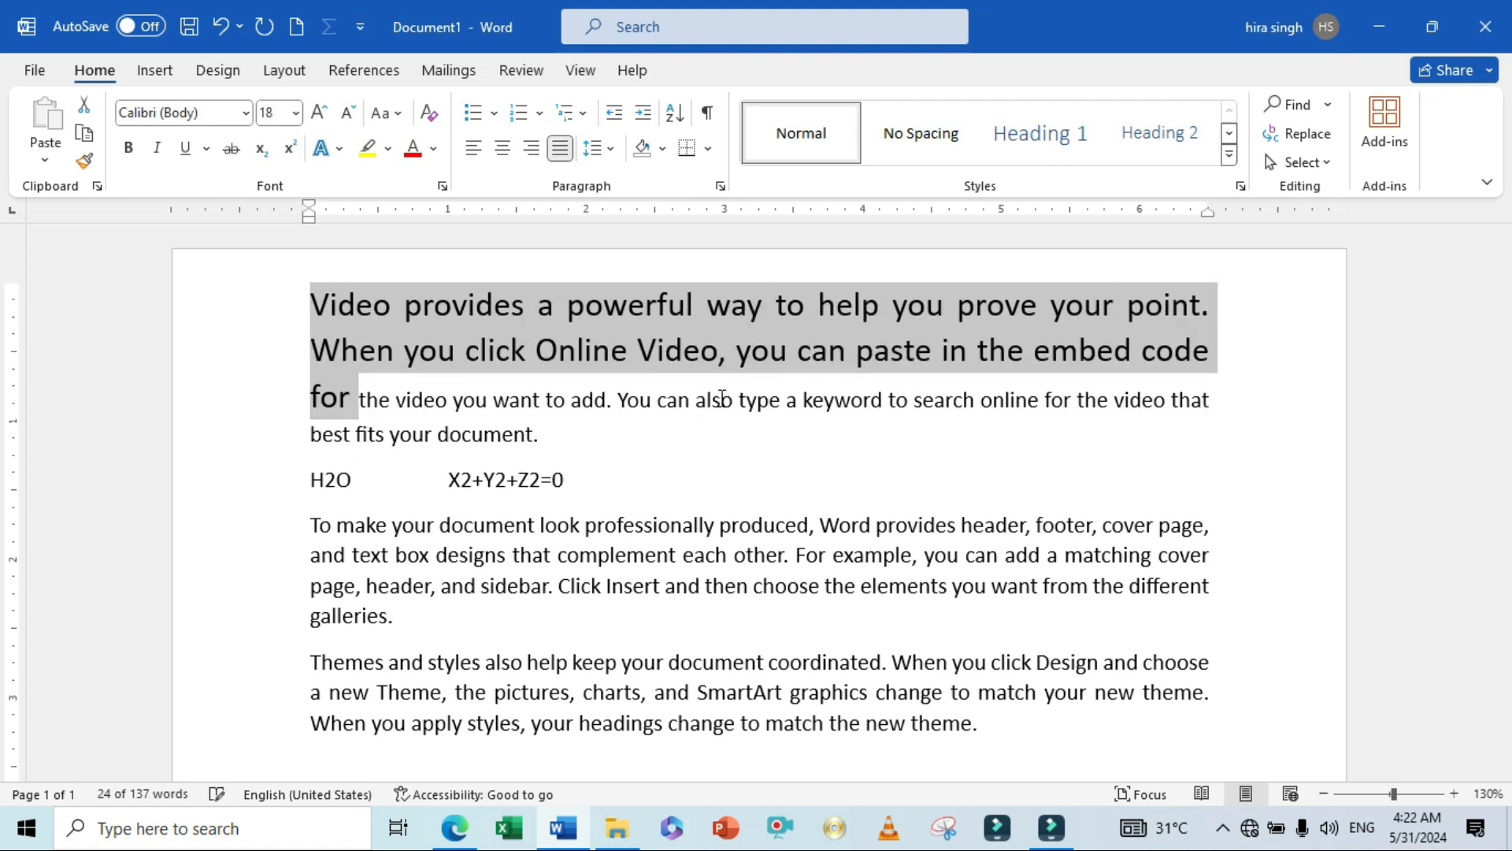
- Reduce the selected opening text to 14 pt in single-point increments and deselect it
key(ctrl+bracketleft)
key(ctrl+bracketleft)
key(ctrl+bracketleft)
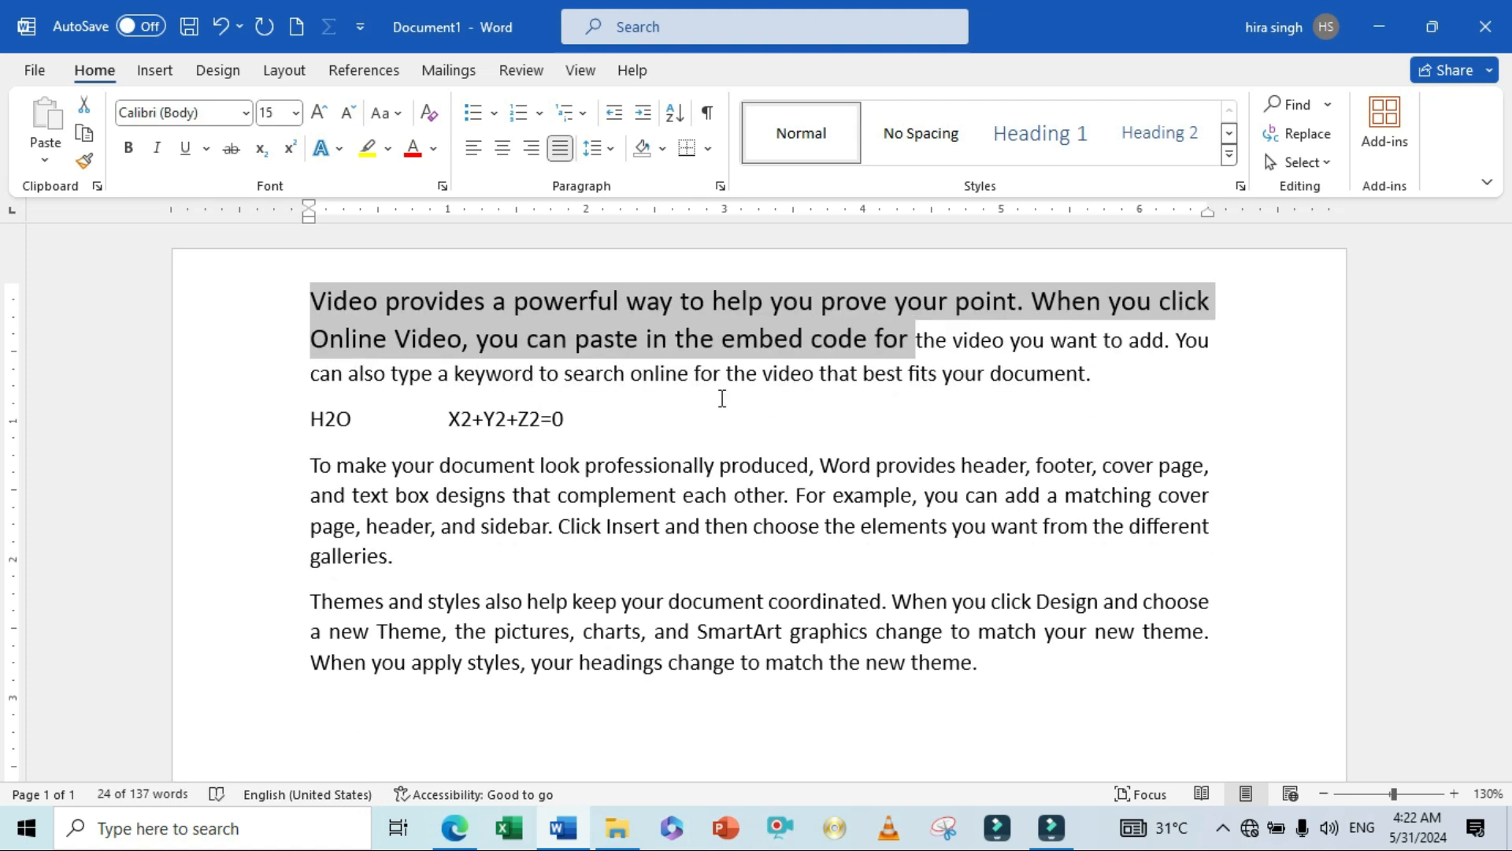
key(ctrl+bracketleft)
key(ctrl+bracketright)
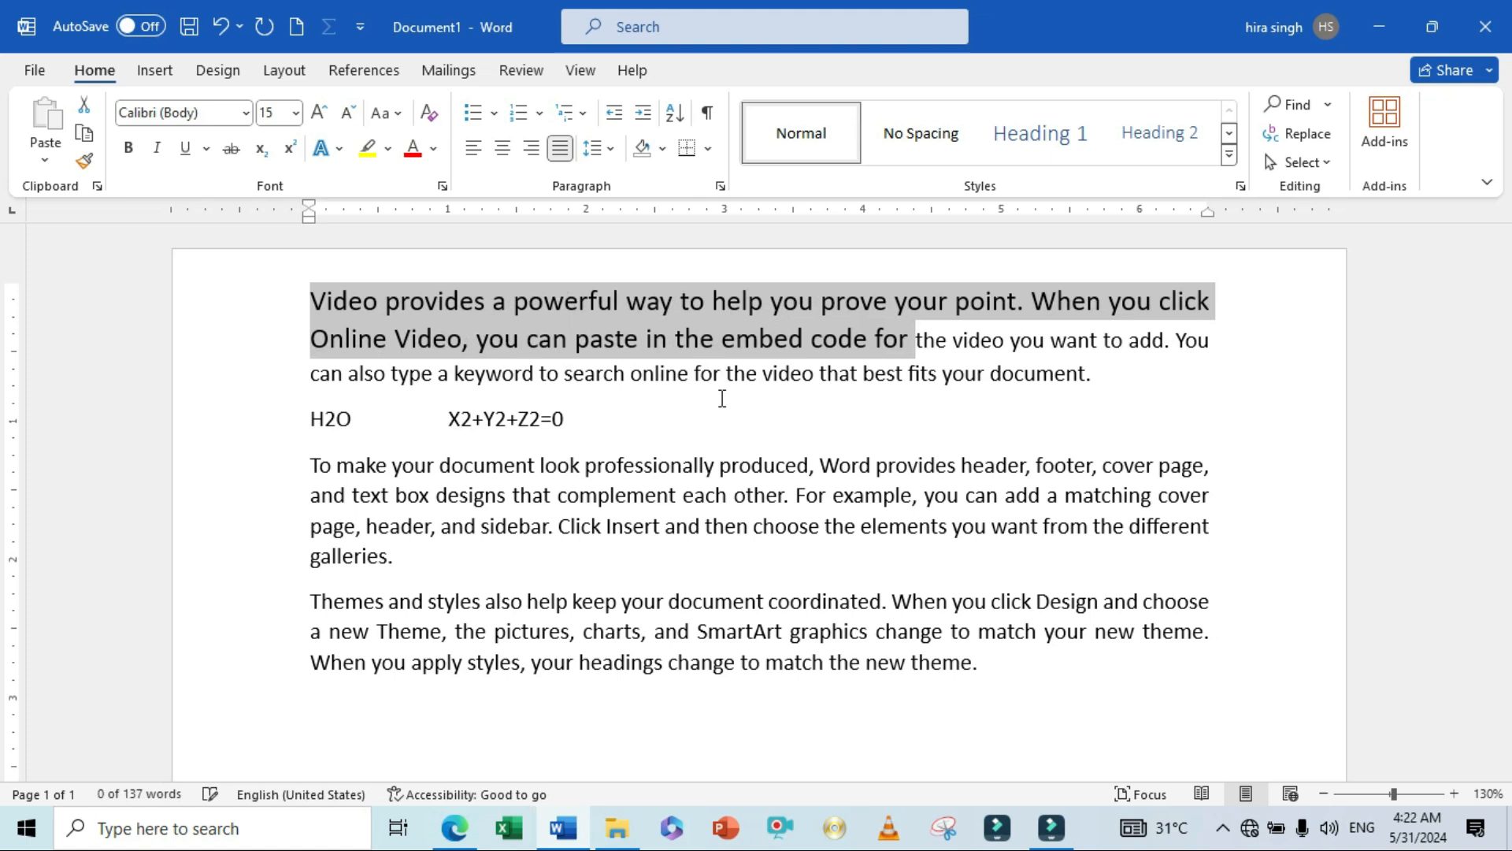
key(ctrl+bracketright)
key(ctrl+bracketleft)
key(ctrl+bracketleft)
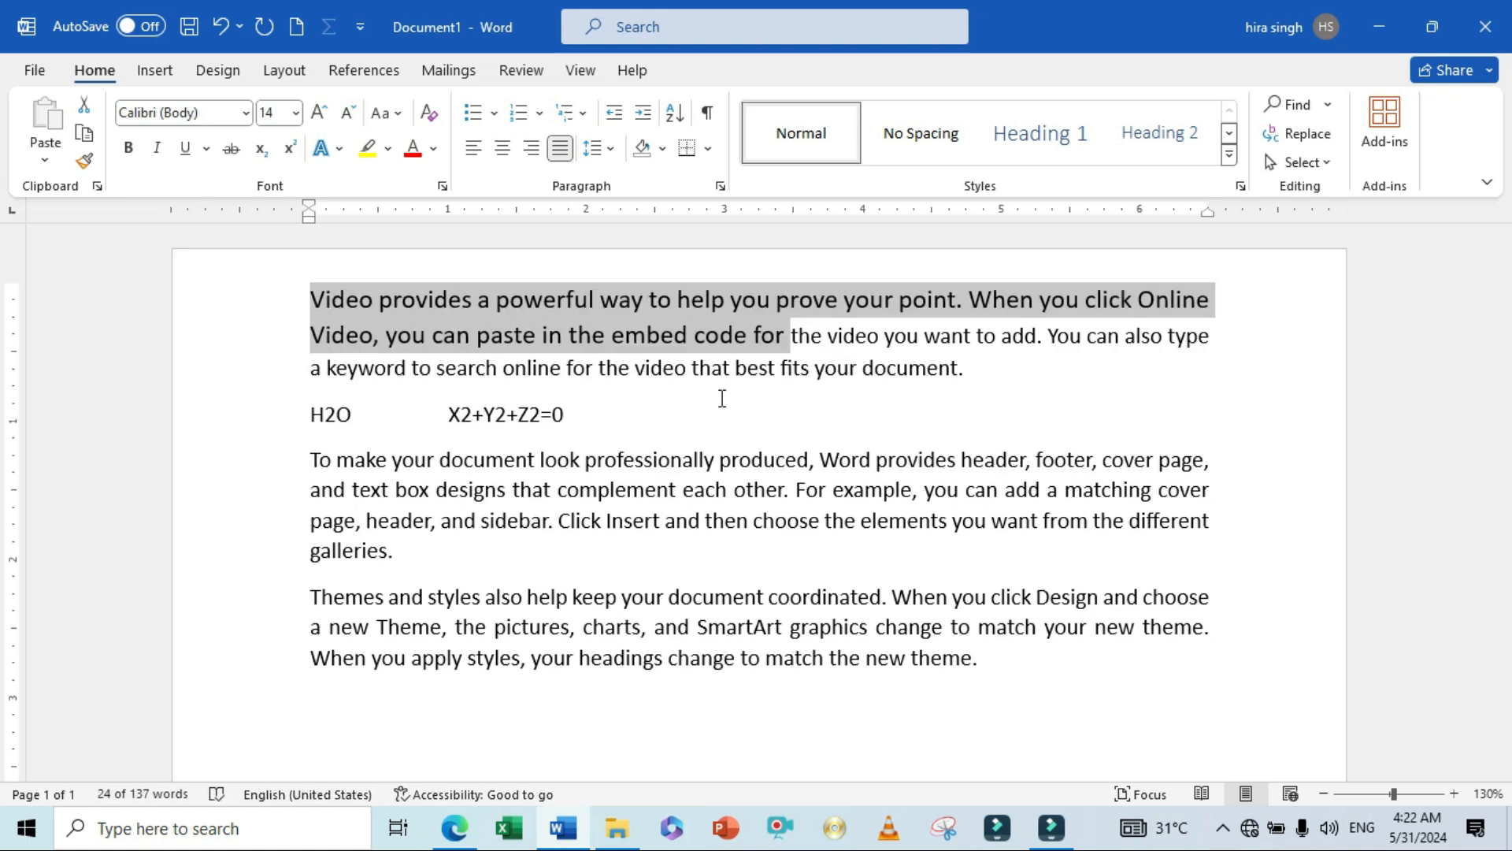
click(744, 462)
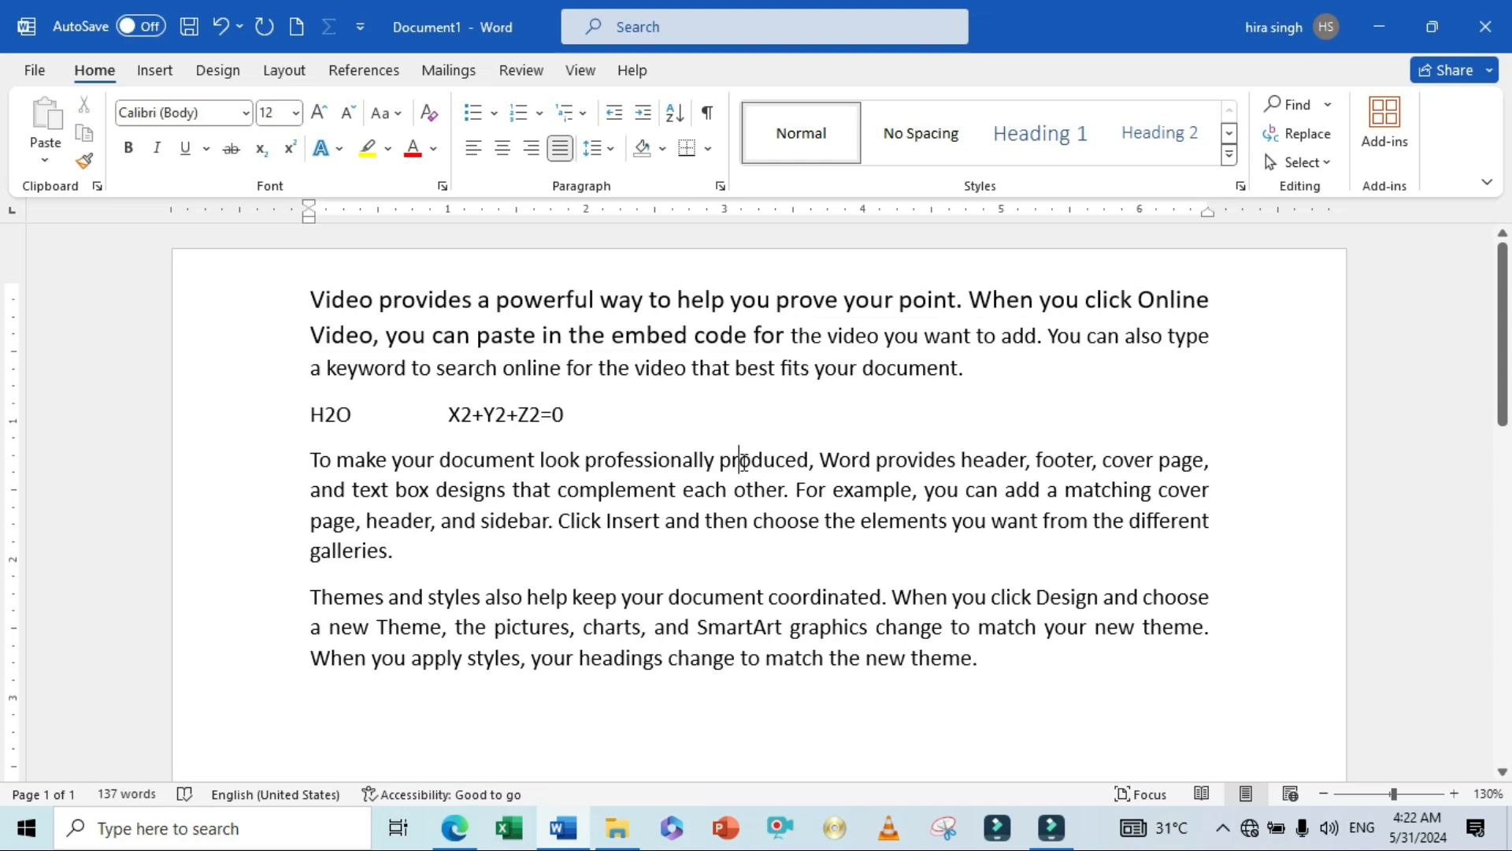
- Check the shortcut list PDF in the browser, return to Word and start a bulleted list on a new line below the last paragraph
key(alt+Tab)
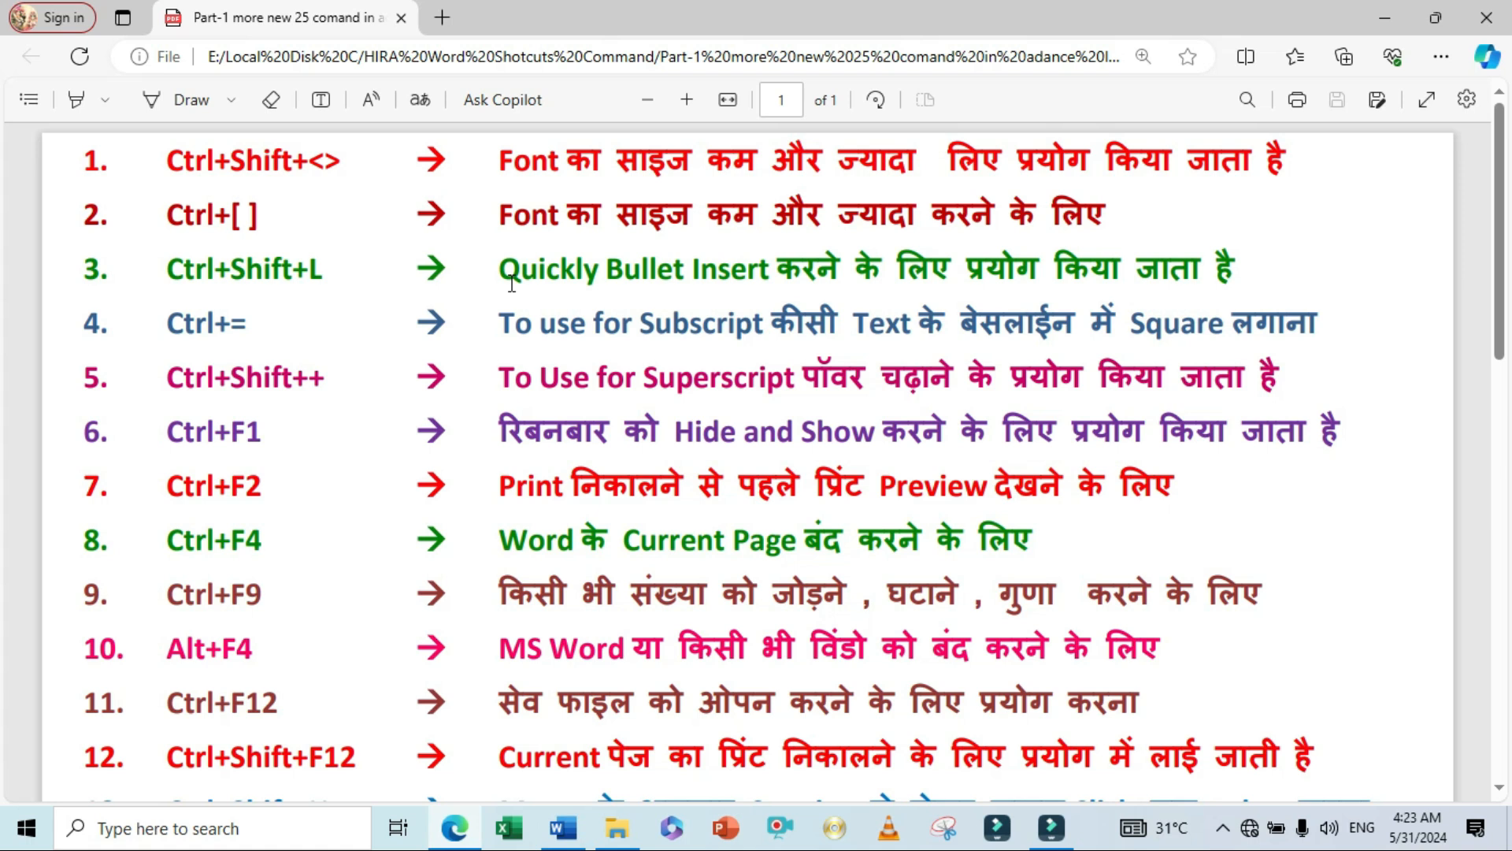
key(alt+Tab)
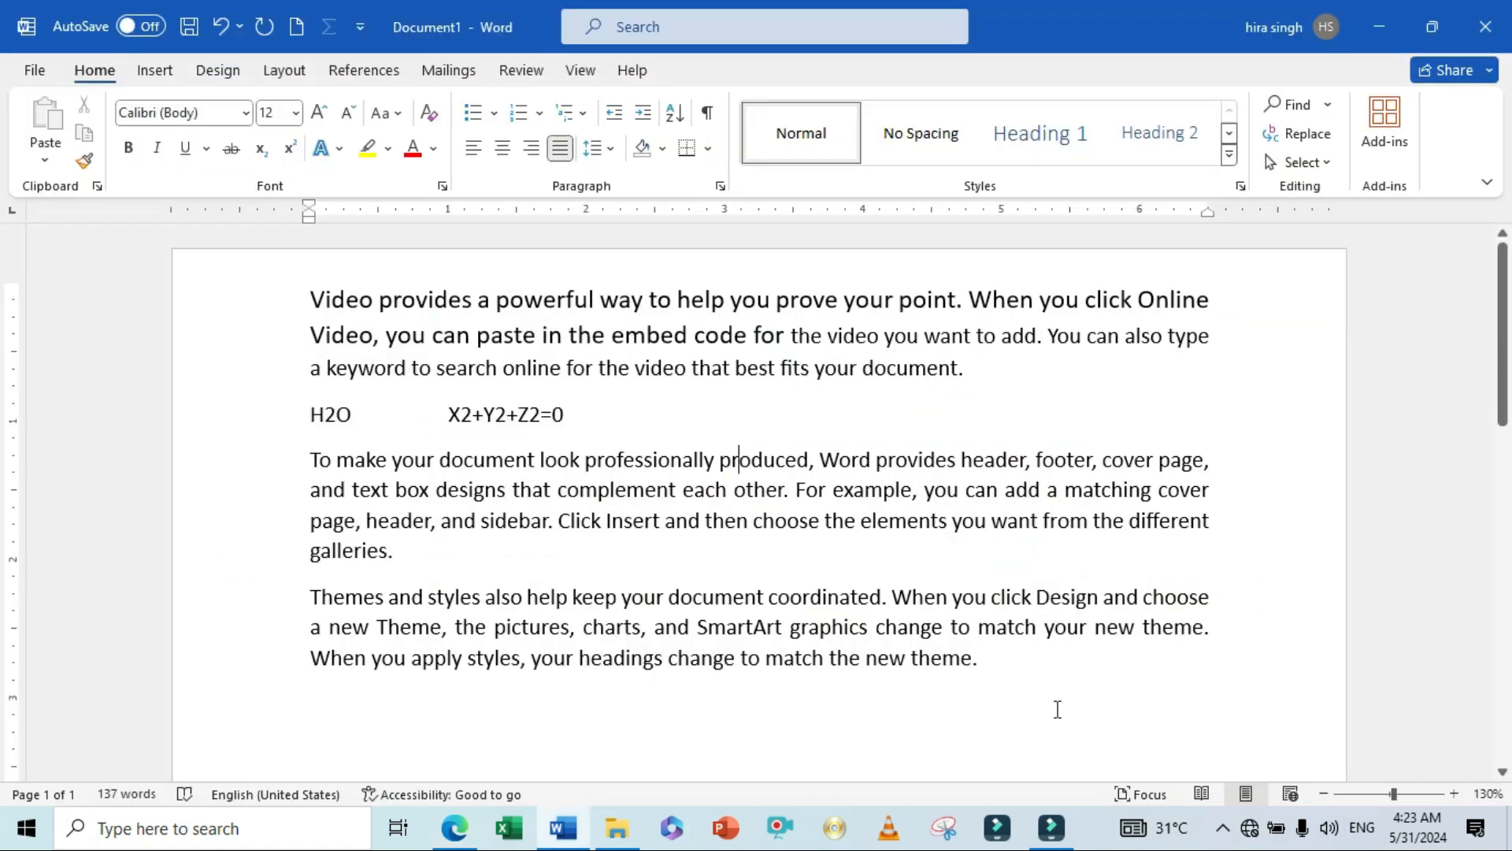
click(998, 665)
key(Return)
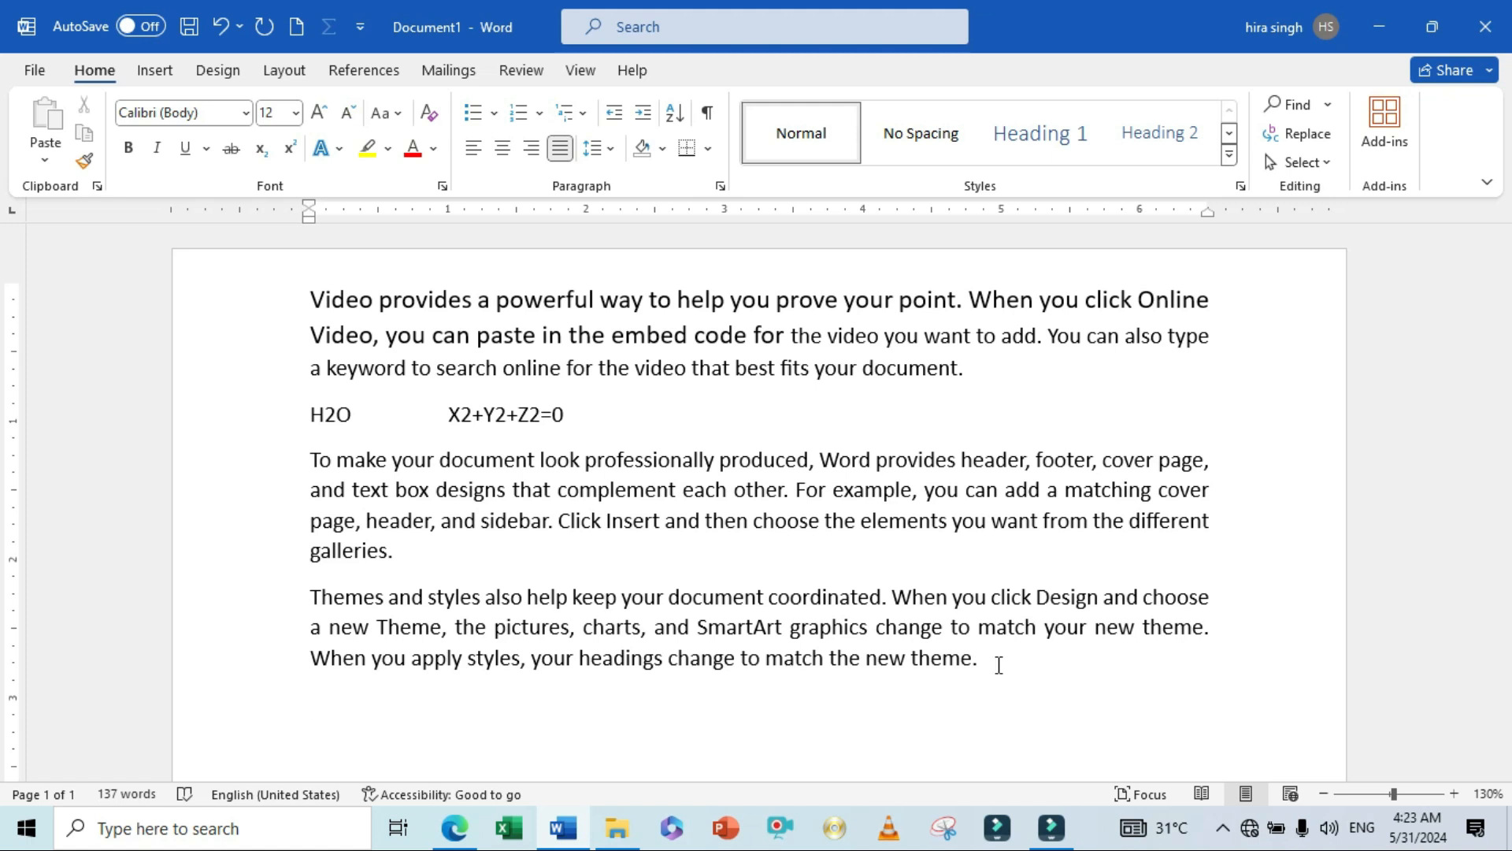
key(ctrl+shift+l)
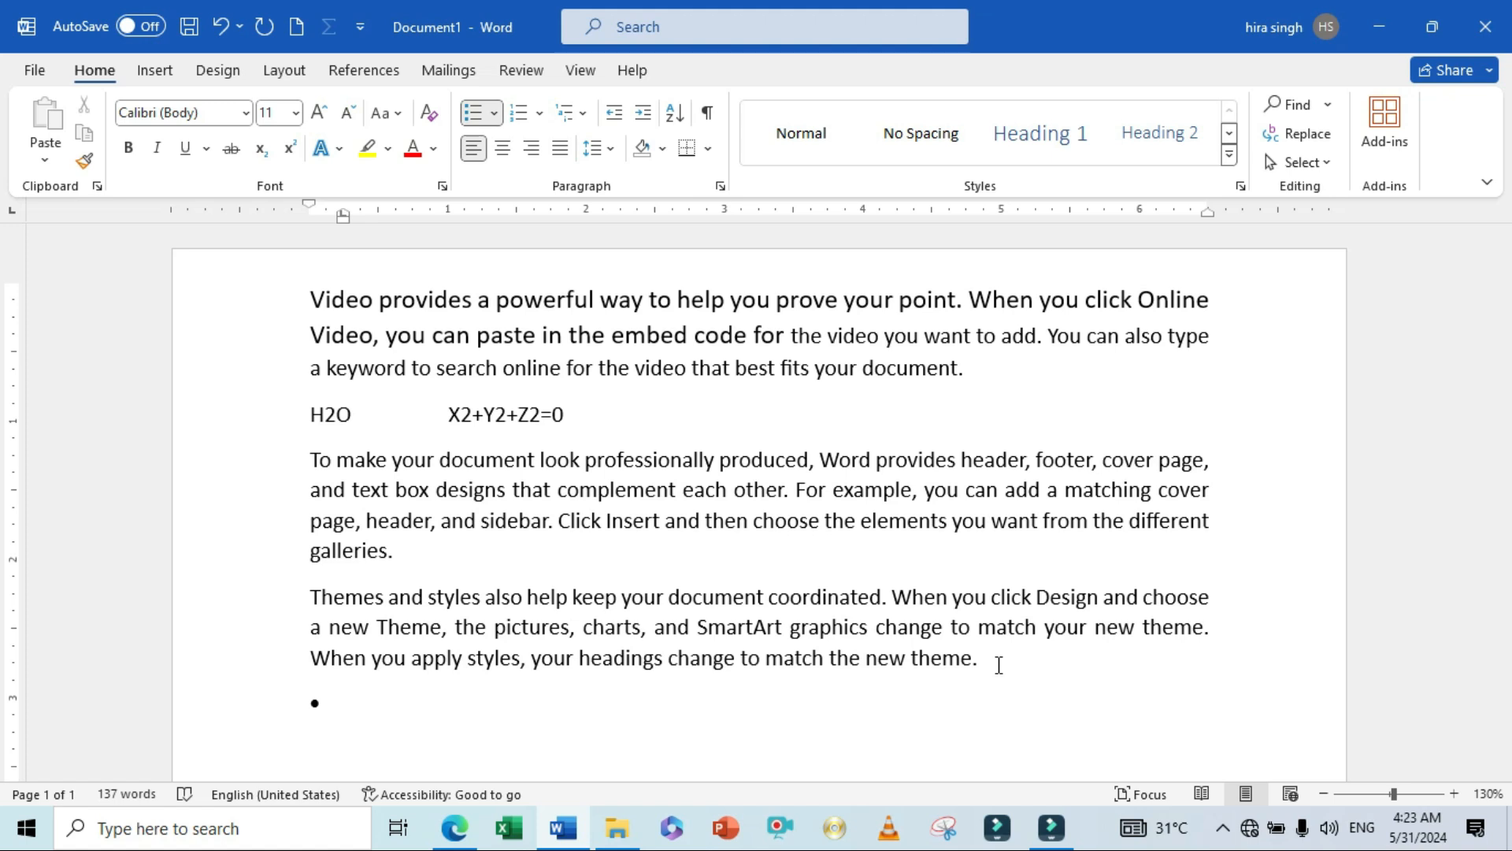
- Enter the list items Keyboard, Mouse and Laser, and end the bullets on the line after them
text(kEY)
key(BackSpace)
key(BackSpace)
key(BackSpace)
text(kEY)
key(BackSpace)
key(BackSpace)
key(BackSpace)
text(Keyboard)
key(Return)
text(Mouse)
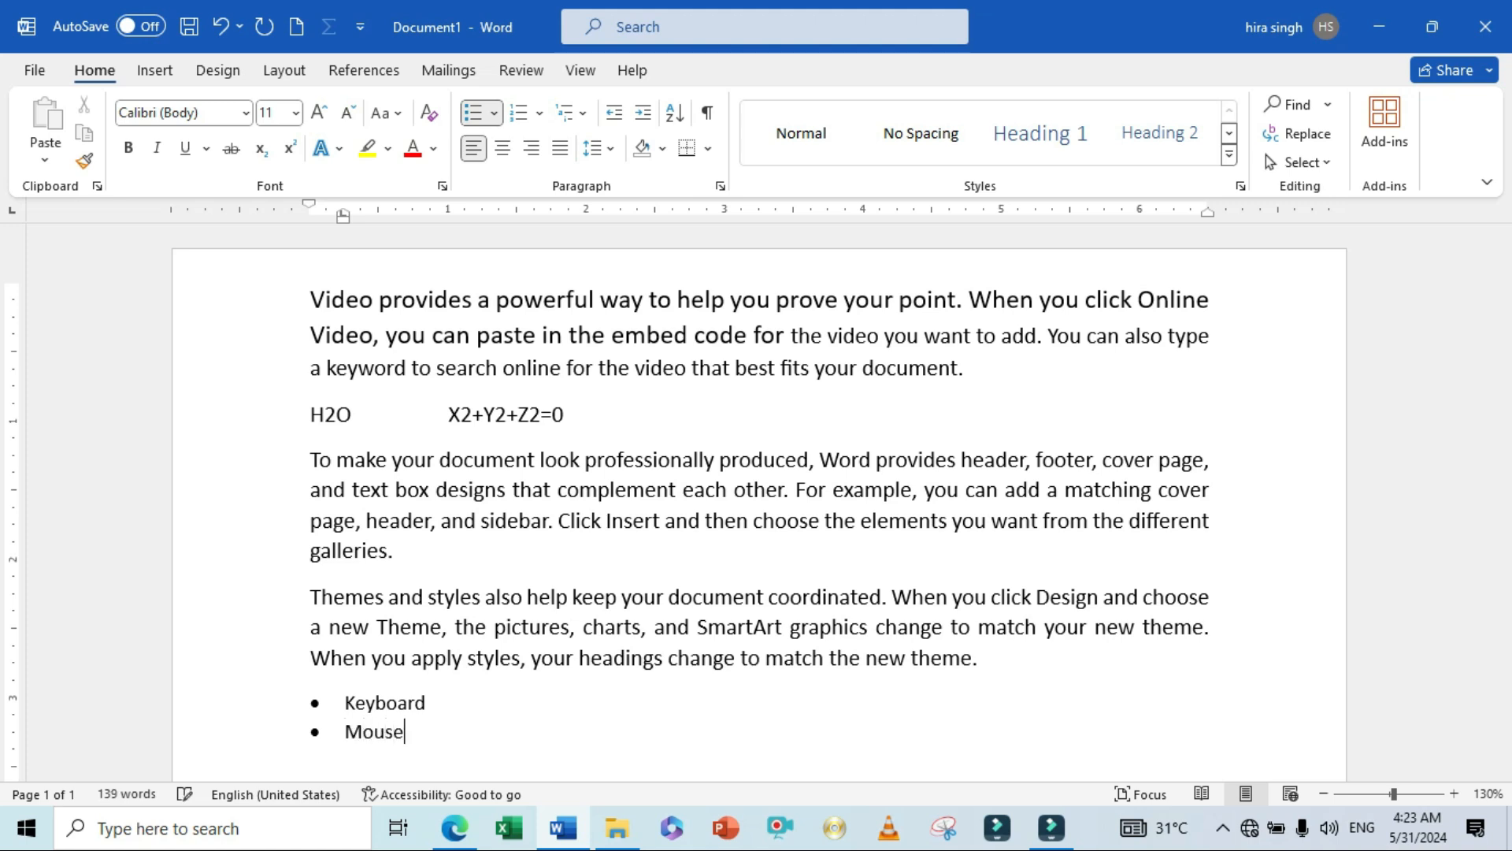
key(Return)
text(Laser)
key(Return)
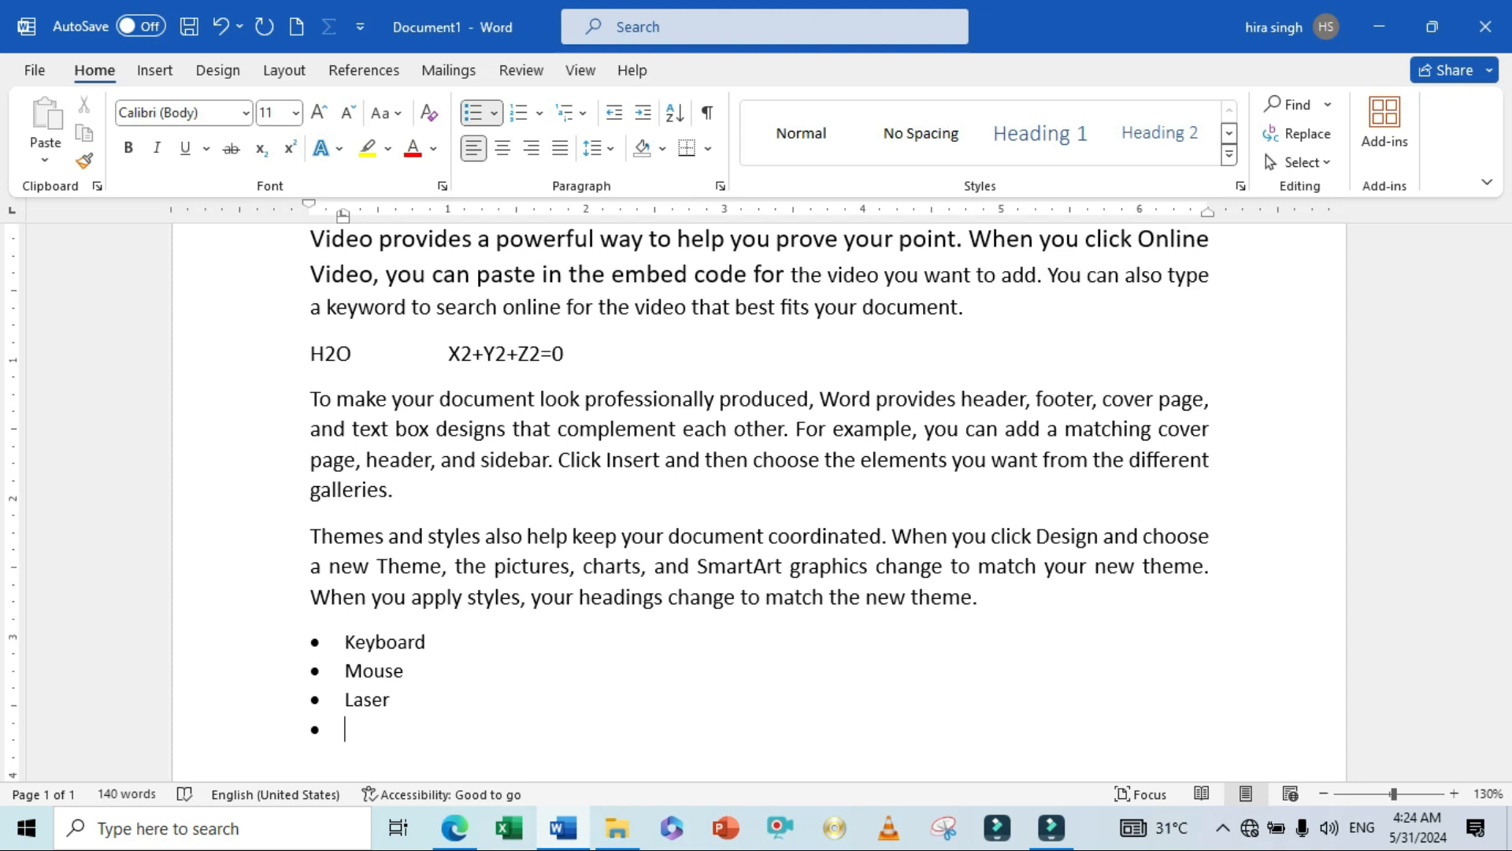
key(BackSpace)
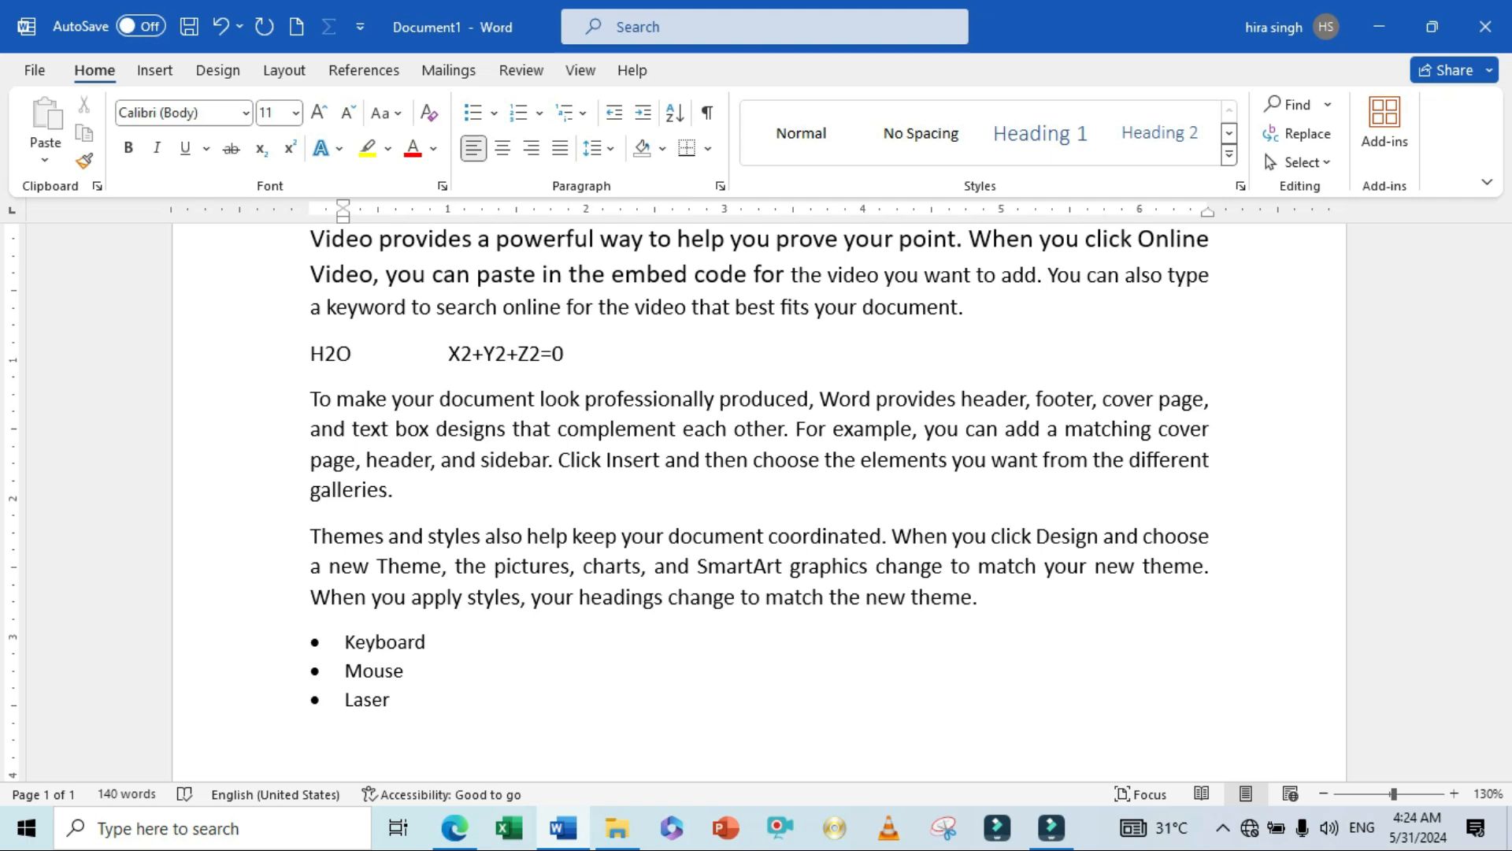
- Check the shortcut list PDF in the browser, return to Word and format the 2 in H2O as subscript
key(alt+Tab)
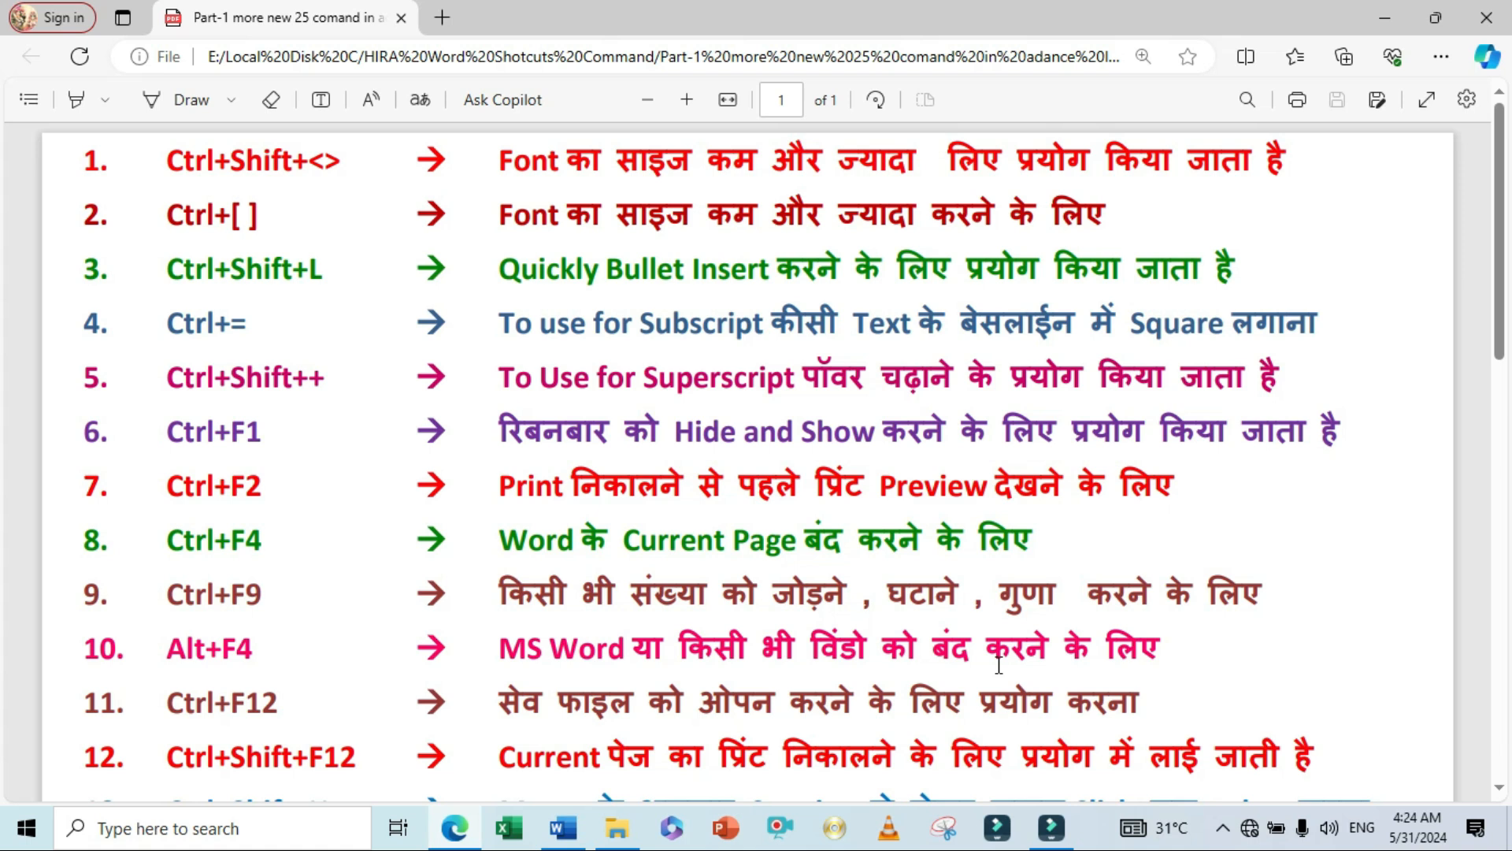
key(alt+Tab)
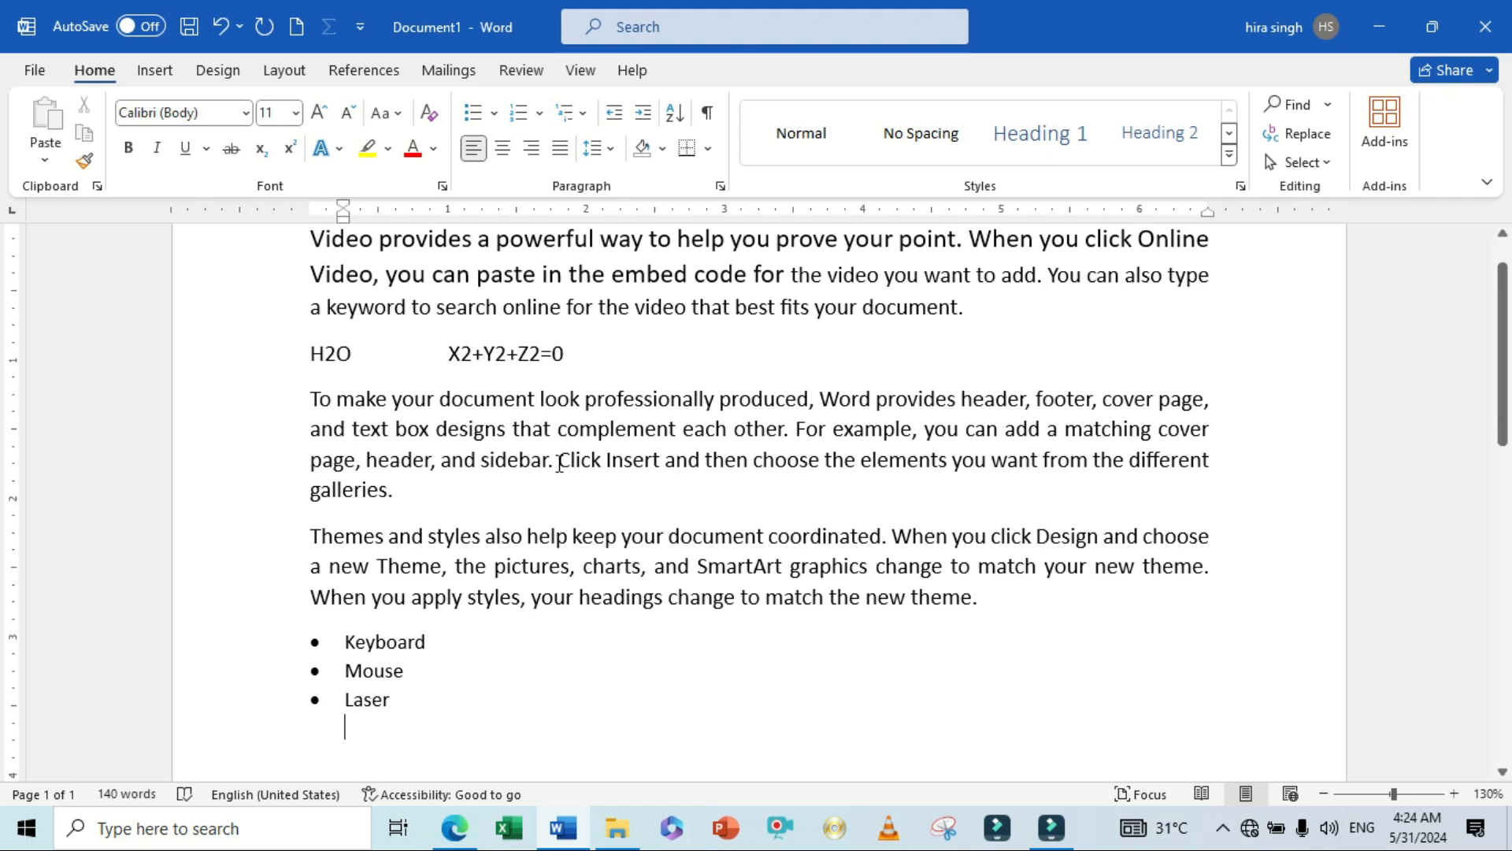
click(328, 356)
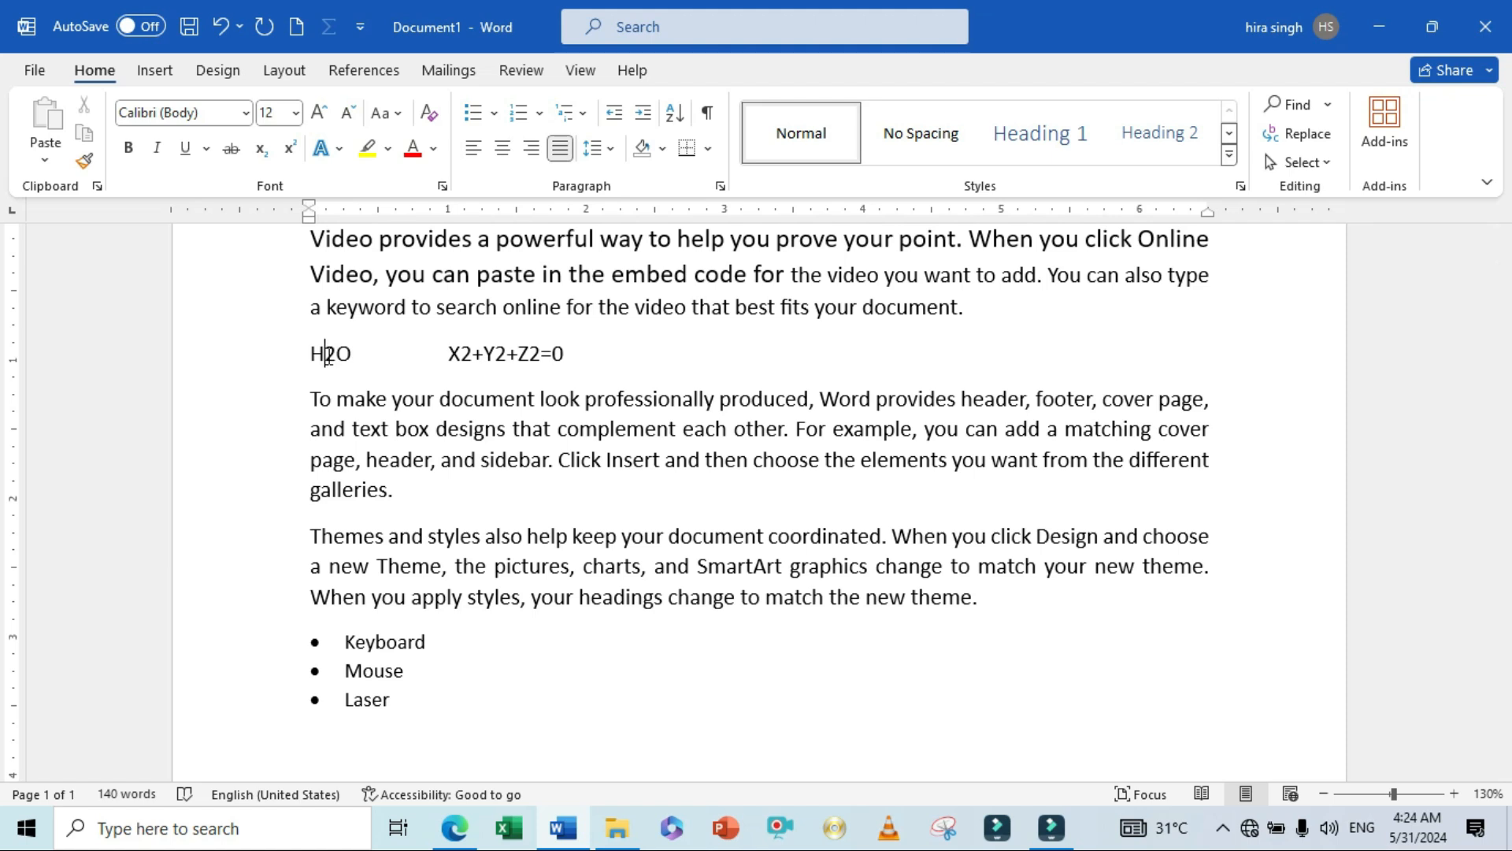
key(shift+Right)
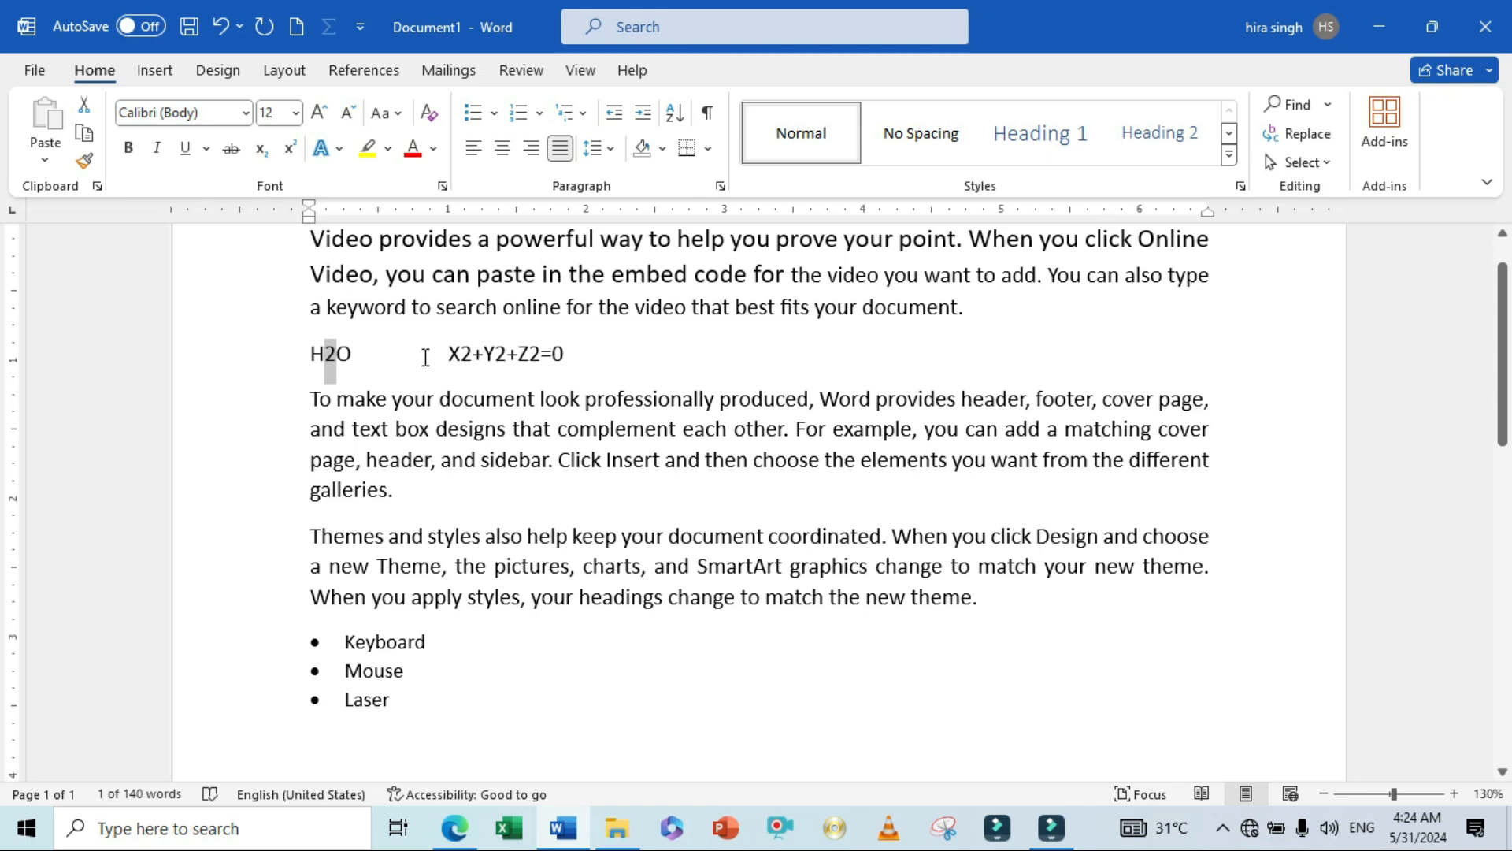
key(ctrl+d)
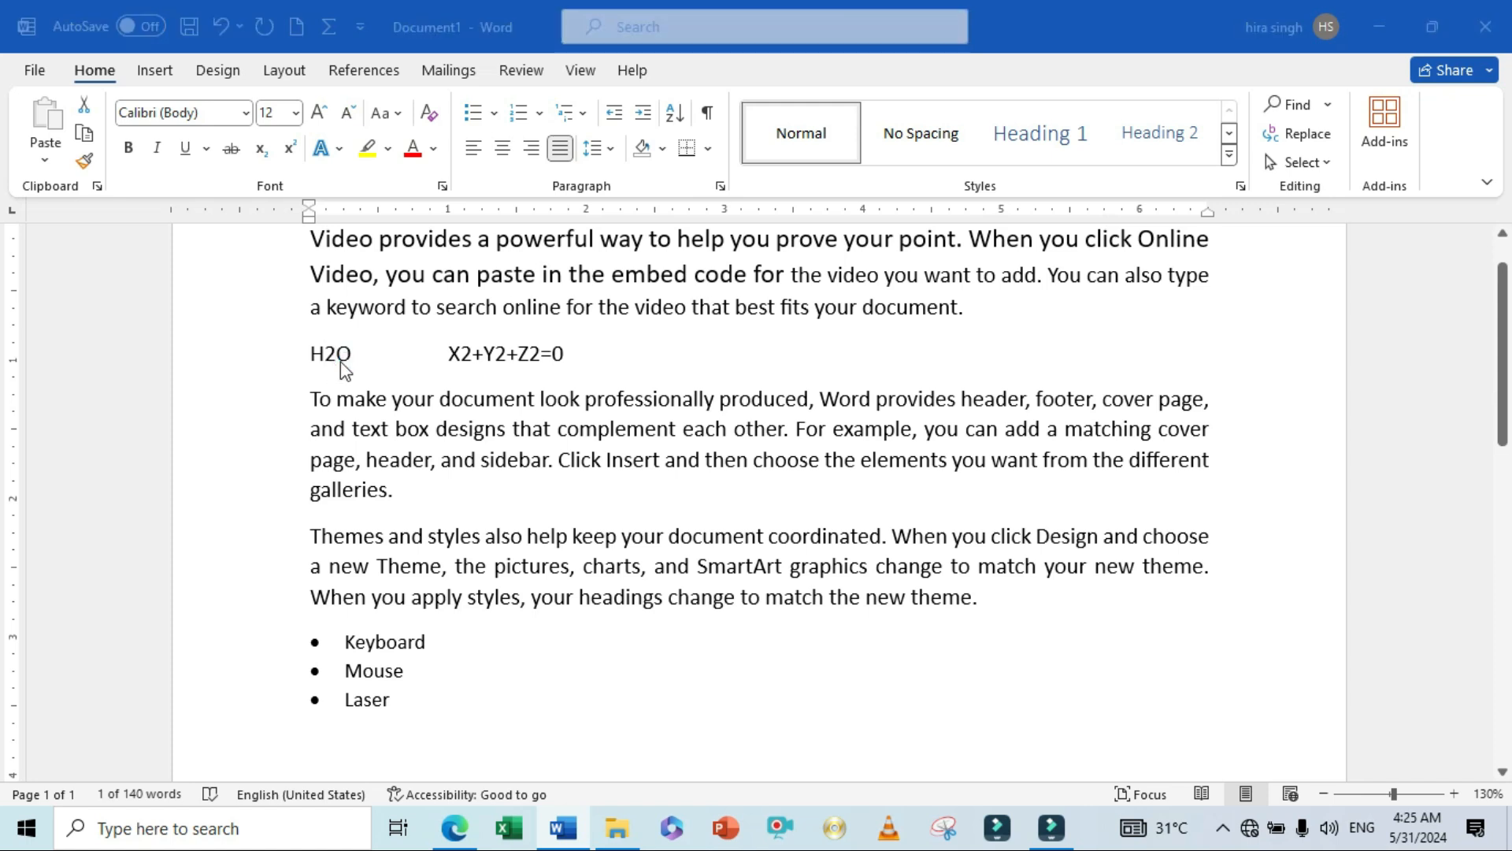
key(Escape)
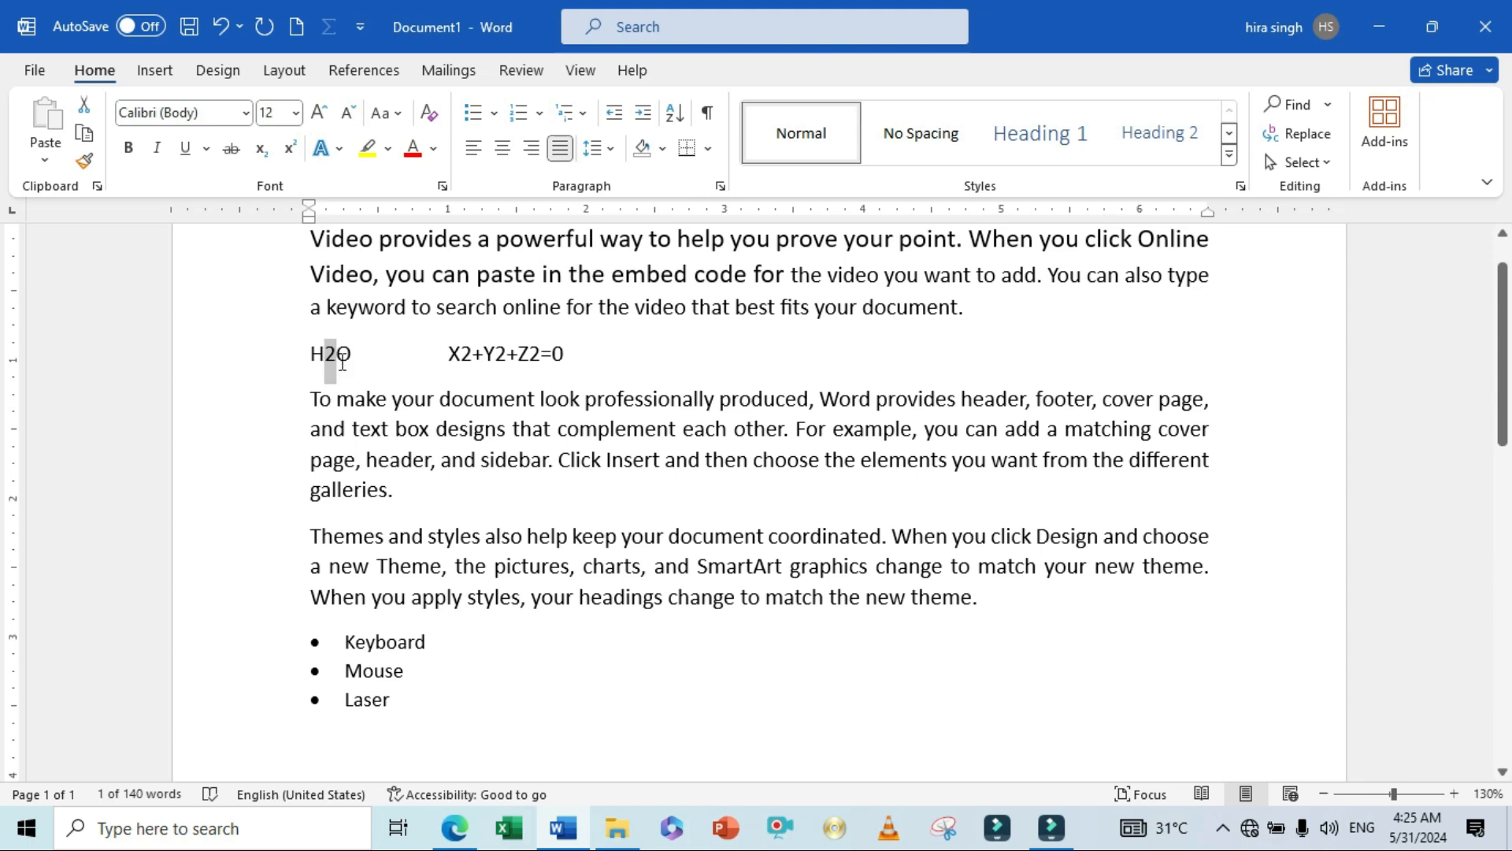
key(ctrl+equal)
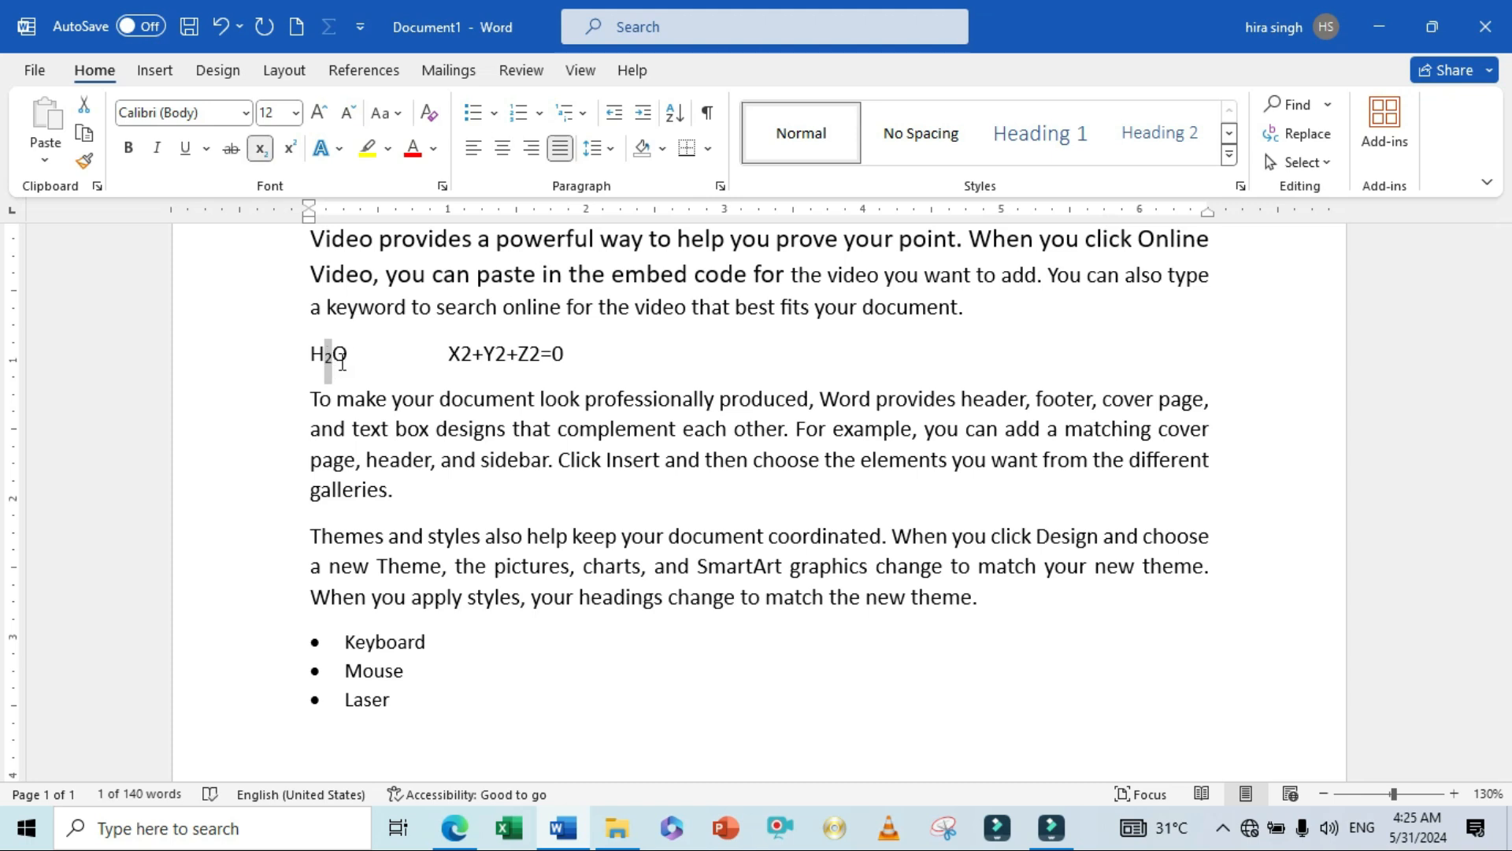
click(362, 362)
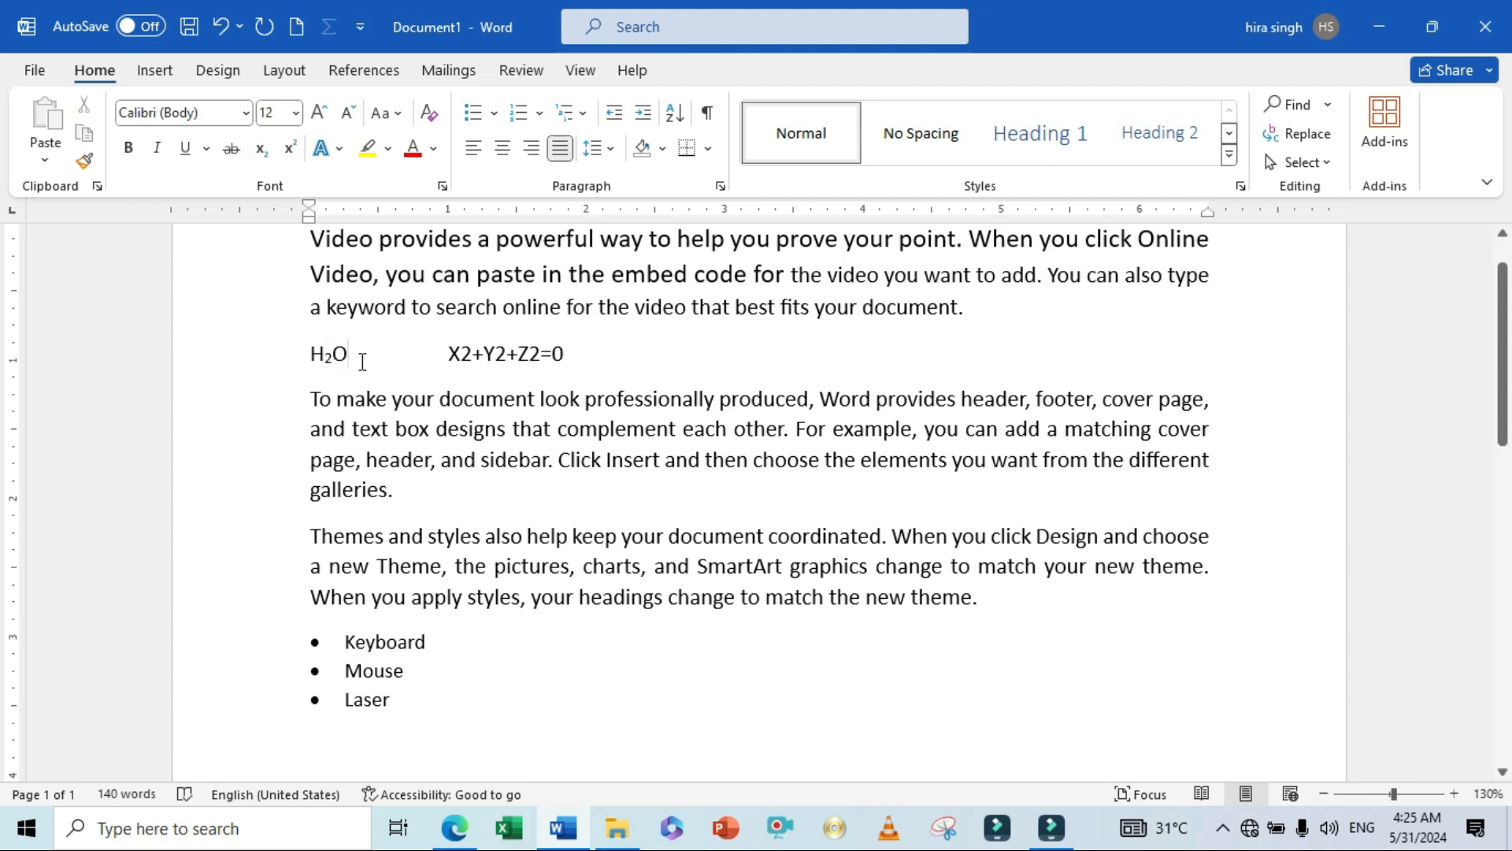
- Increase the font size of the whole document by 2 pt and place the cursor in the H2O formula
key(ctrl+a)
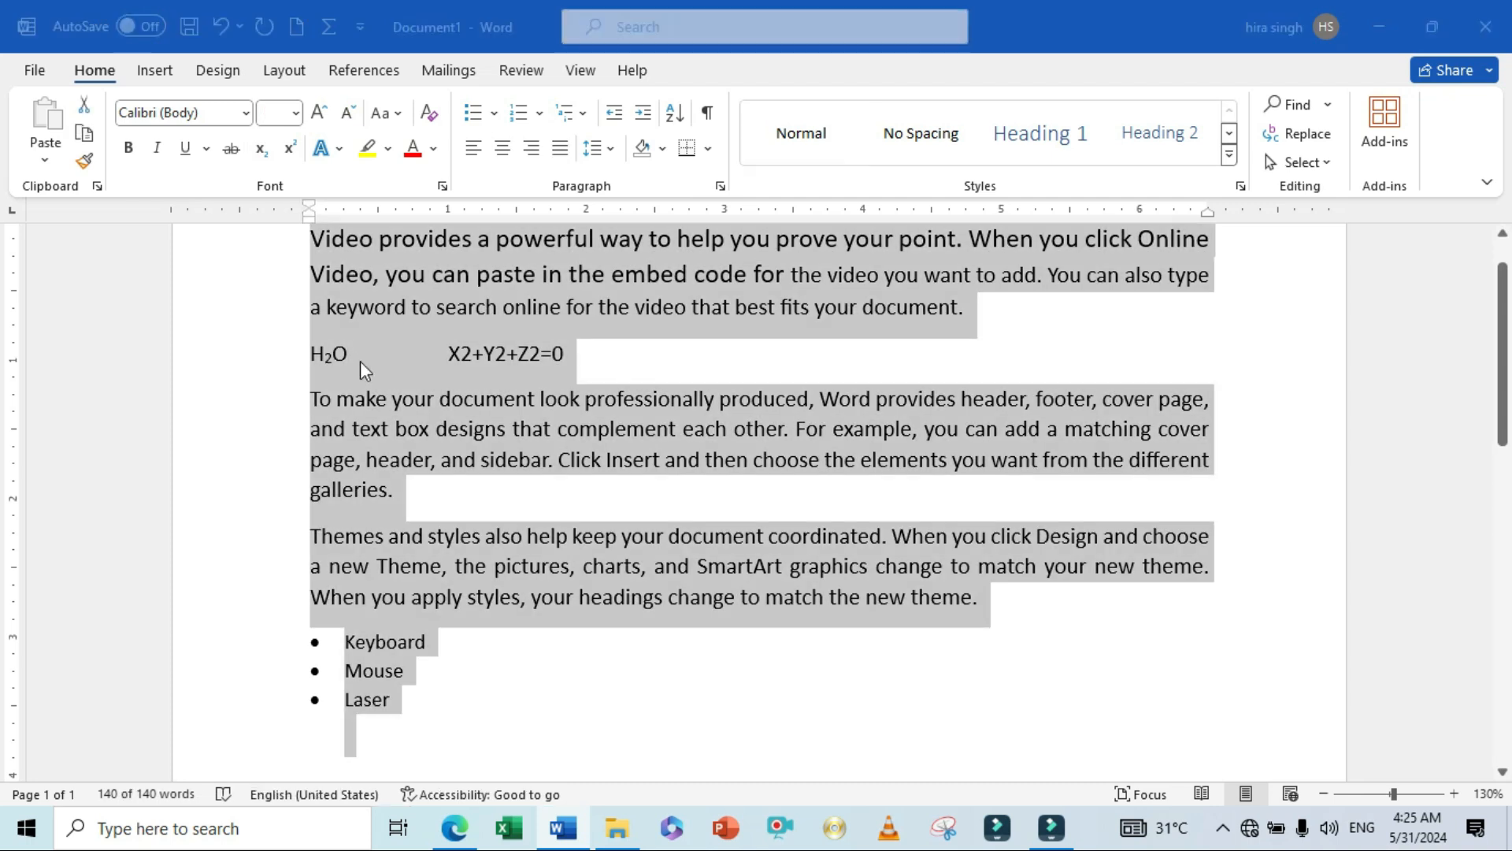
key(ctrl+bracketright)
key(ctrl+bracketright)
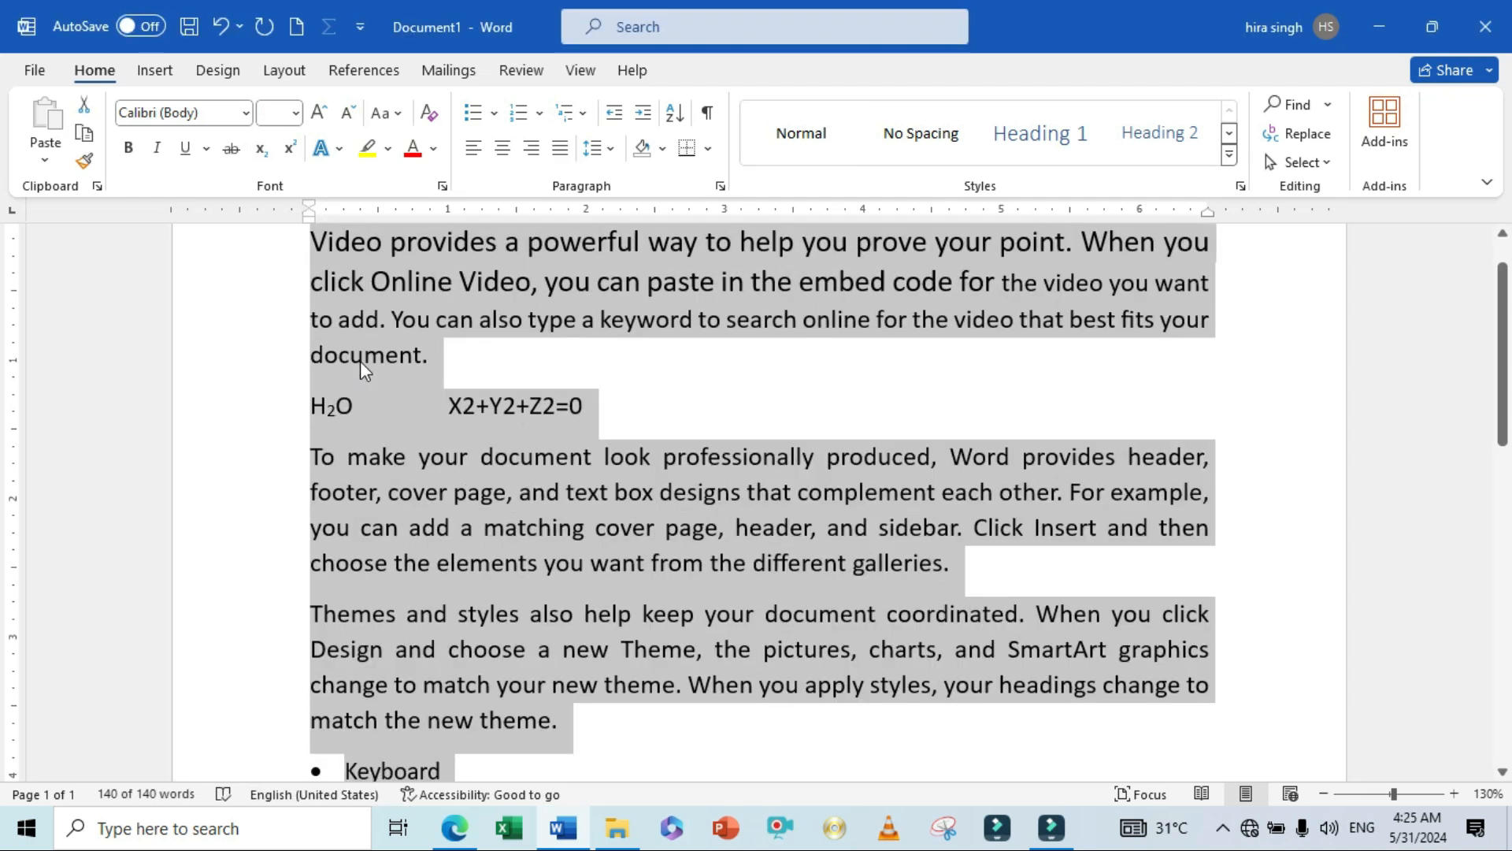
click(372, 421)
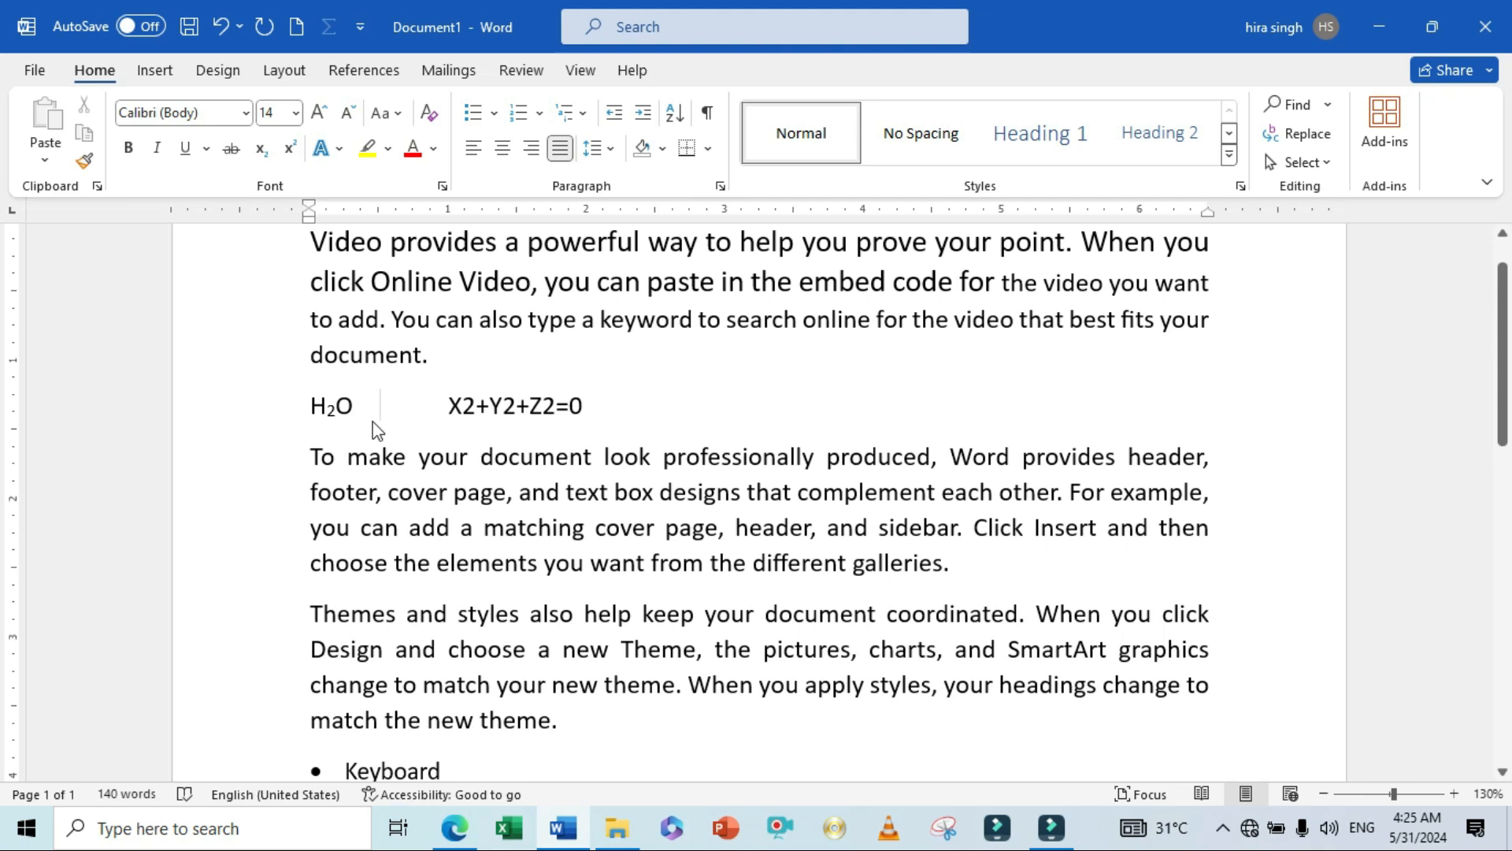
click(337, 406)
- Check the shortcut list PDF in the browser, return to Word and format the 2 after X in the equation as superscript
key(alt+Tab)
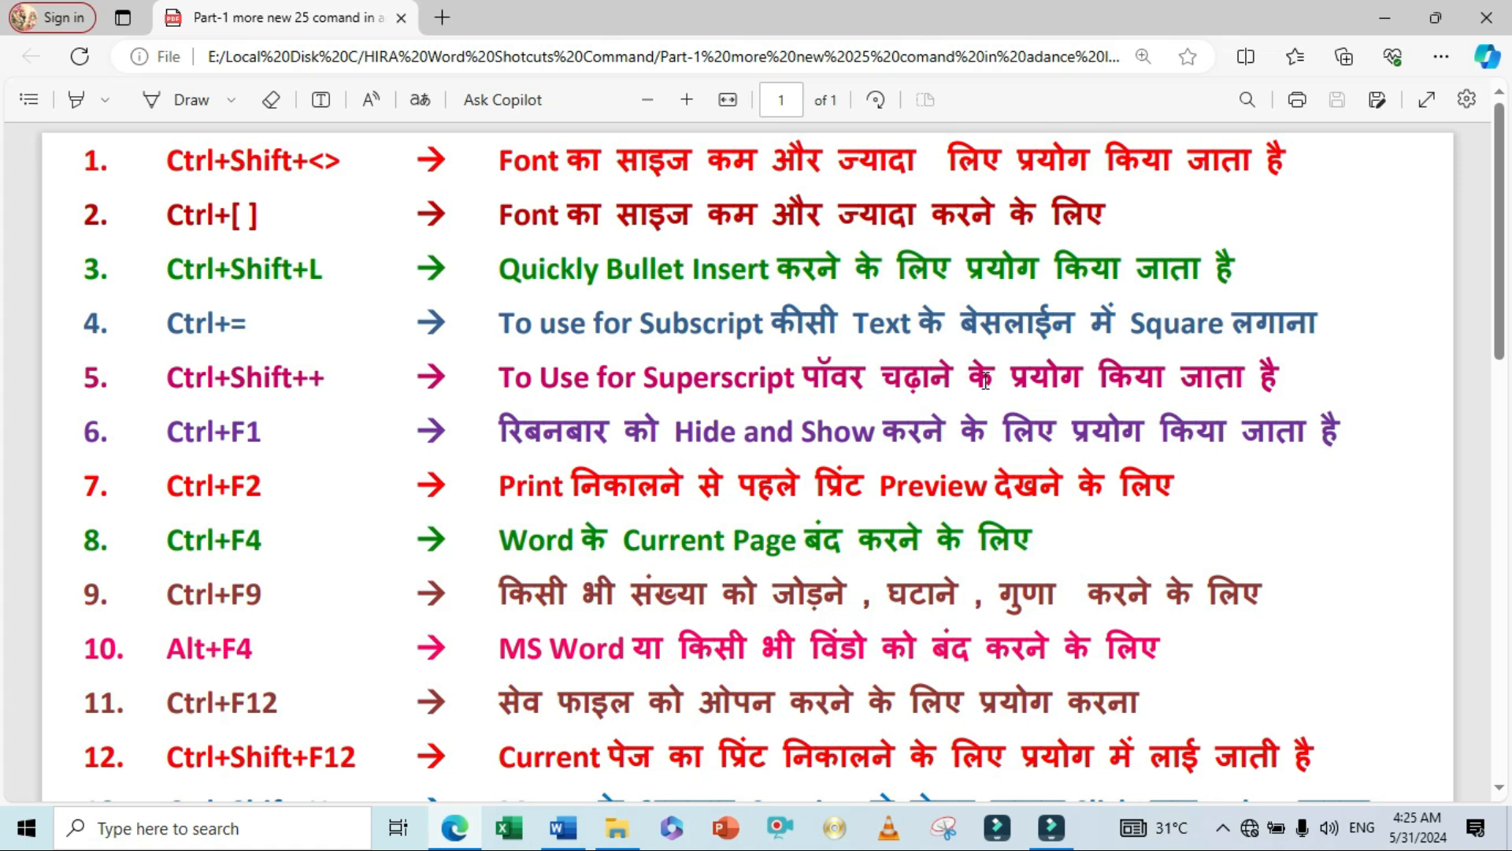
key(alt+Tab)
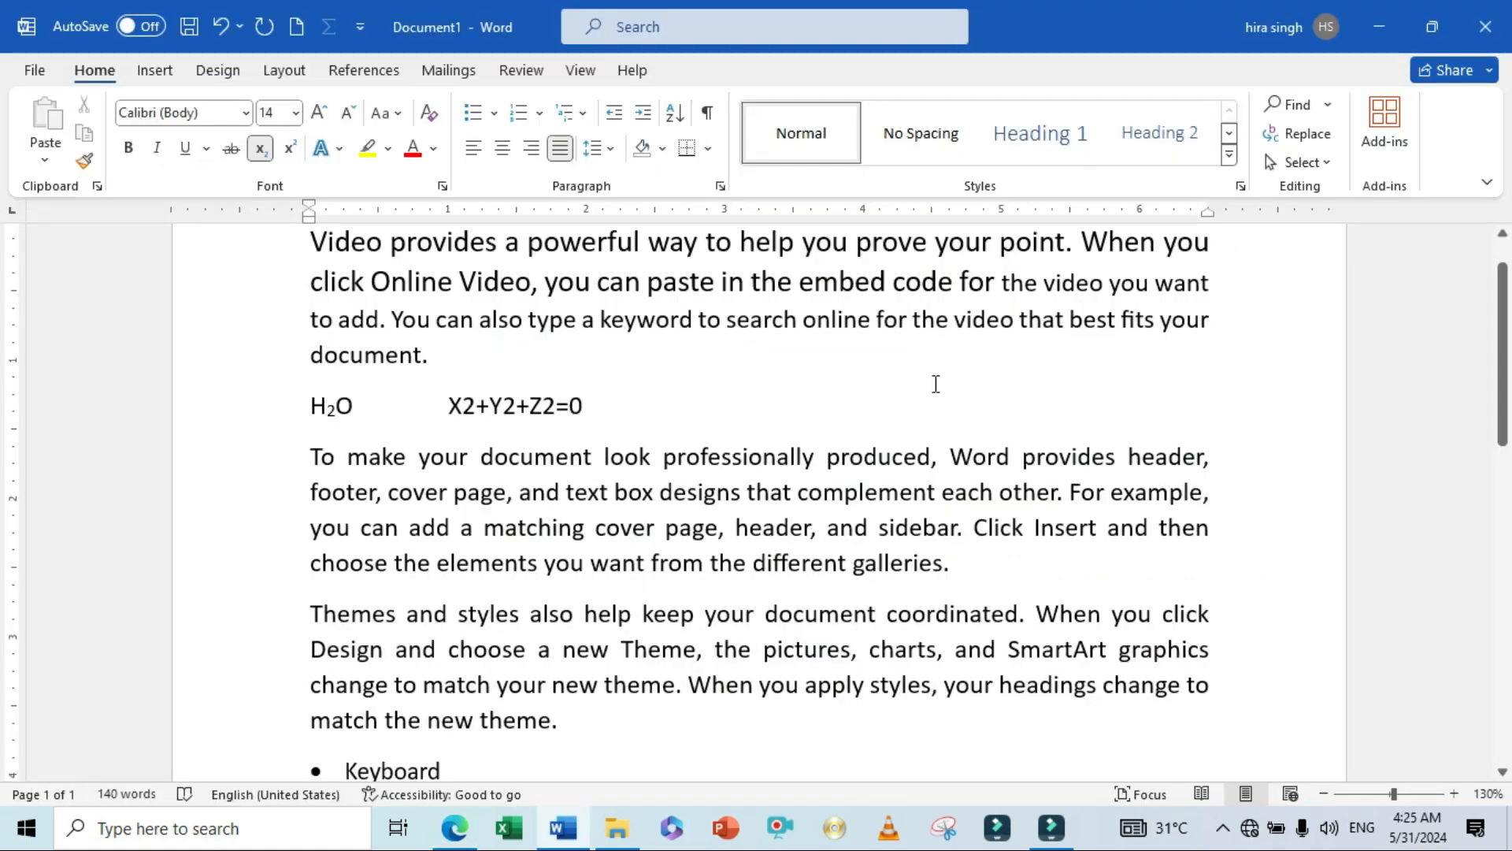
click(609, 415)
key(shift+Right)
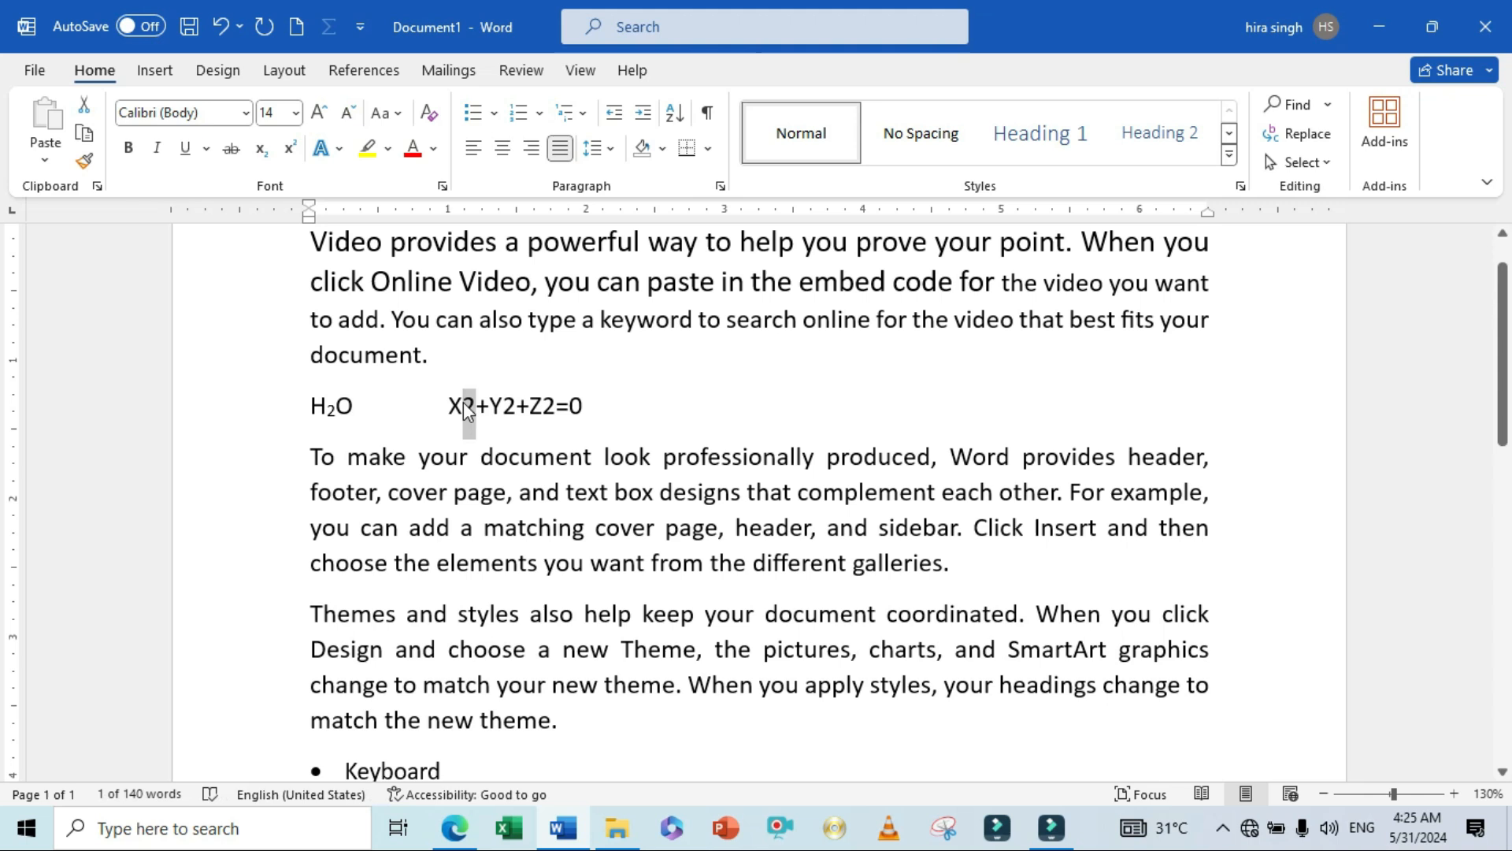
key(ctrl+shift+equal)
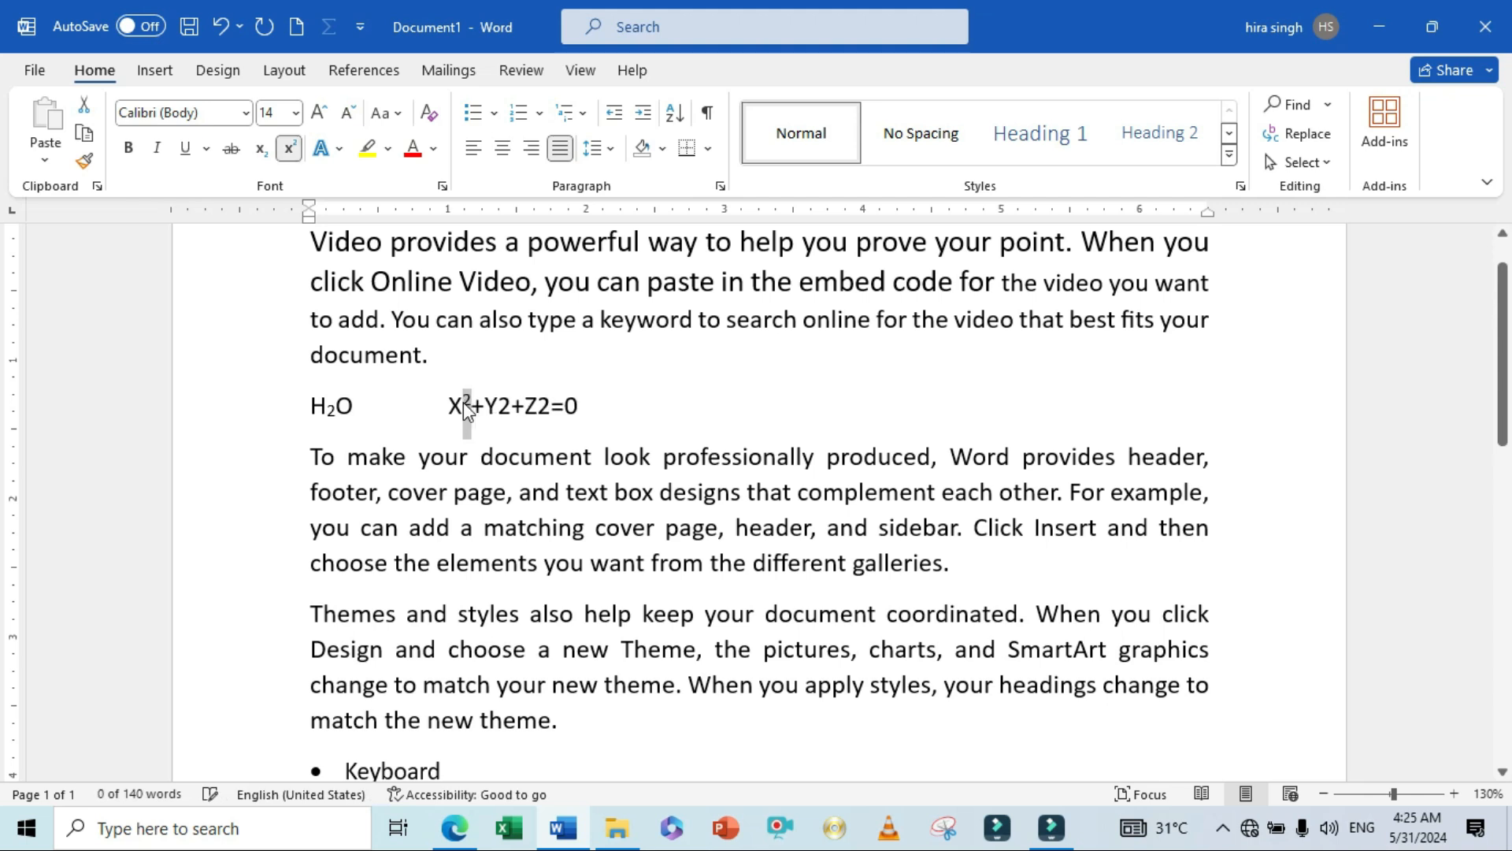
click(592, 412)
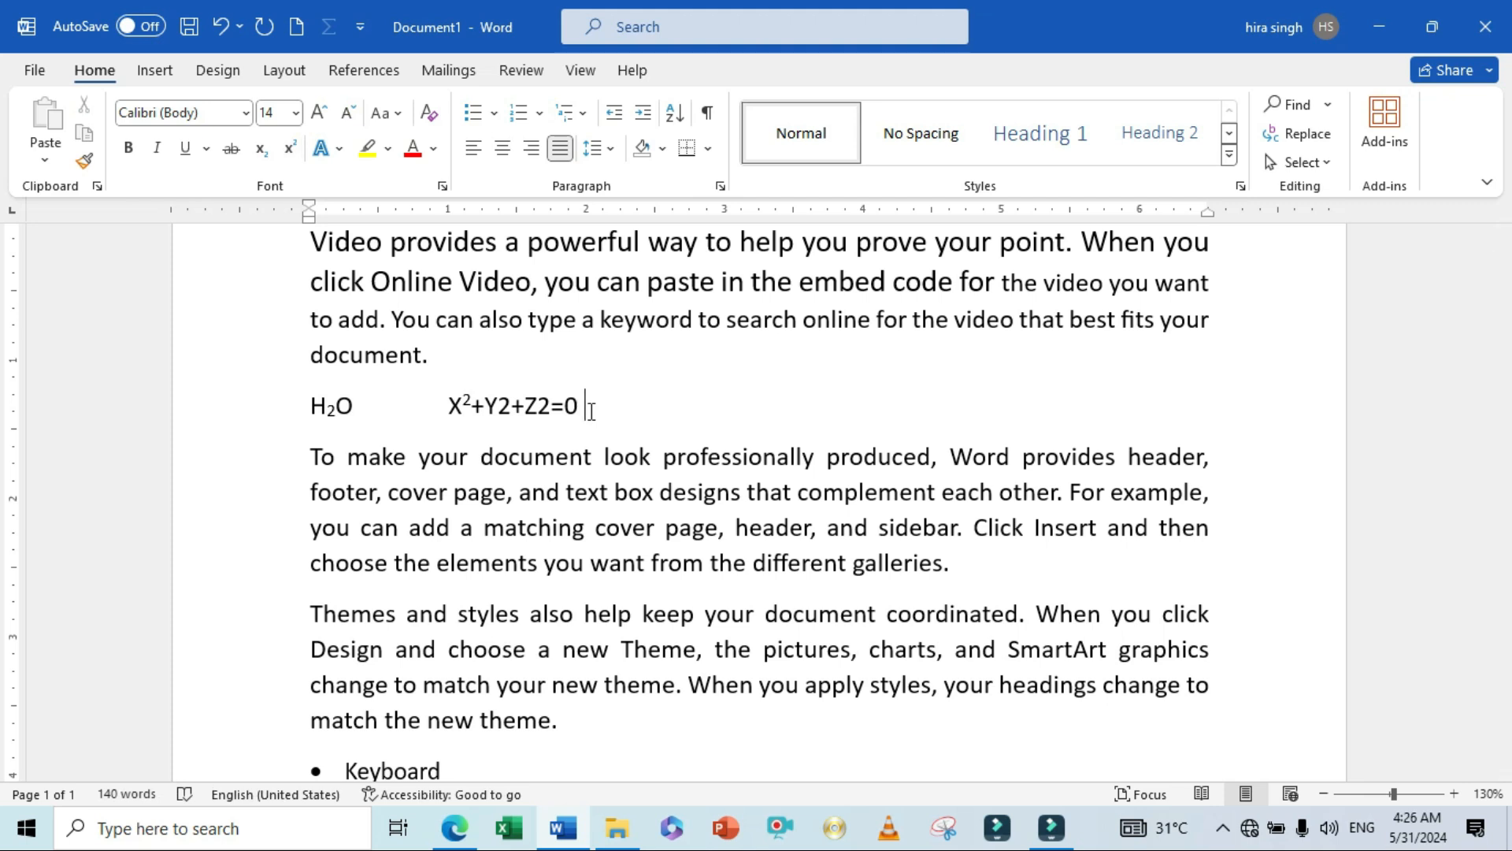
- Format the 2 after Z in the equation as superscript and clear the selection
click(540, 405)
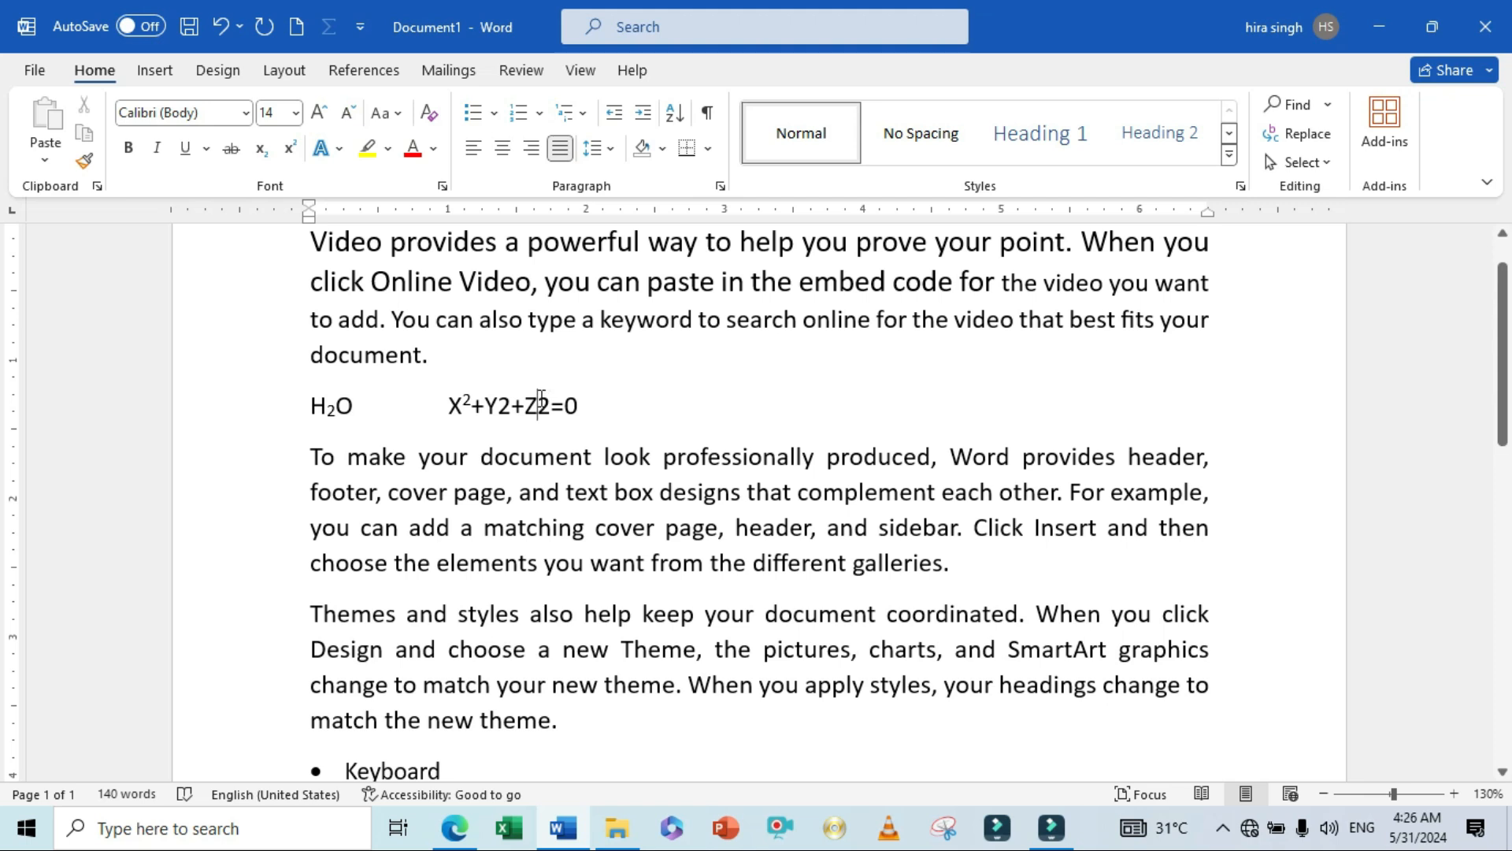
key(shift+Right)
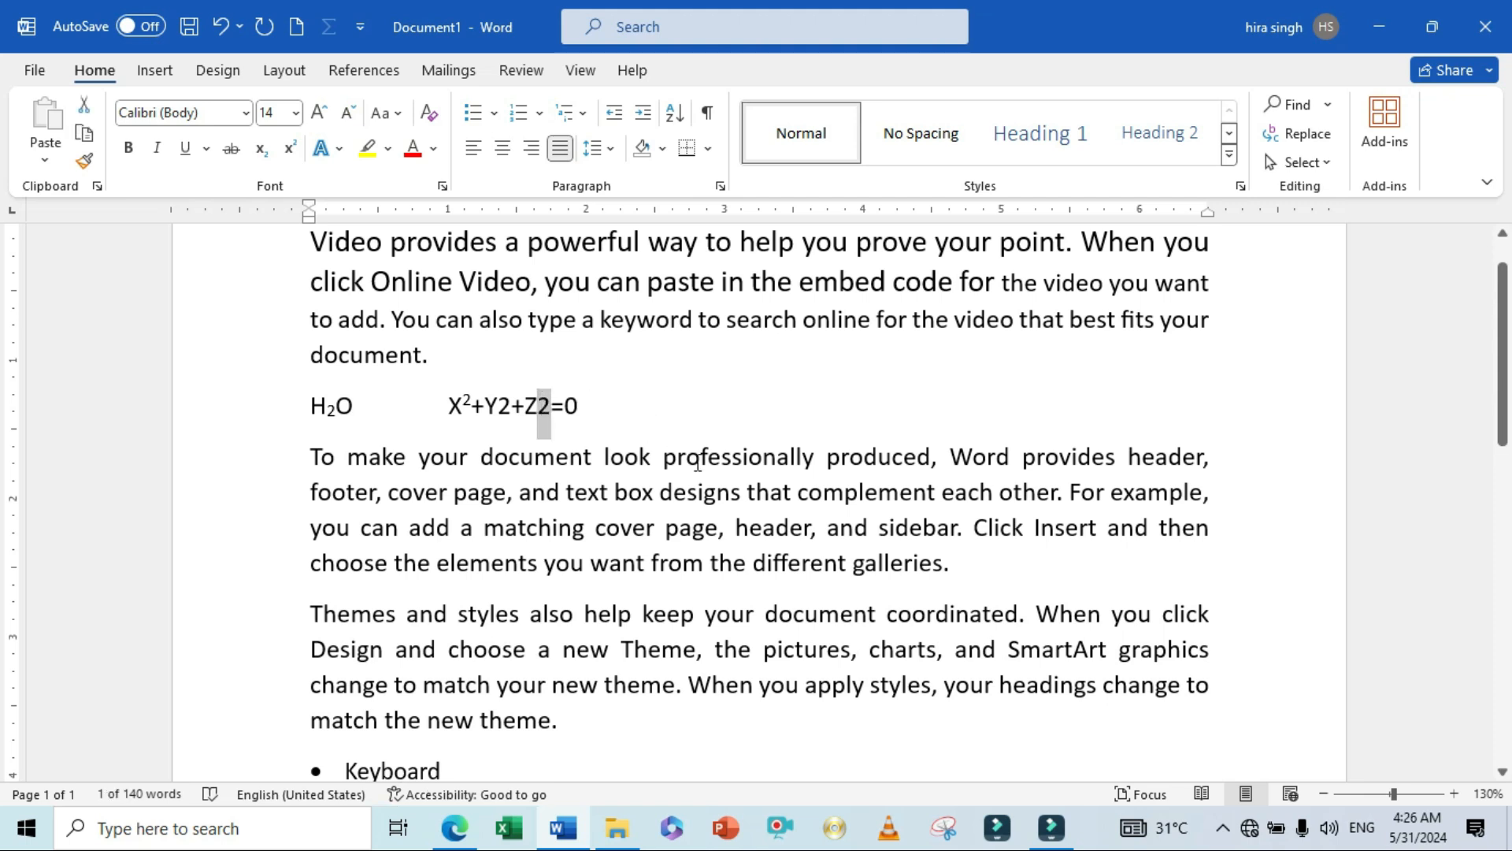
key(ctrl+shift+plus)
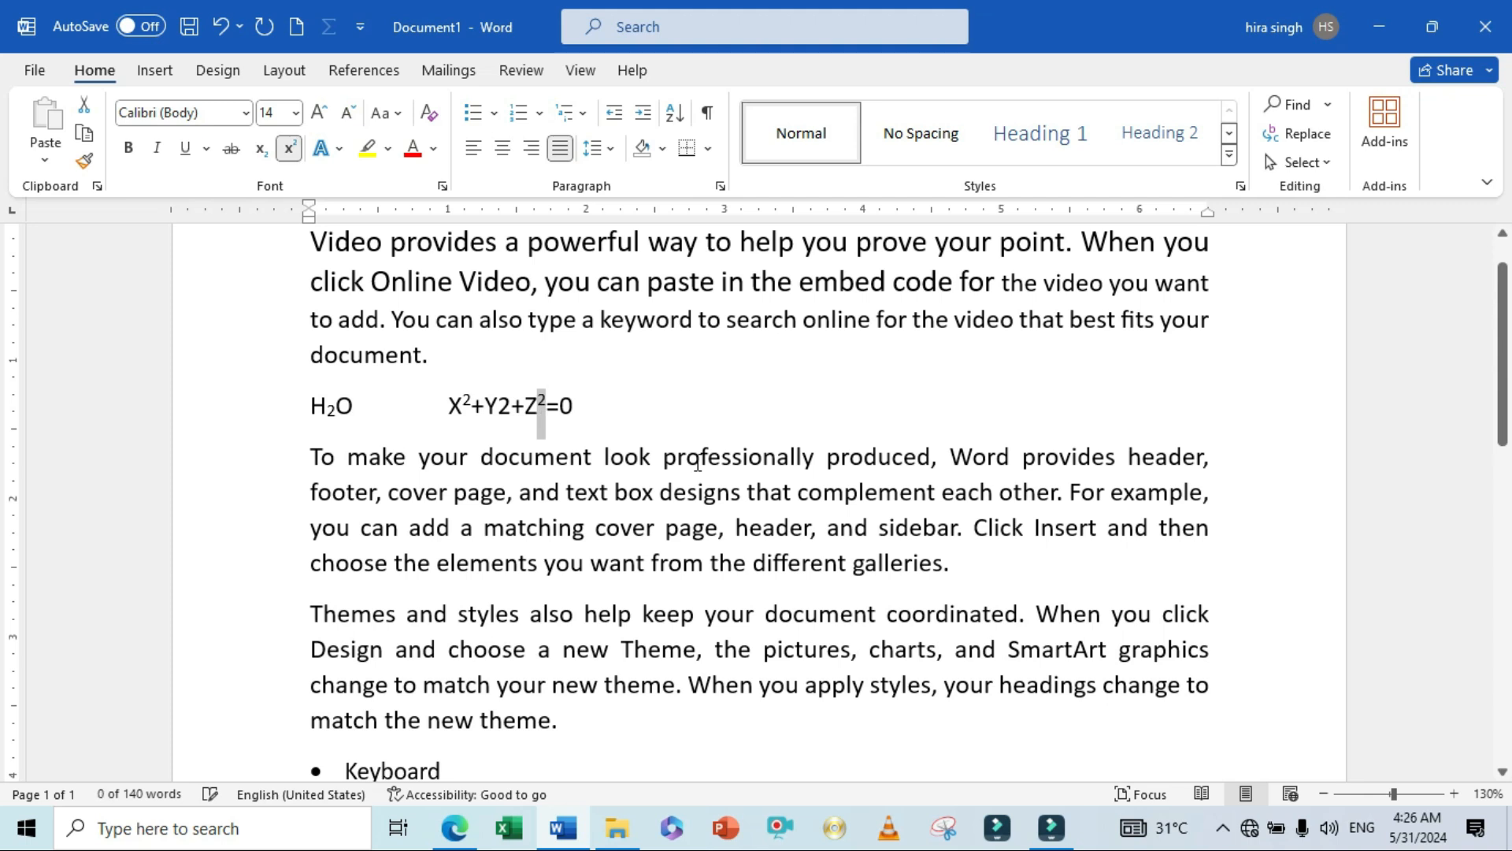
click(665, 482)
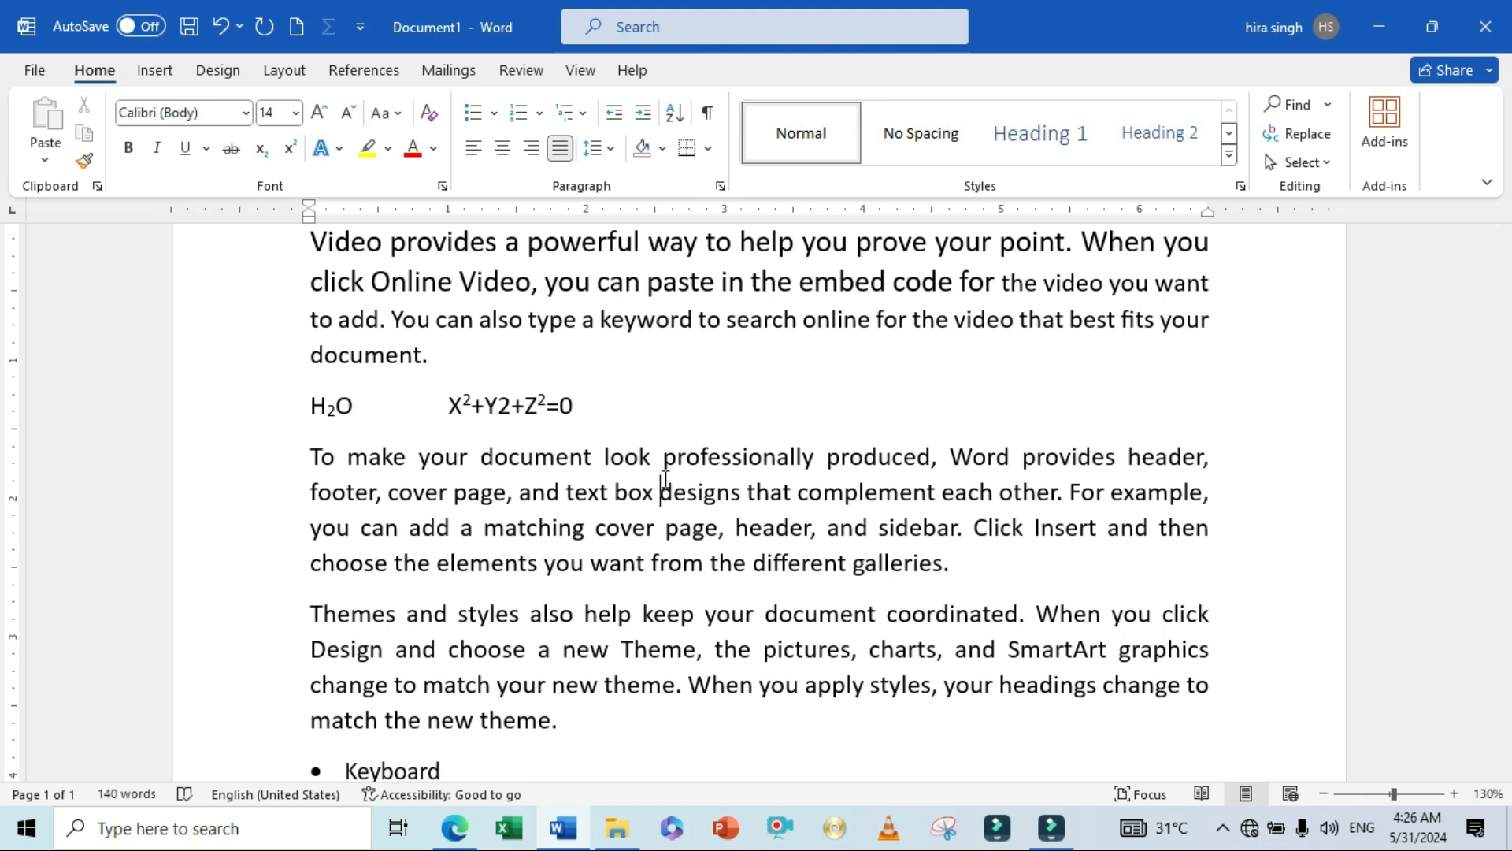
- Format "professionally produced, Word provides header" in the second paragraph as superscript and undo that formatting
drag(666, 456, 1182, 467)
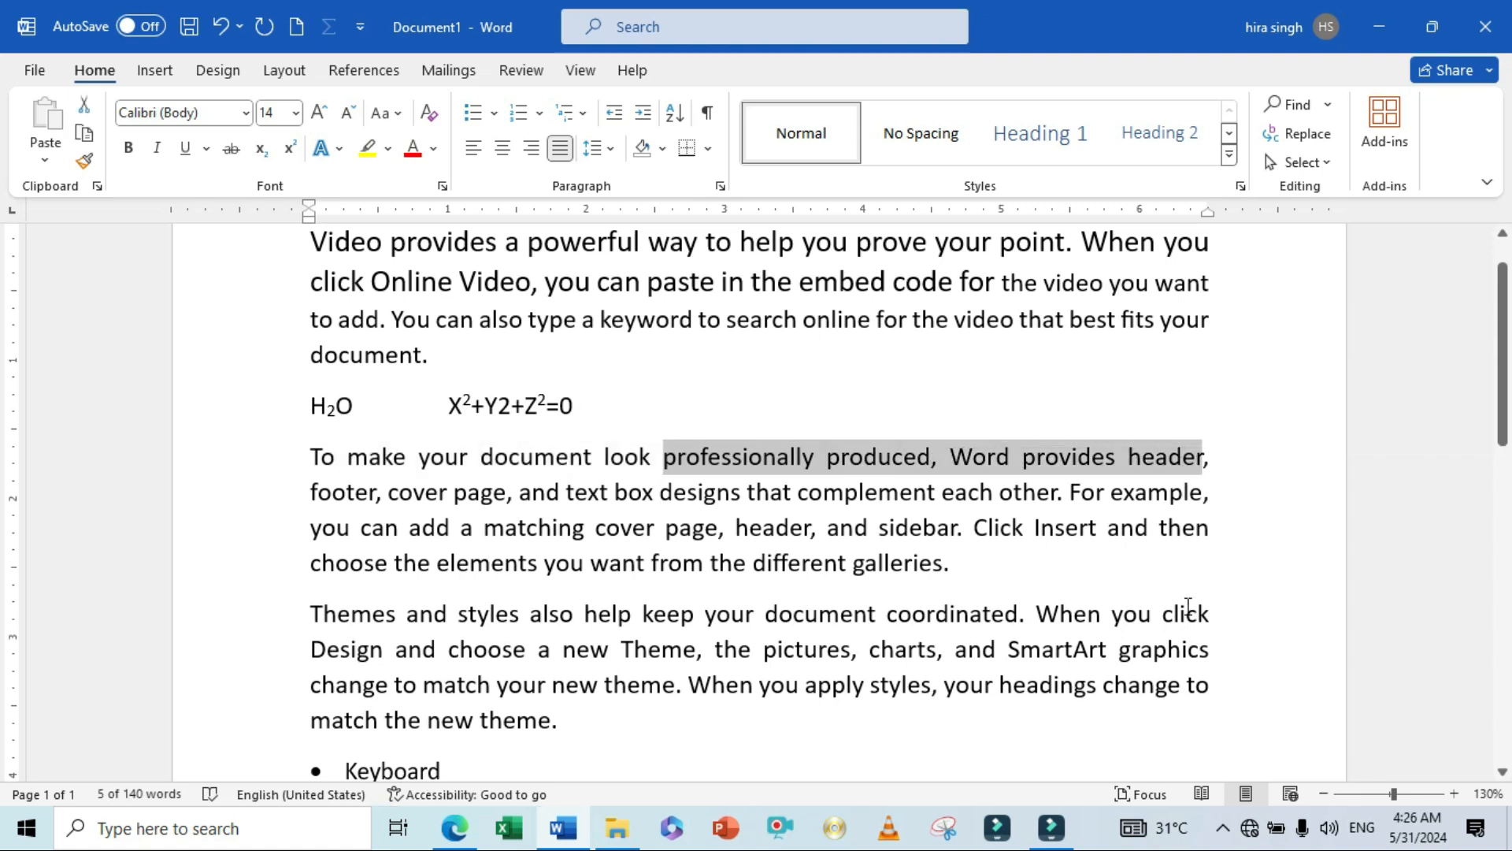
key(ctrl+shift+plus)
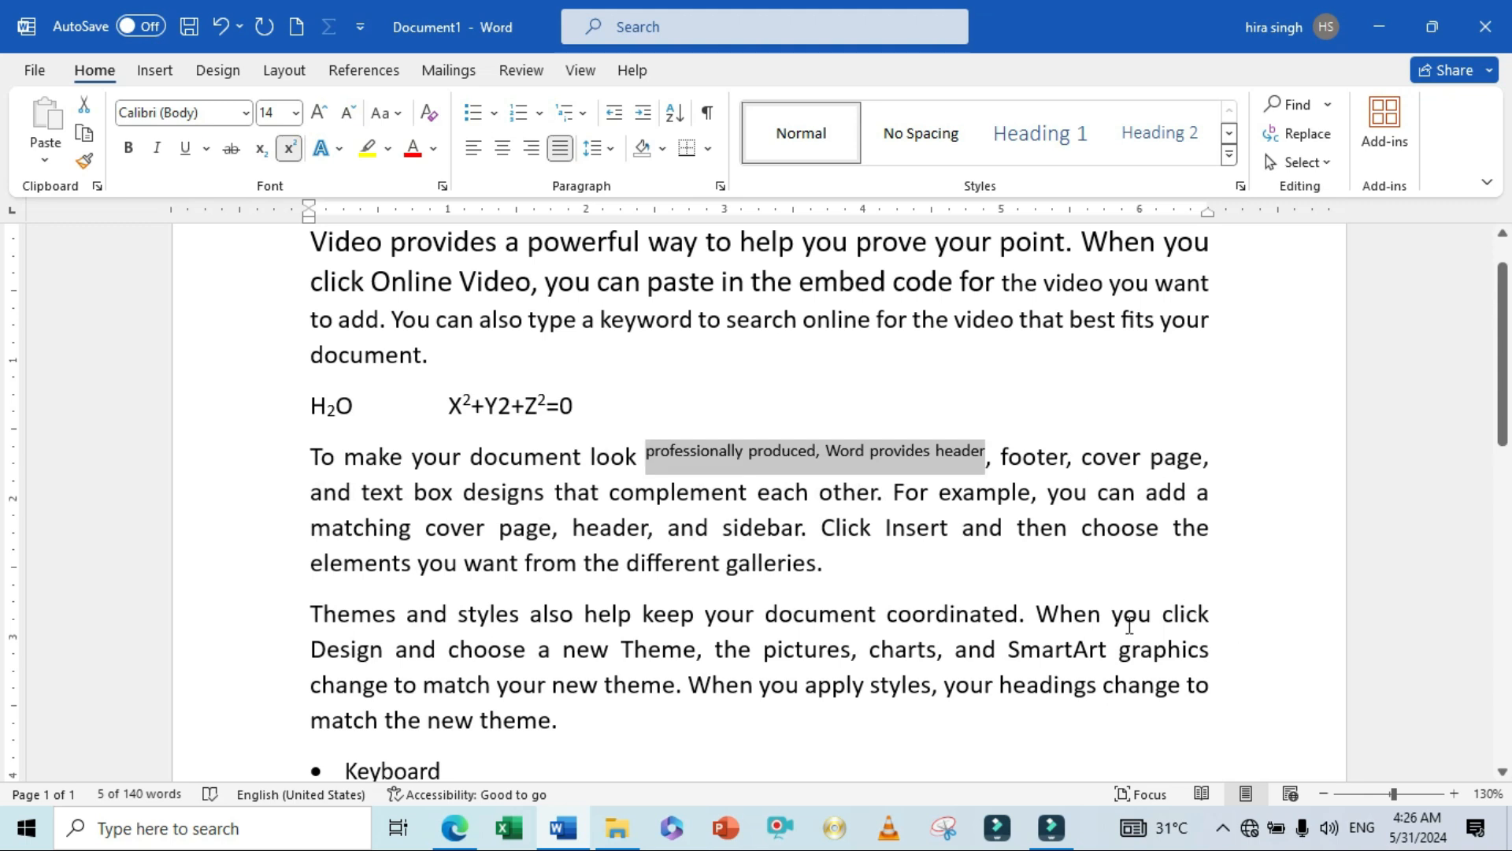
click(816, 512)
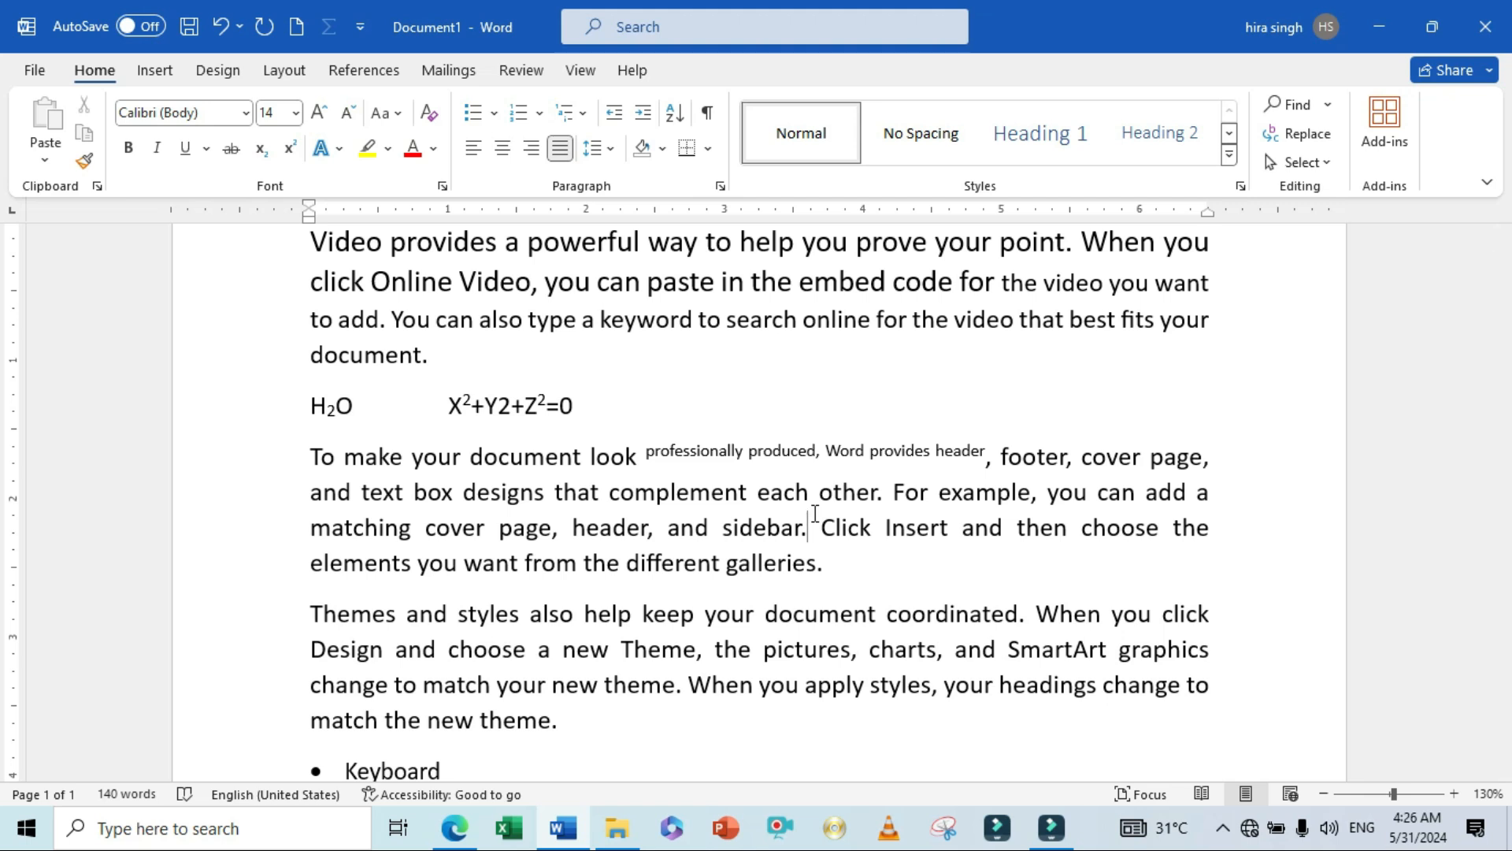
key(ctrl+z)
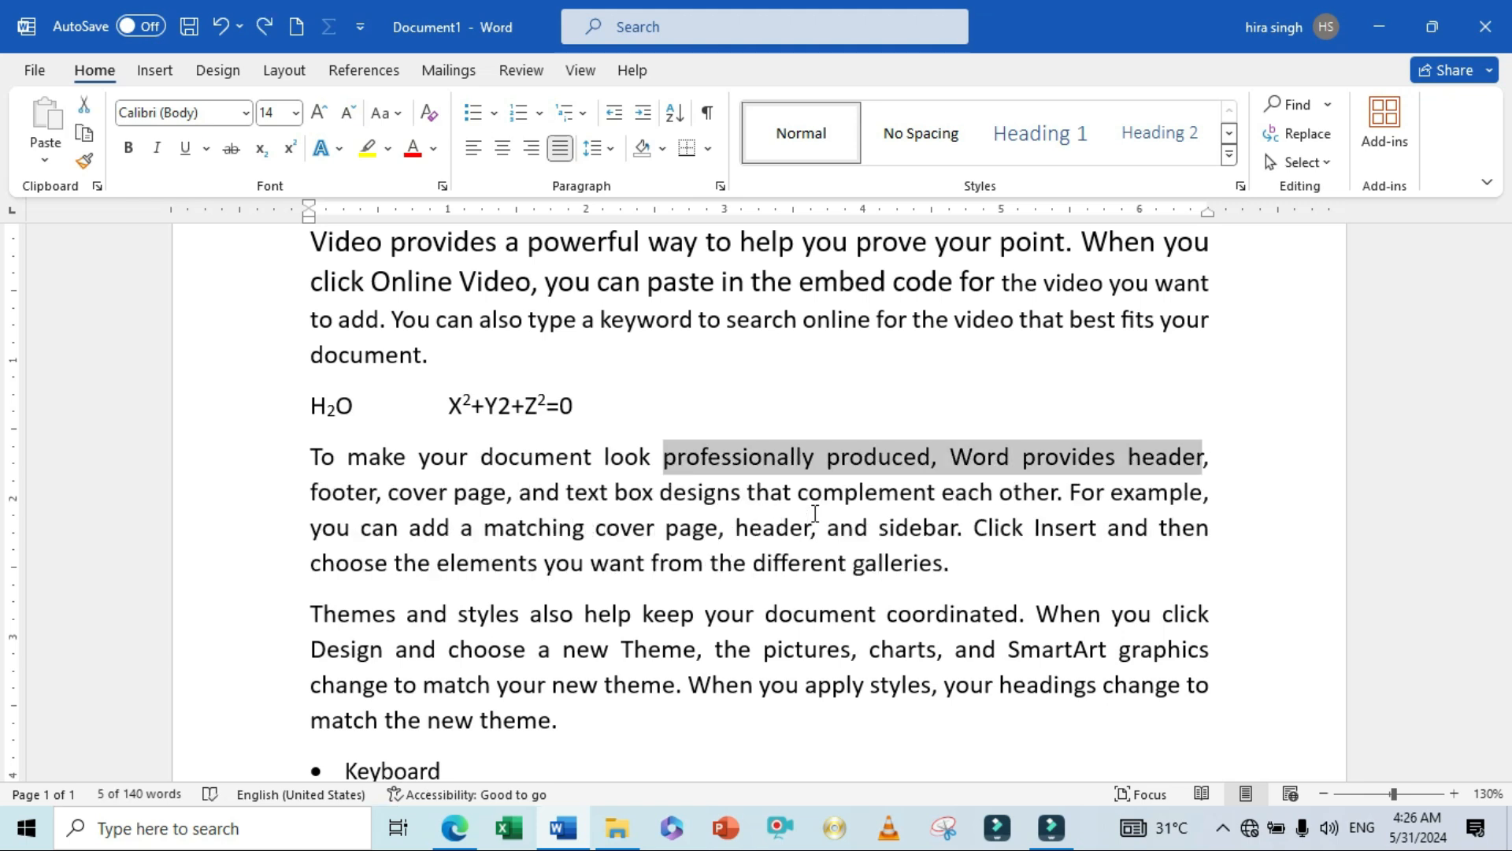
- Check the shortcut list PDF in the browser, return to Word, and hide the ribbon and show it again
key(alt+Tab)
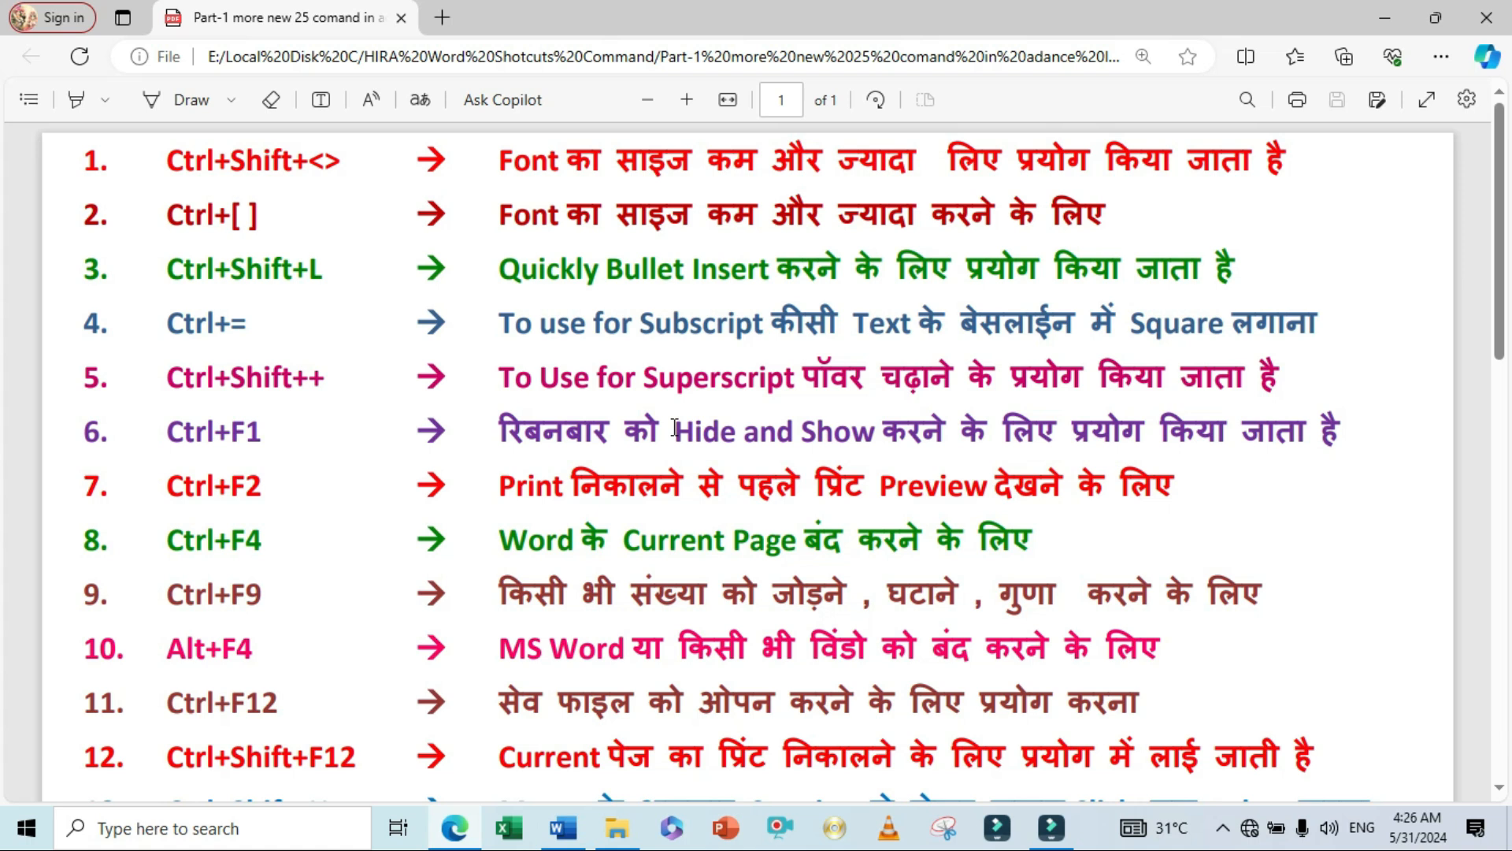
key(alt+Tab)
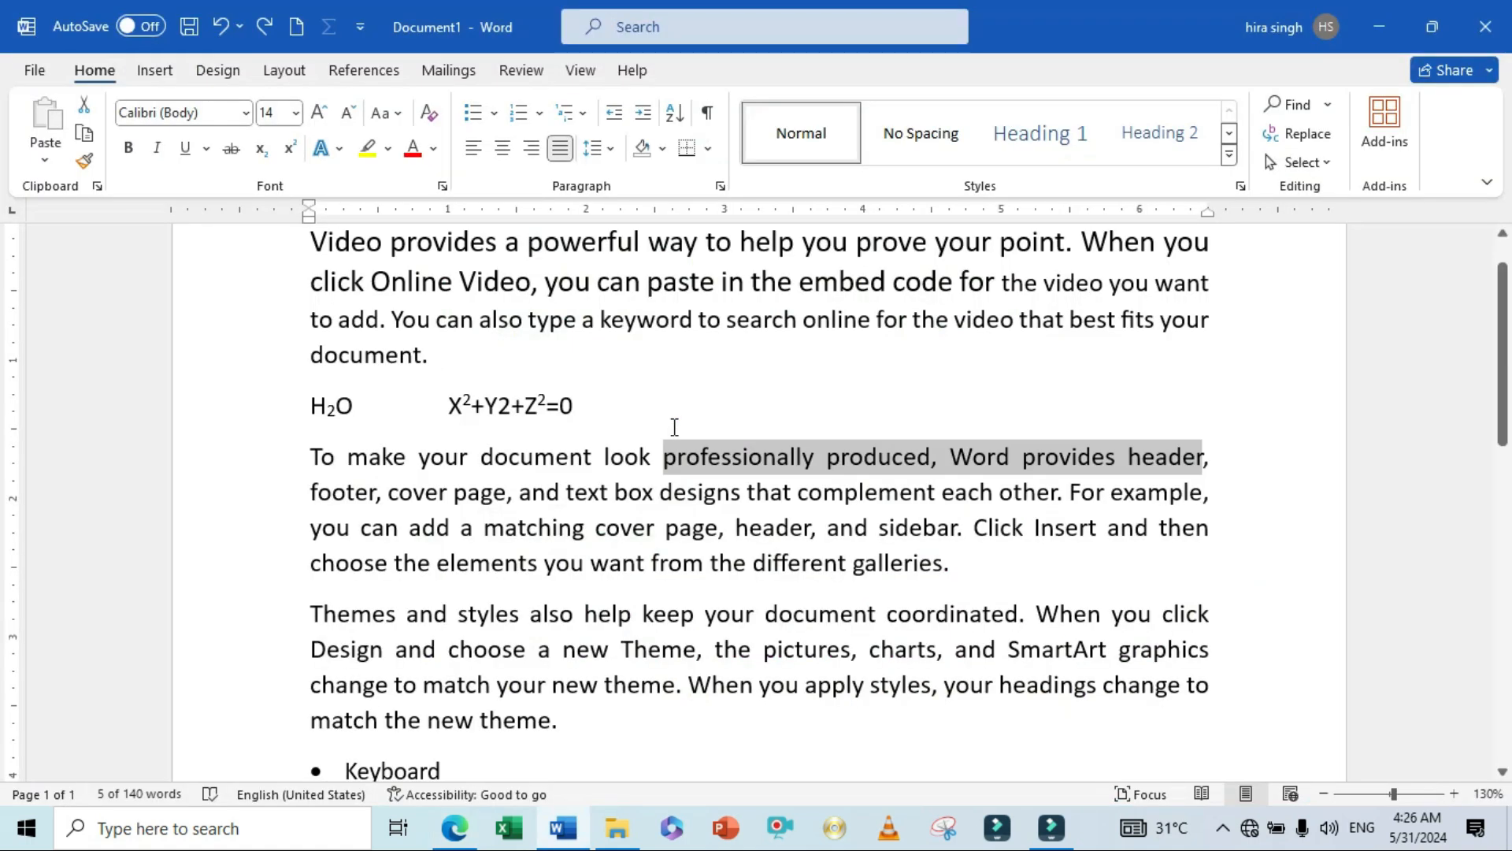
click(614, 399)
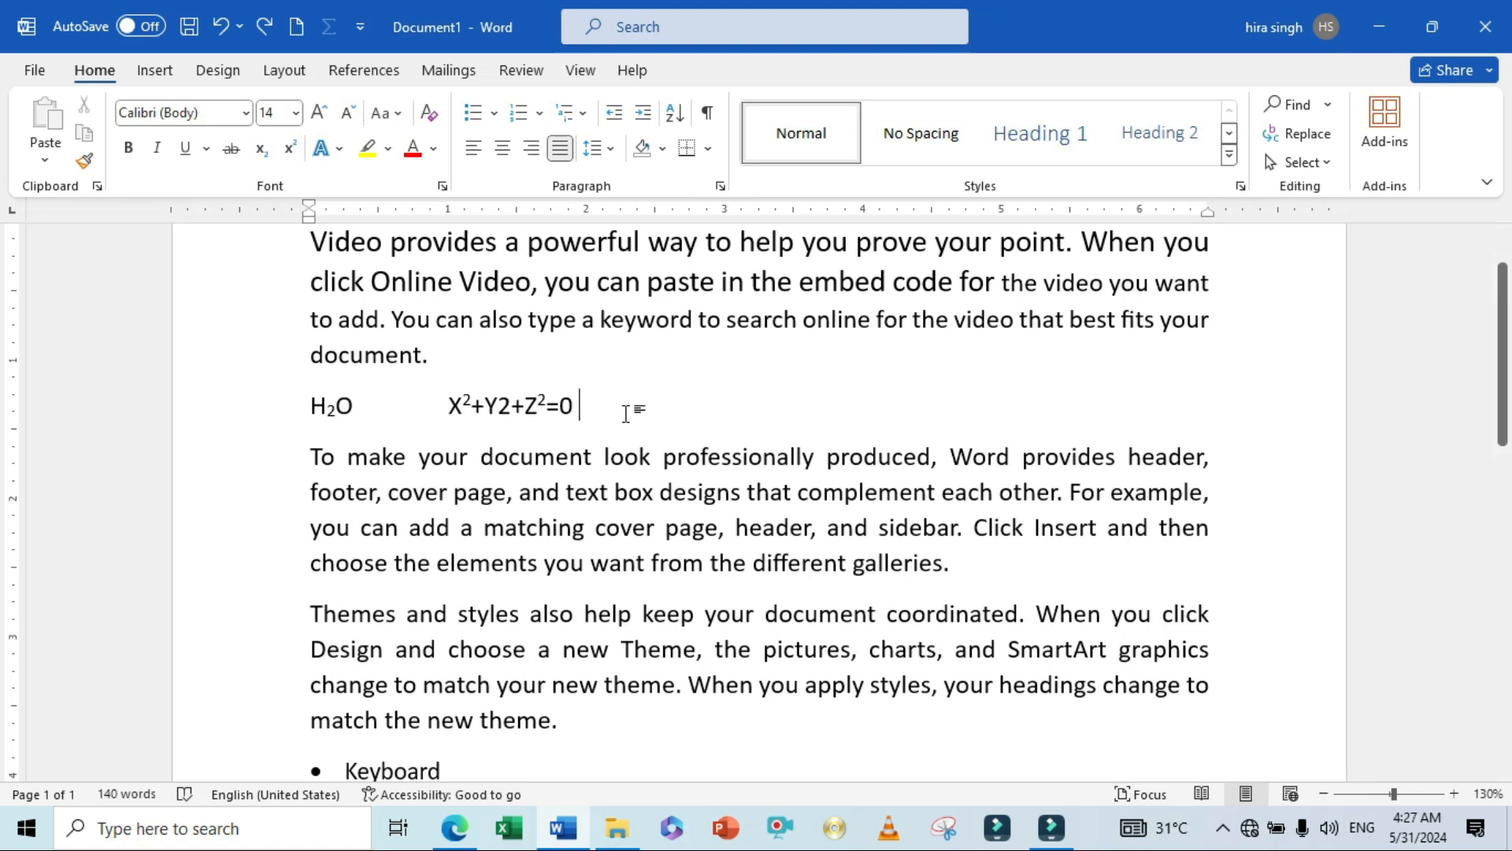
key(ctrl+F1)
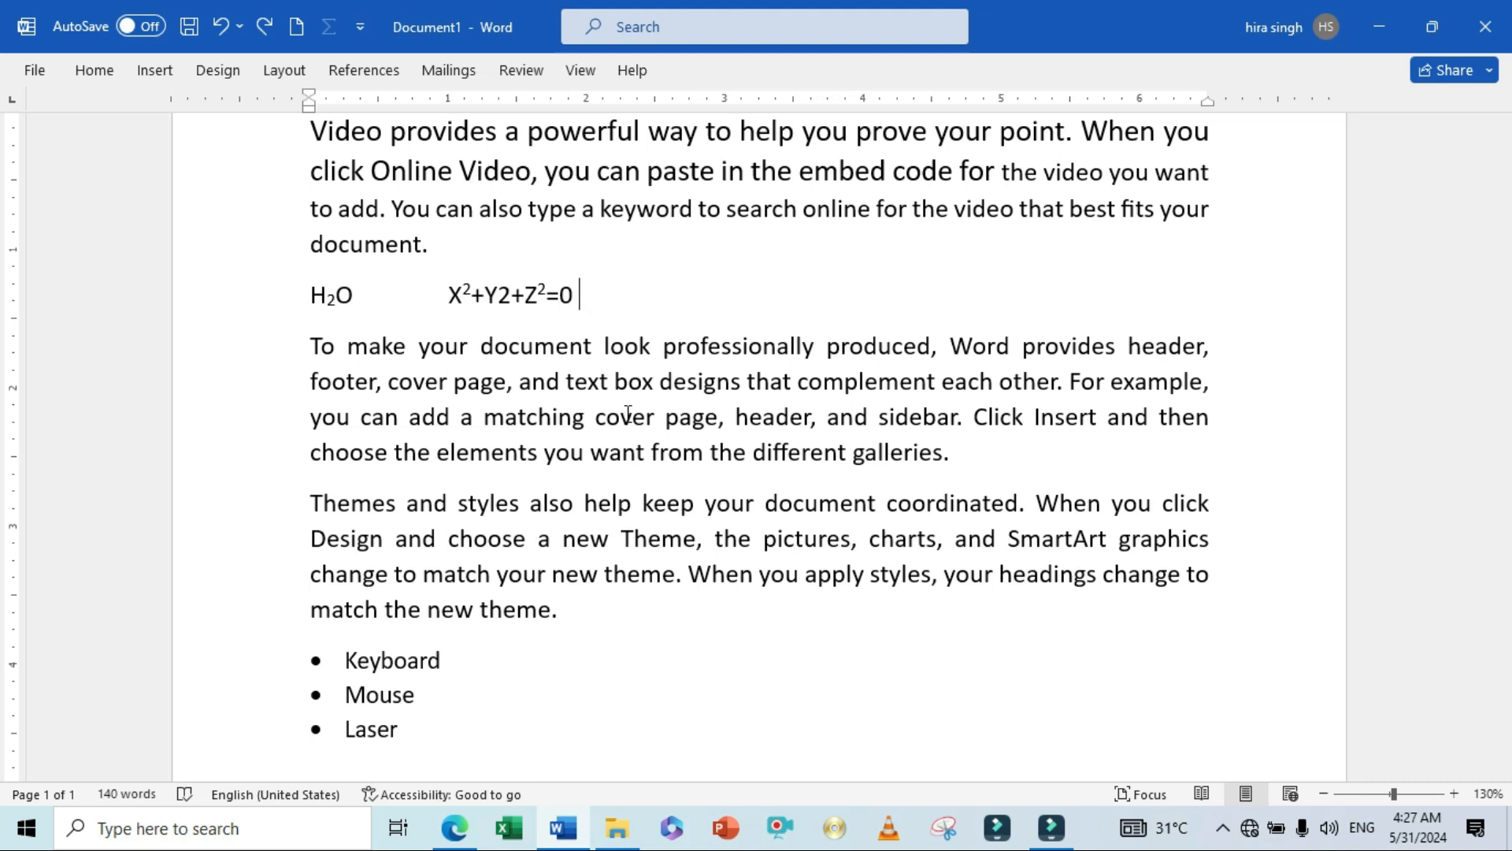
key(ctrl+F1)
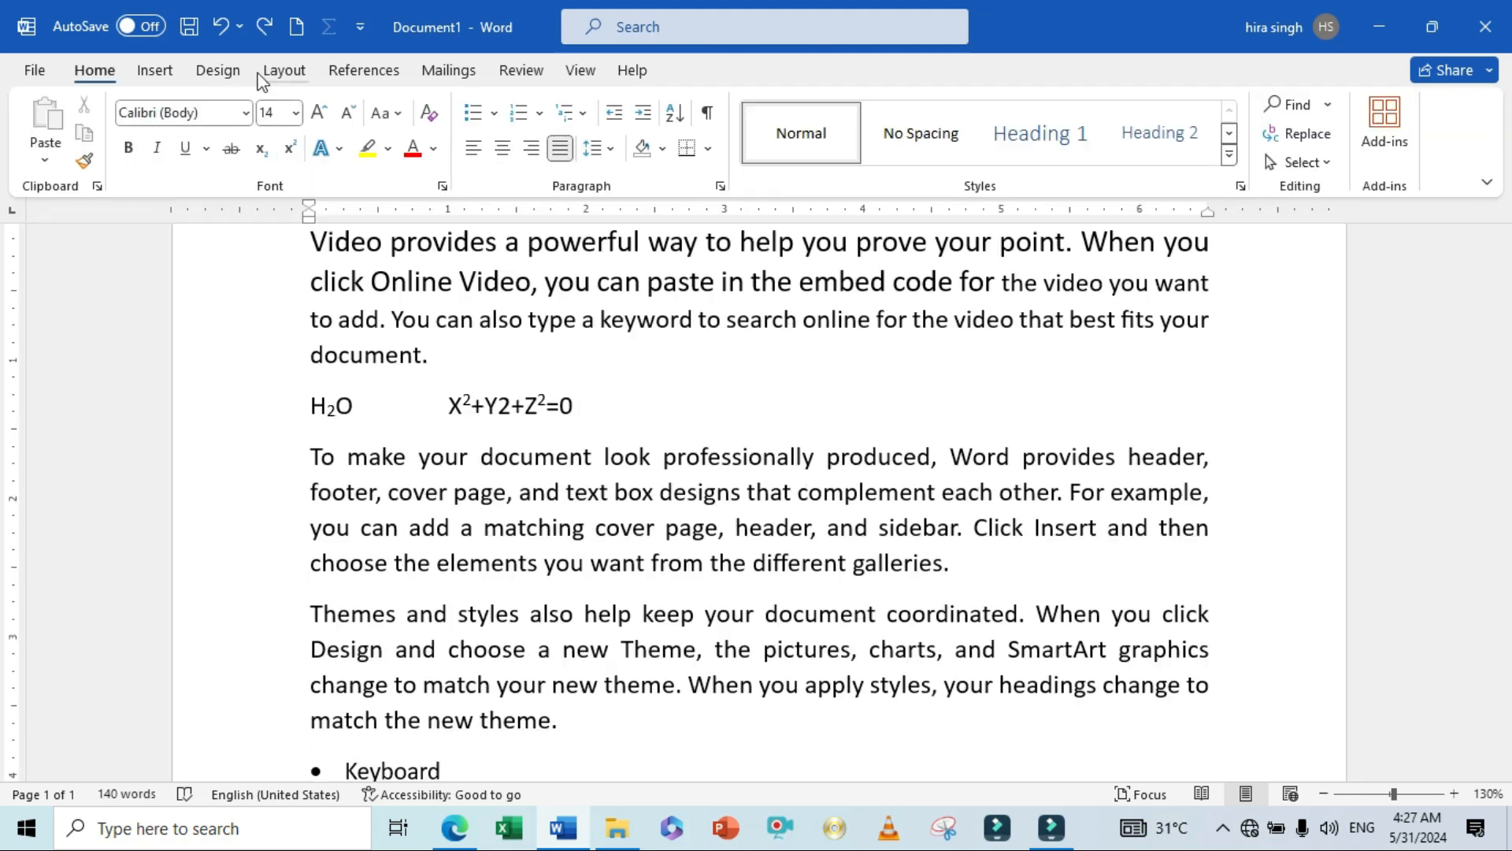
click(155, 71)
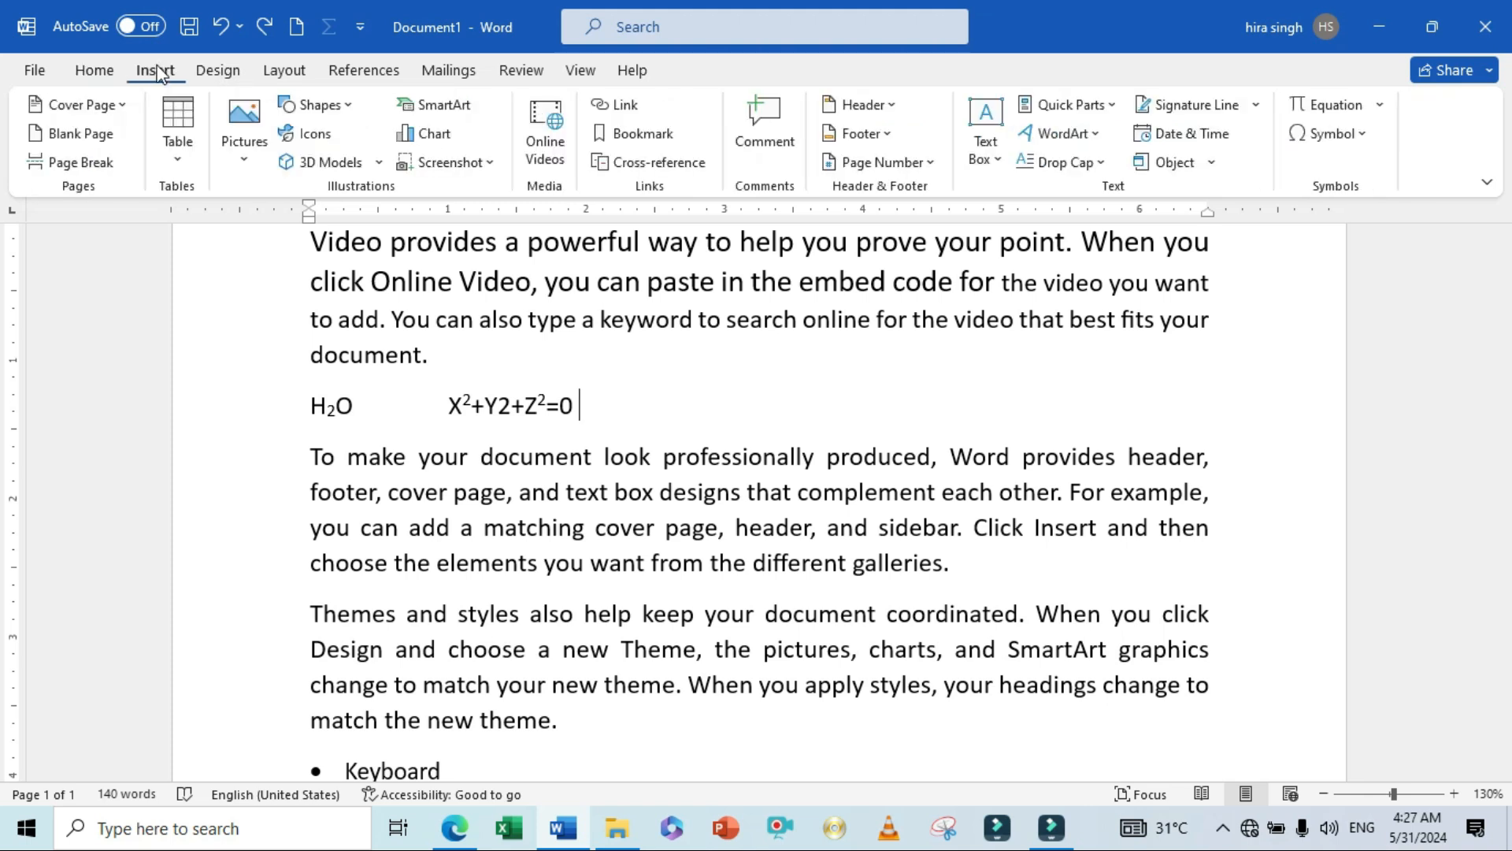
click(95, 71)
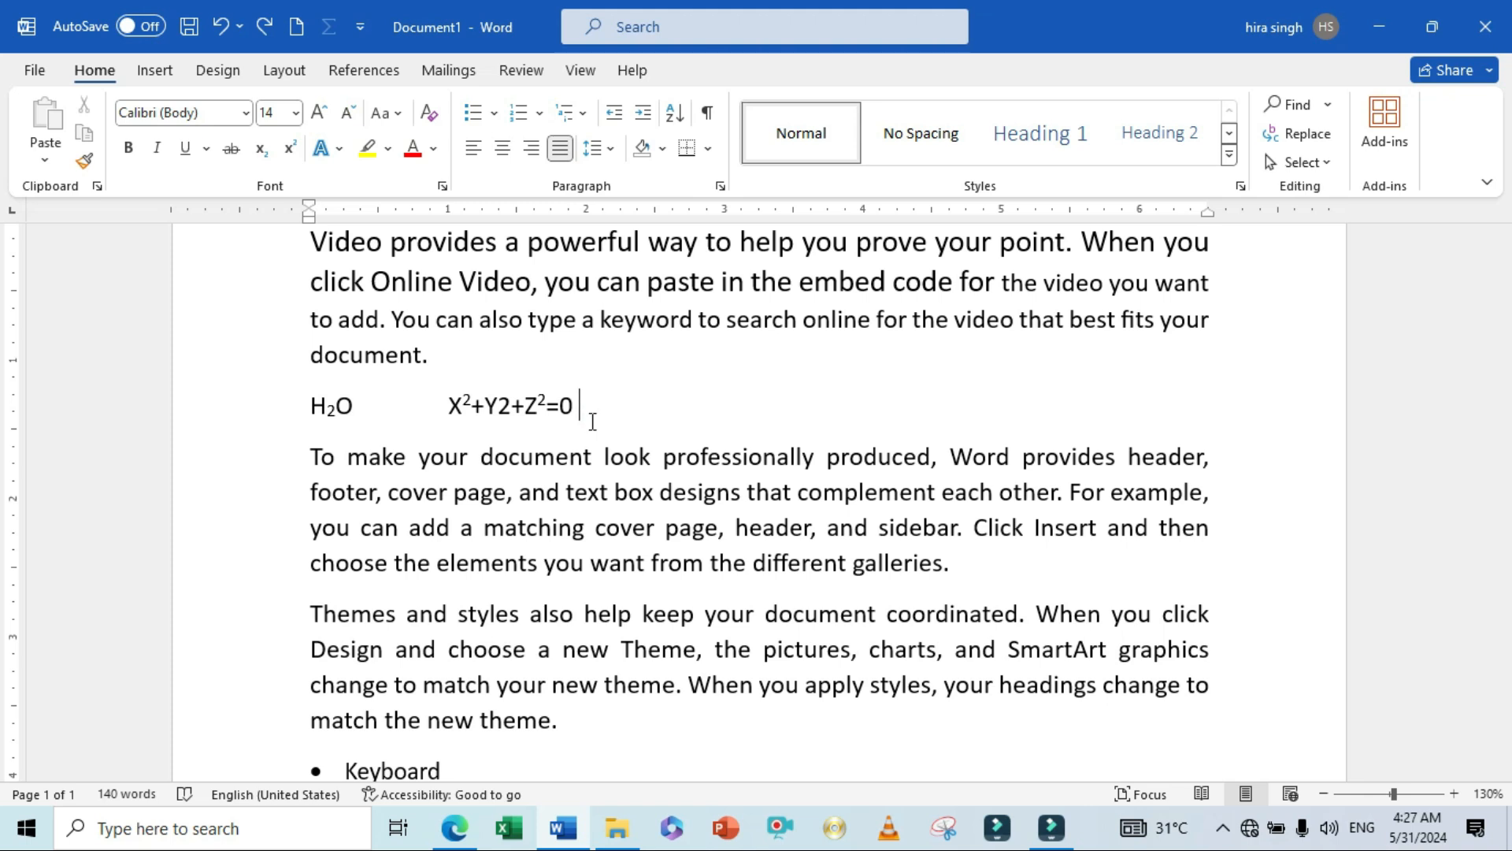
- Check the shortcut list PDF in the browser, return to Word and examine the available printers and page range options in the print preview
key(alt+Tab)
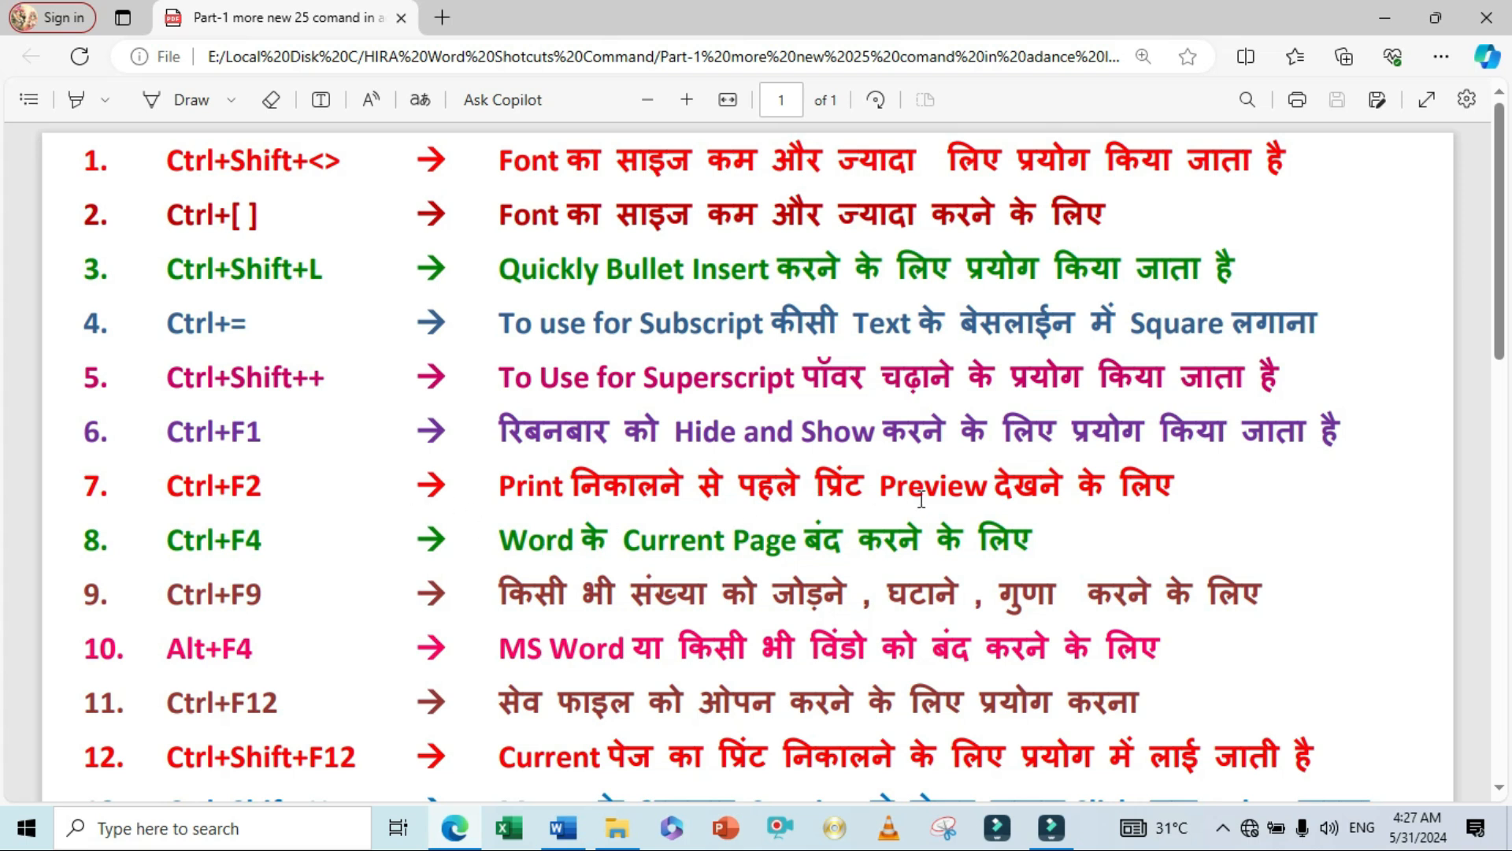
key(alt+Tab)
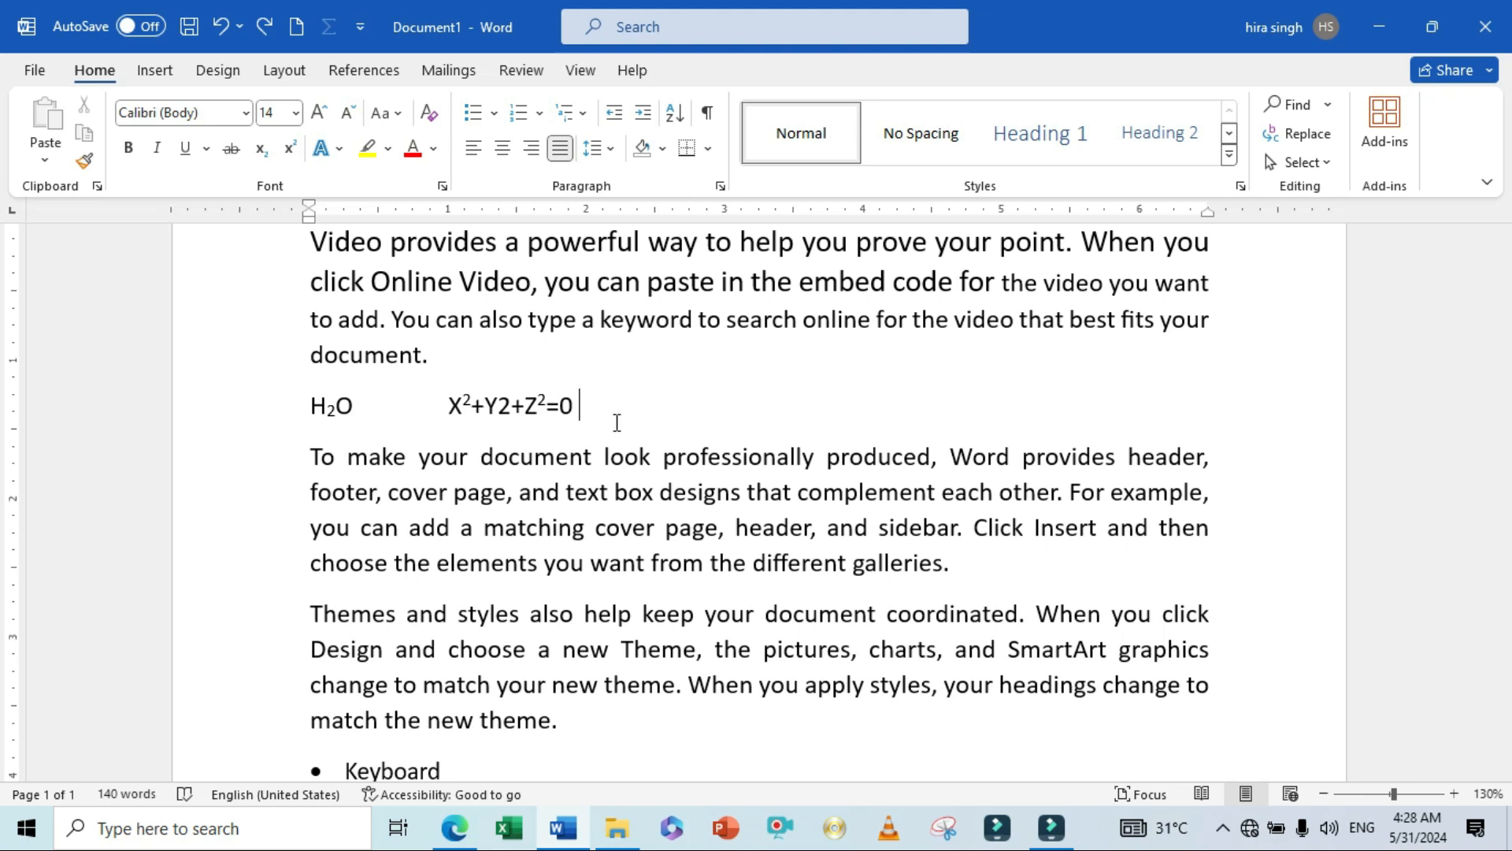
key(ctrl+p)
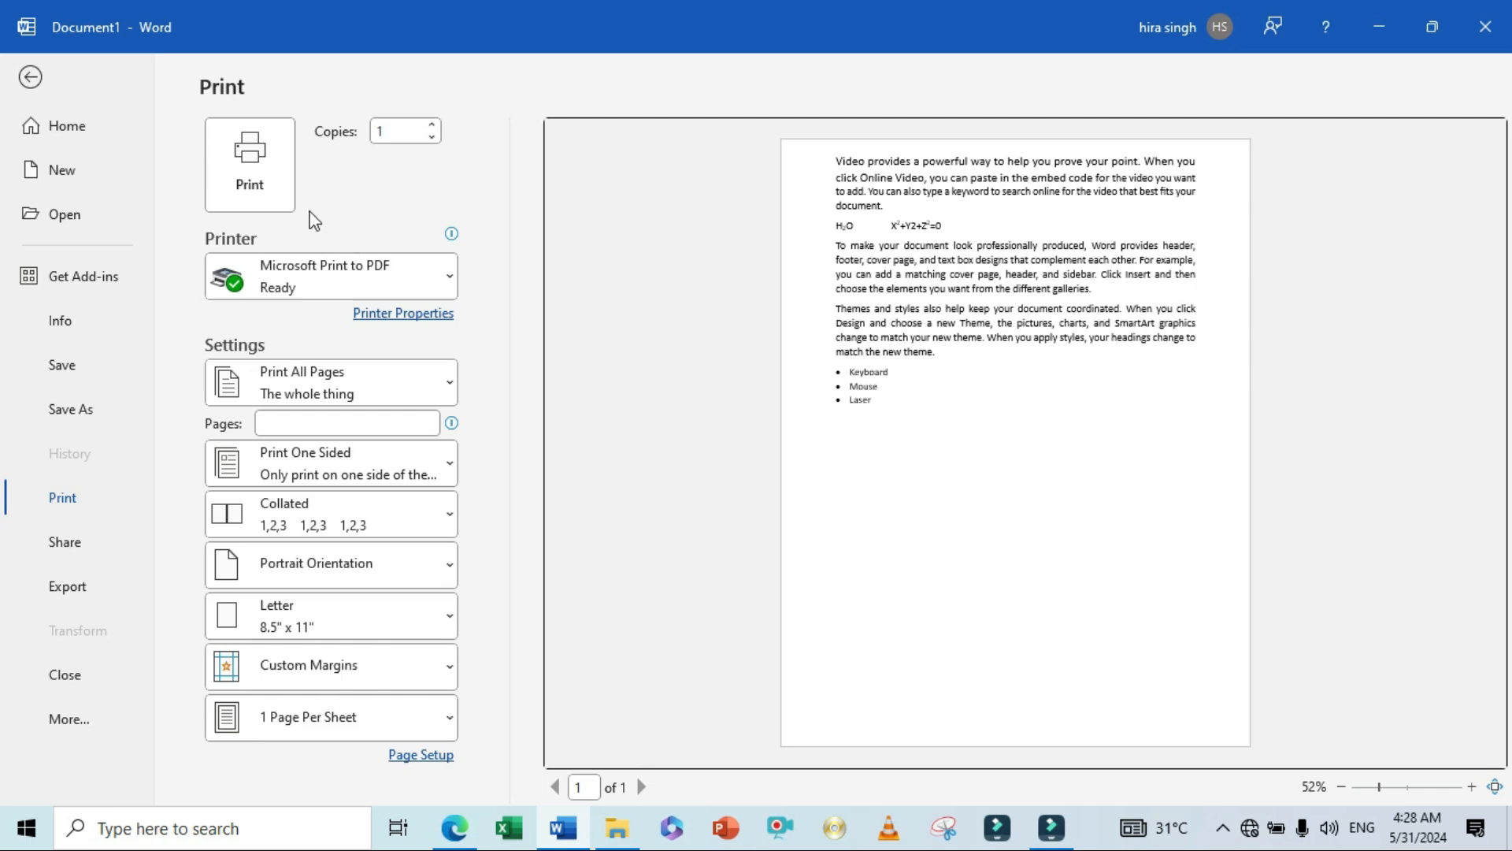
click(451, 277)
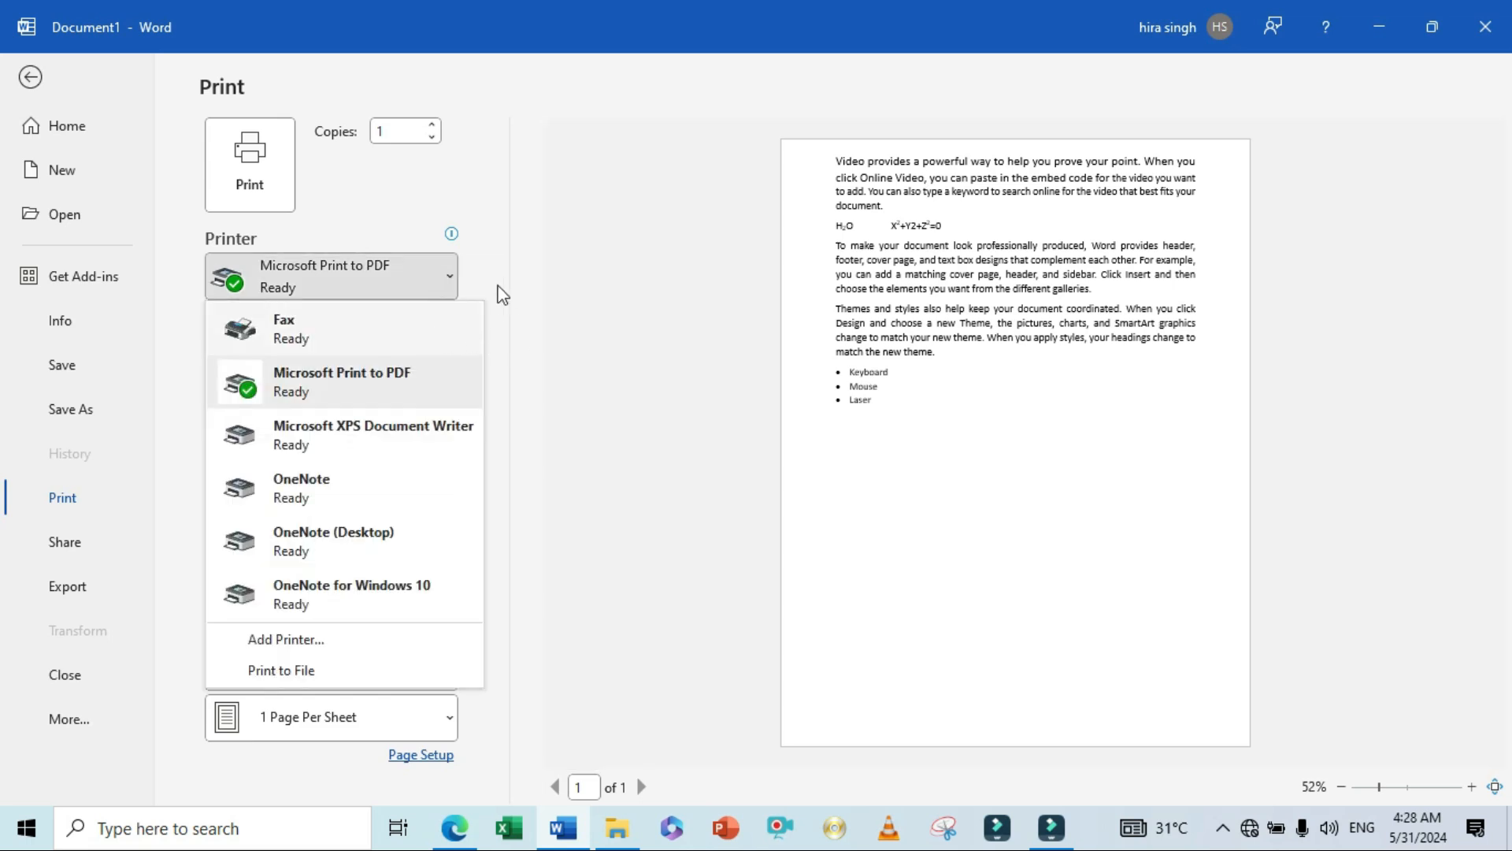
key(Escape)
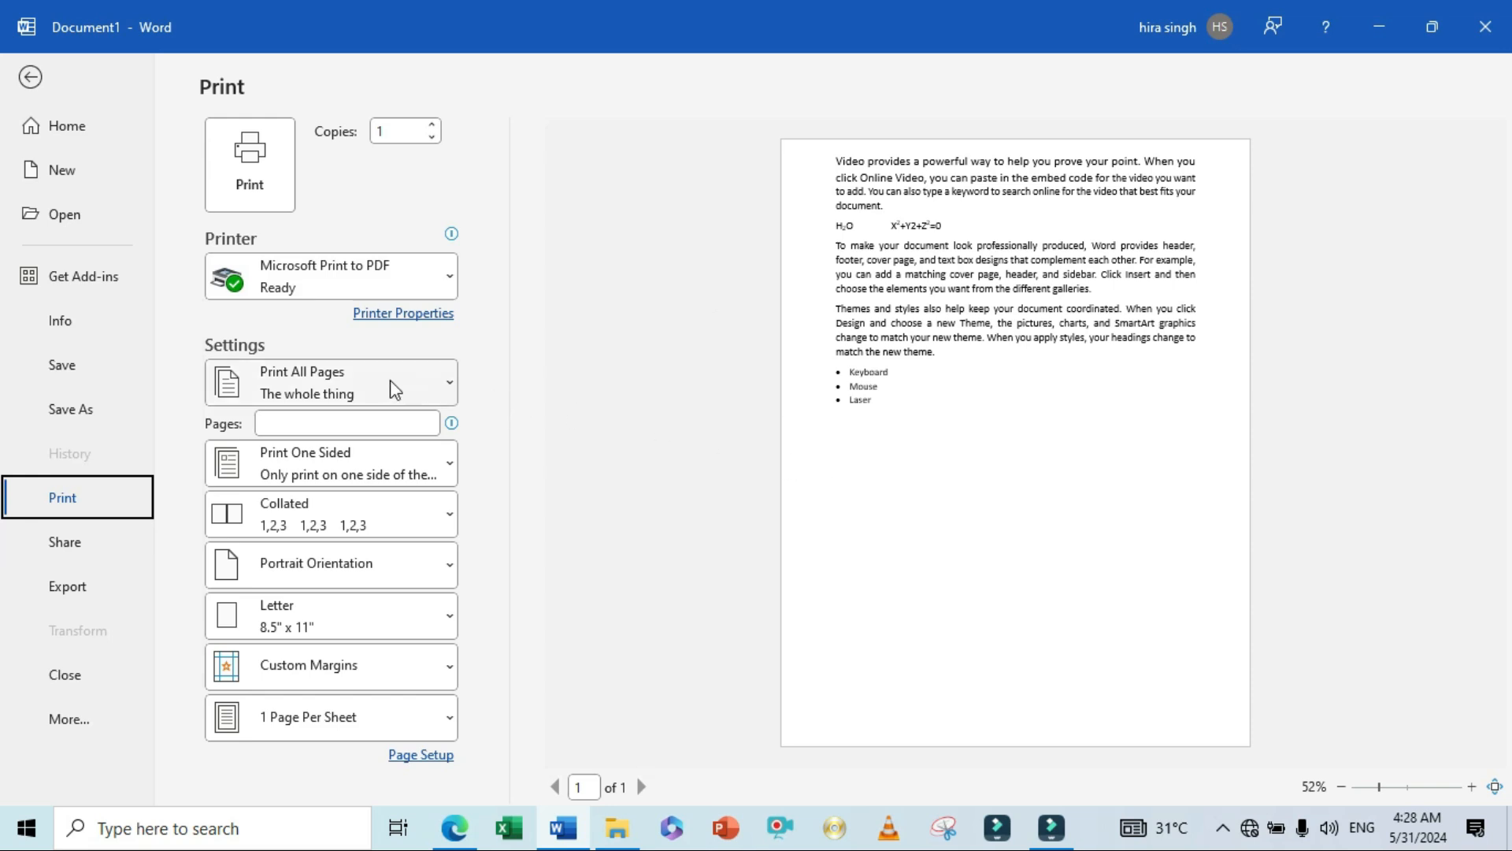
click(453, 391)
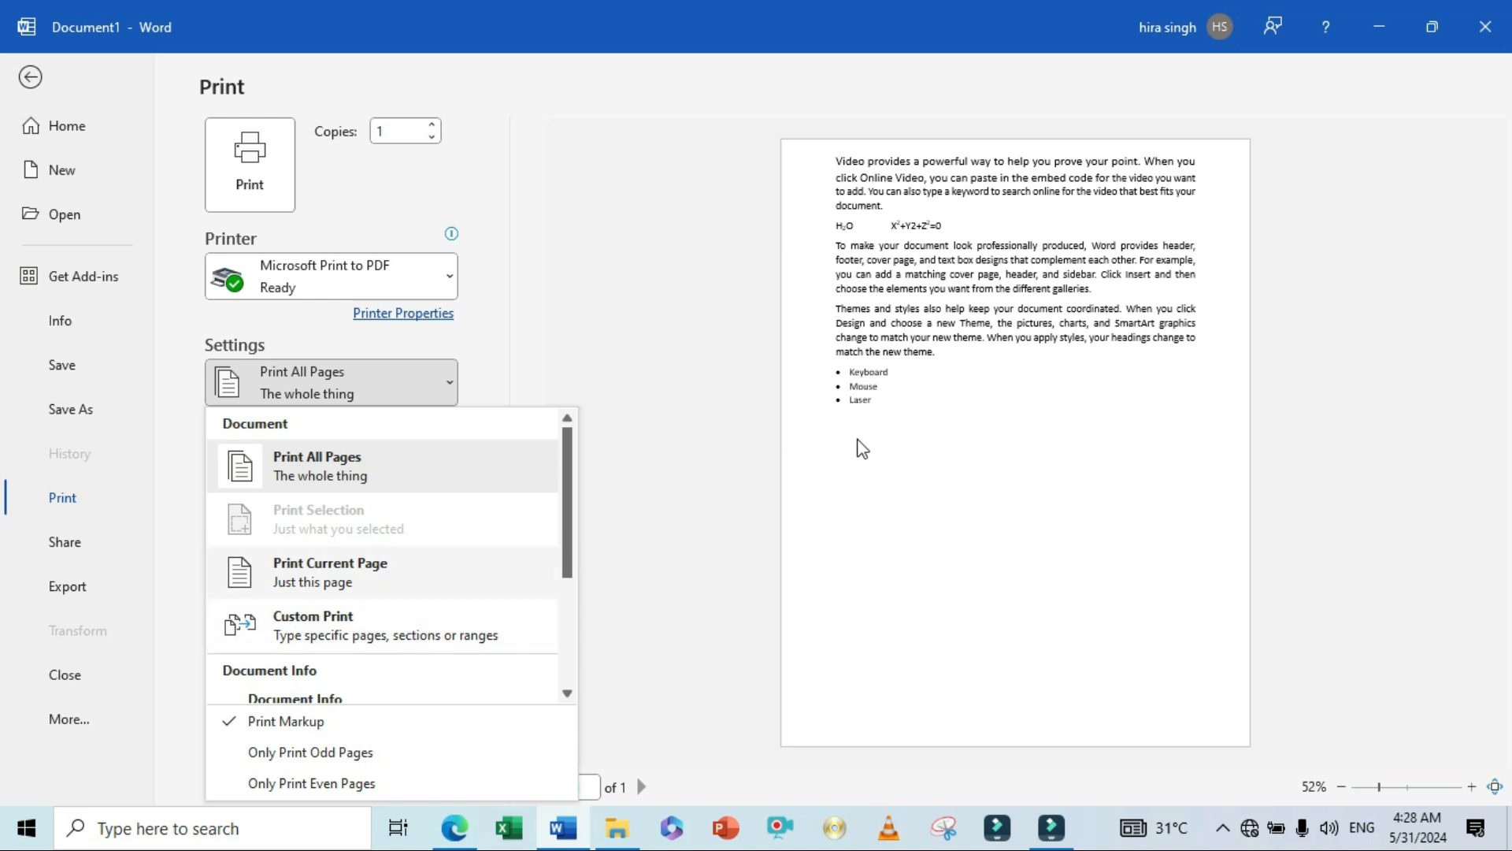
click(708, 367)
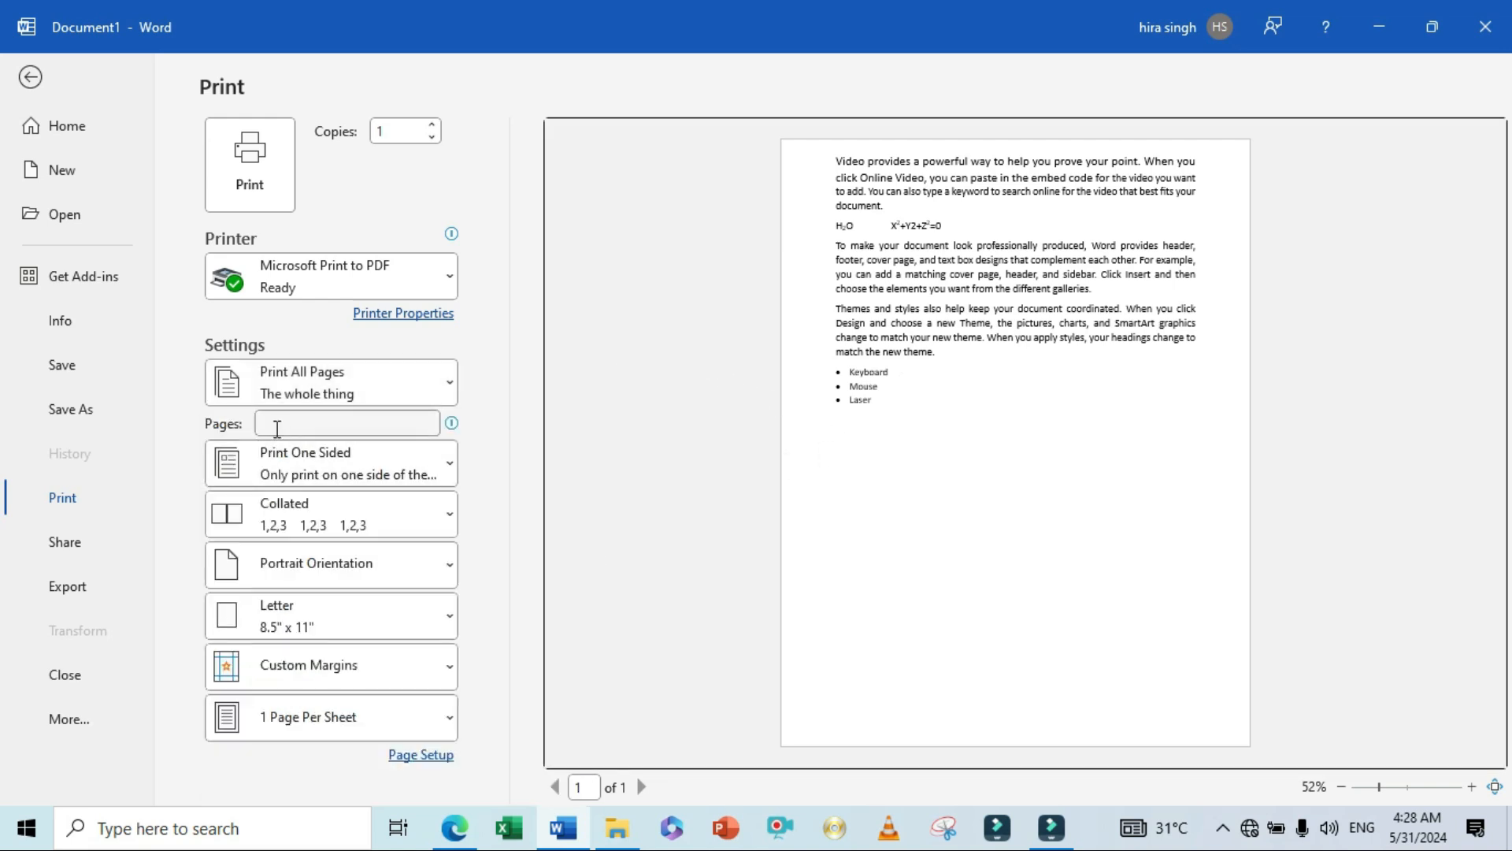
- Enter 1-8 as the page range to print and clear it again
click(277, 428)
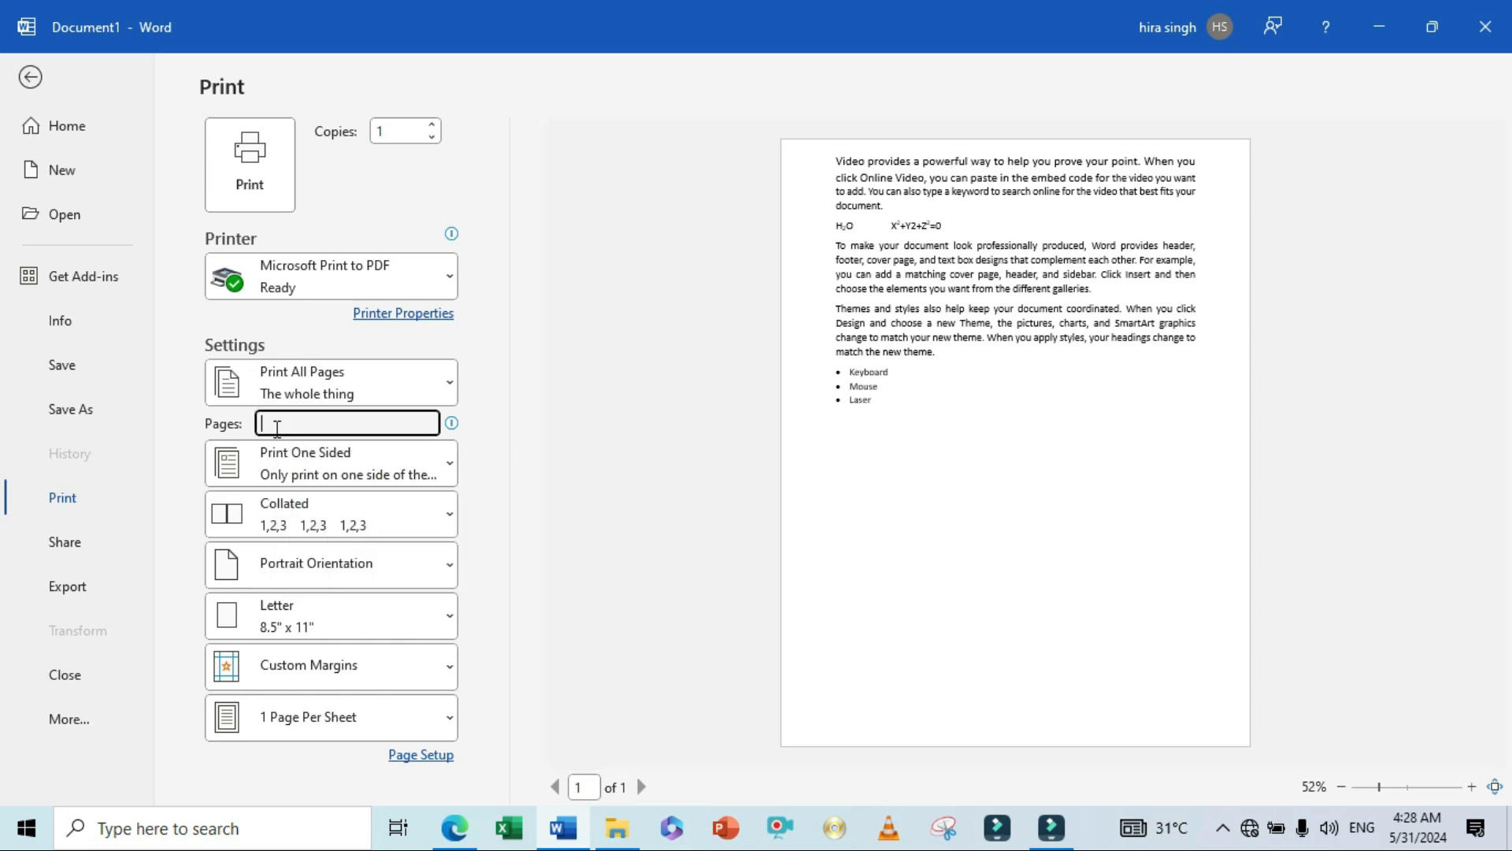
text(1-8)
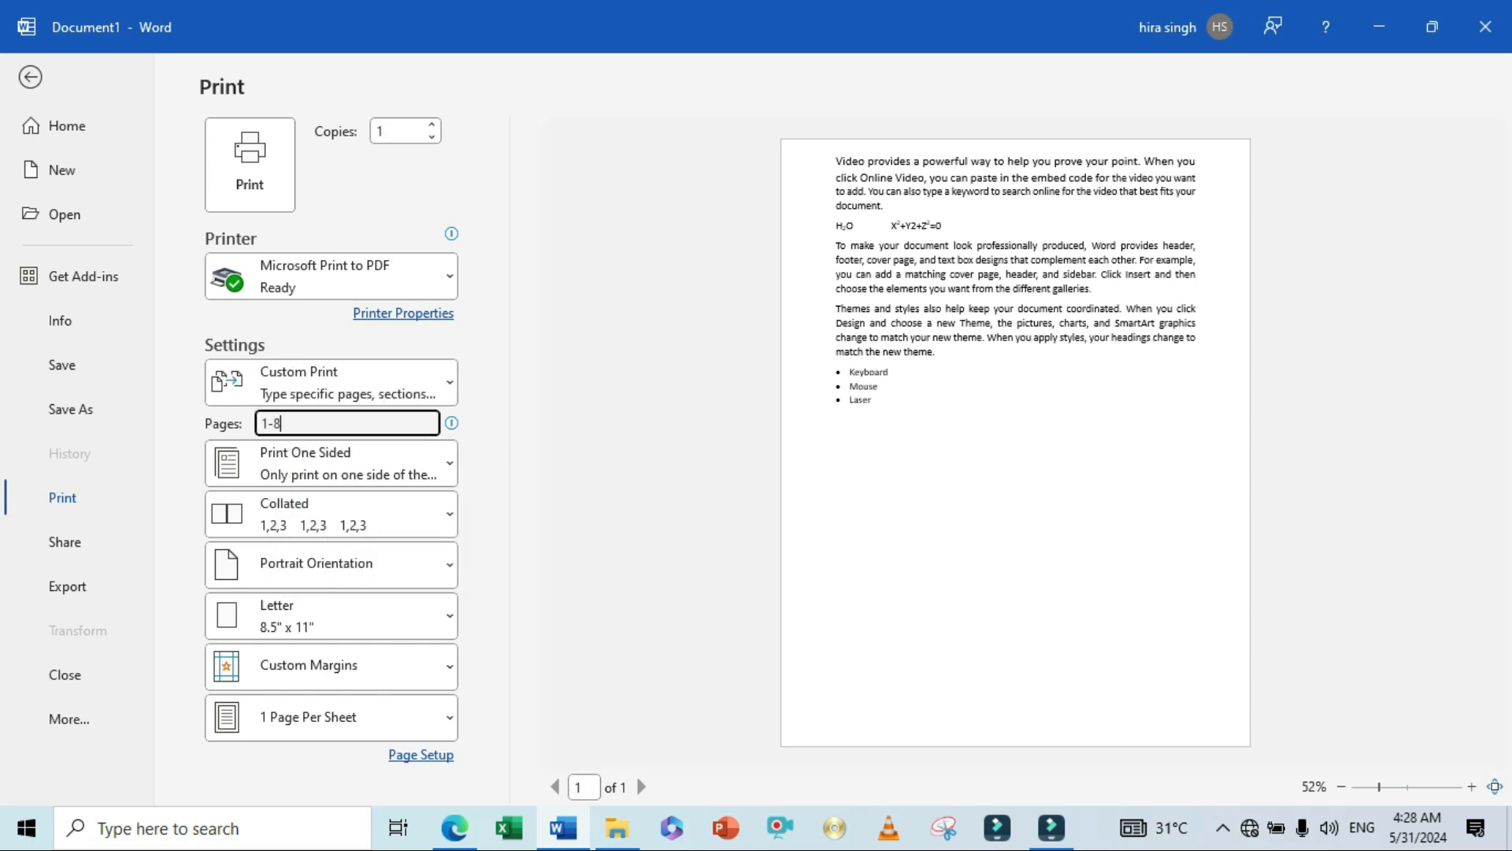
key(BackSpace)
key(BackSpace)
key(BackSpace)
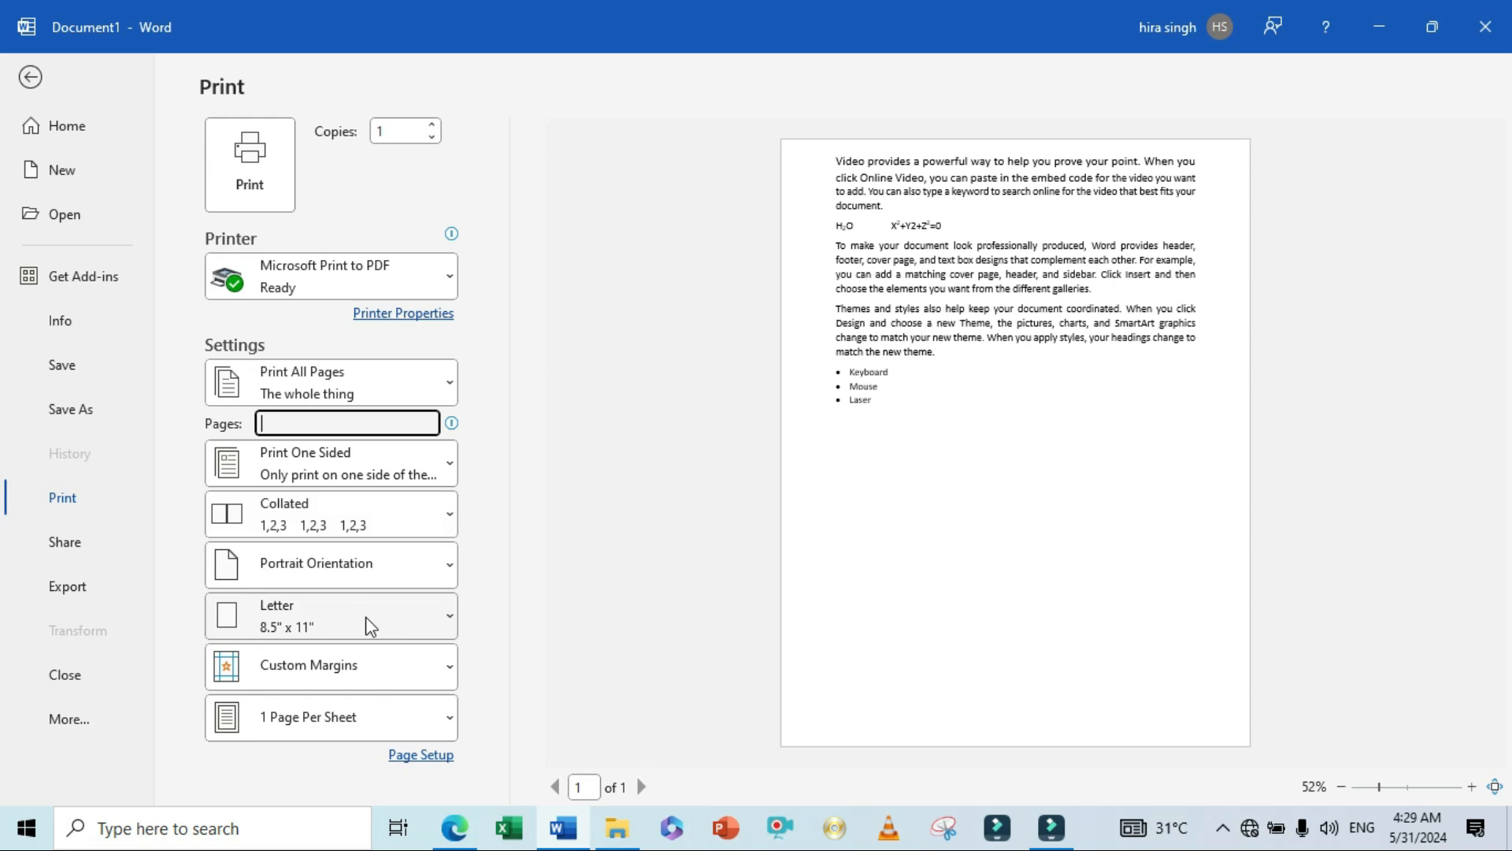
- Examine the available paper sizes and margin presets in the print settings and close the print preview
click(391, 620)
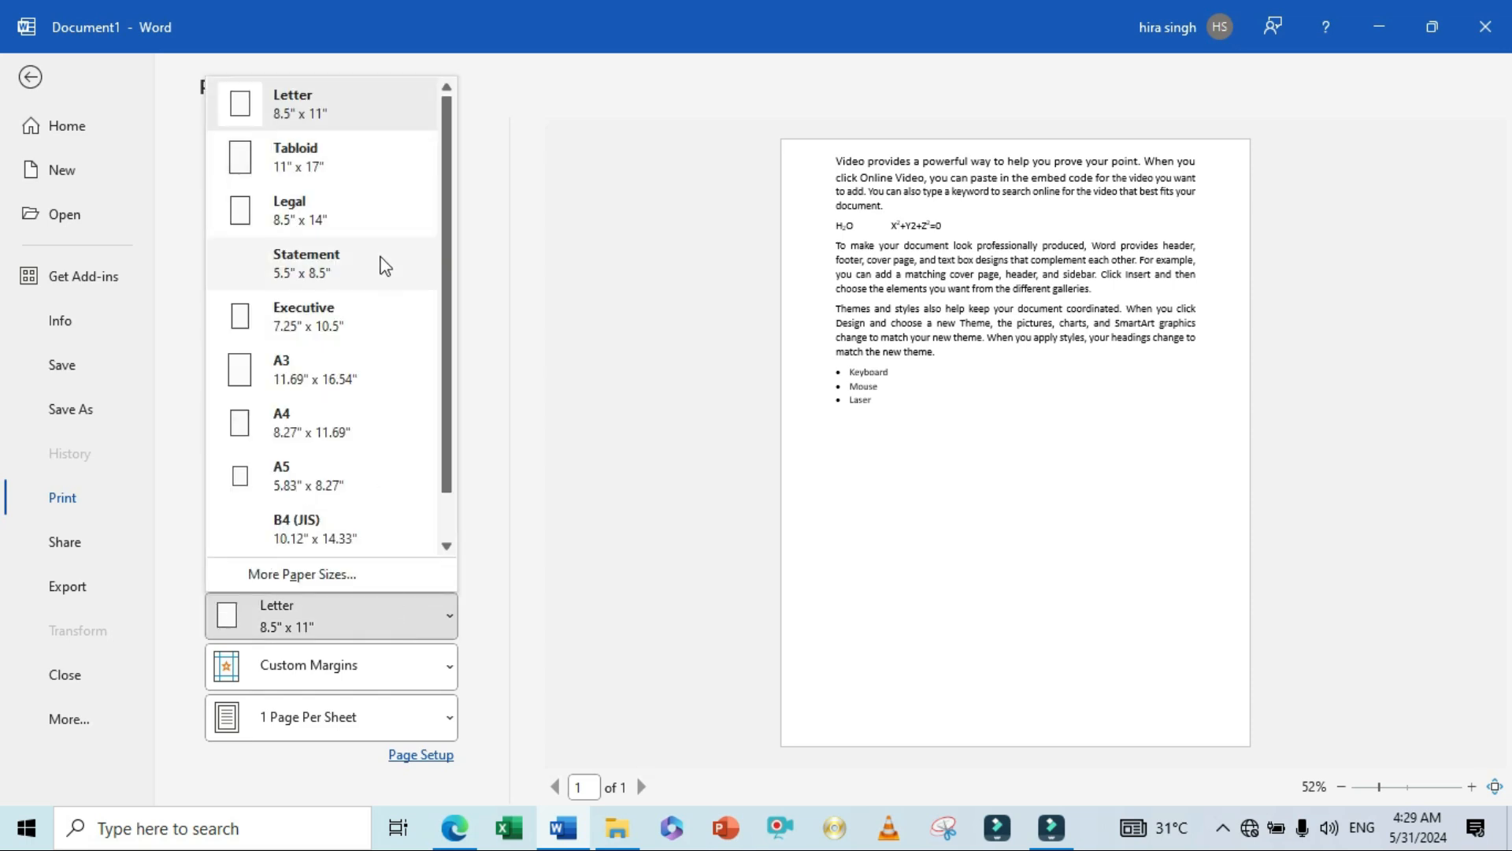
click(532, 286)
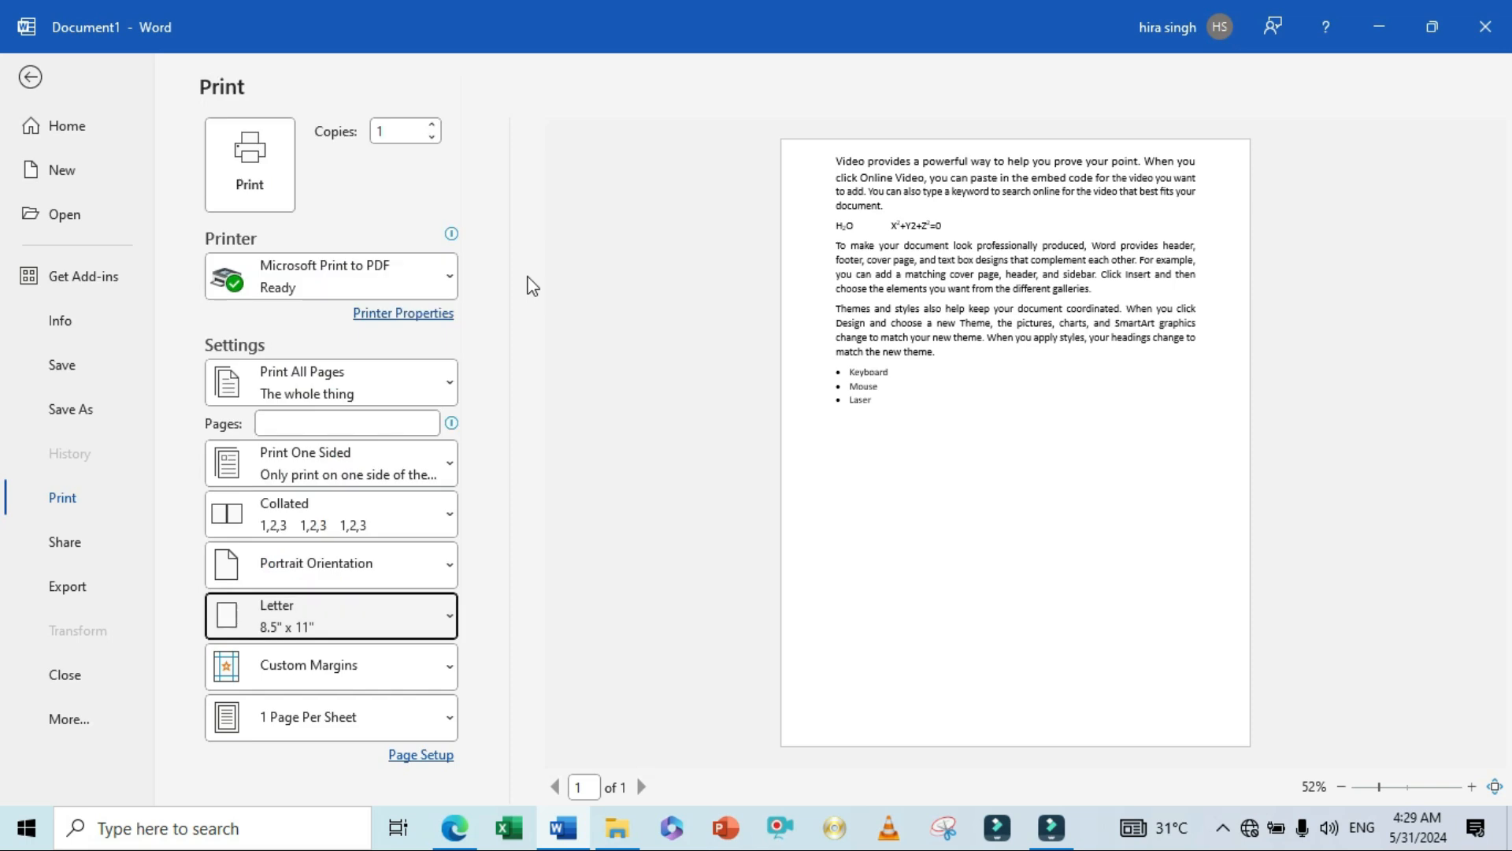
click(449, 676)
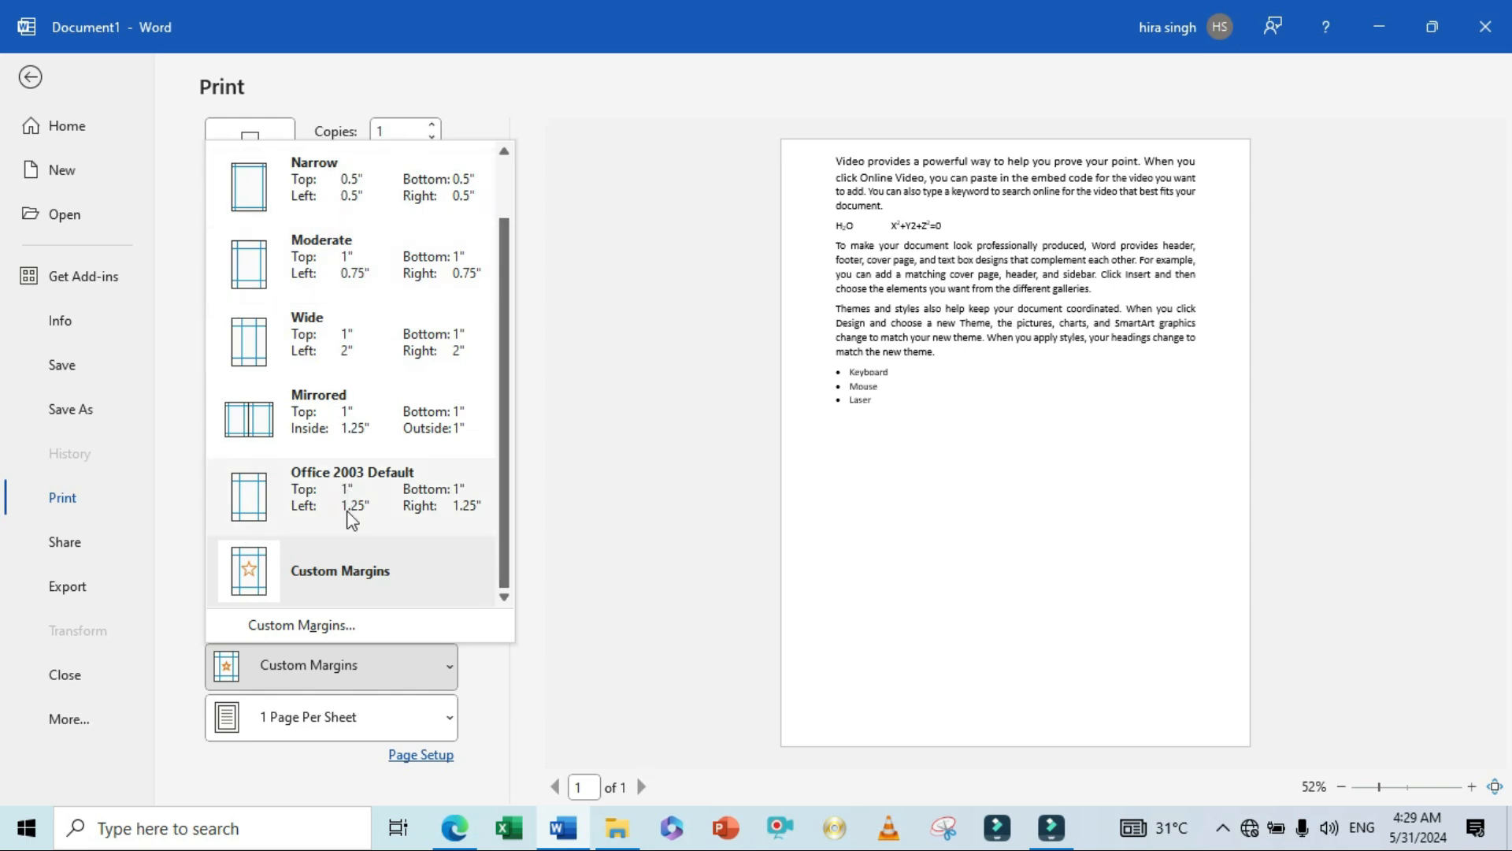
click(587, 600)
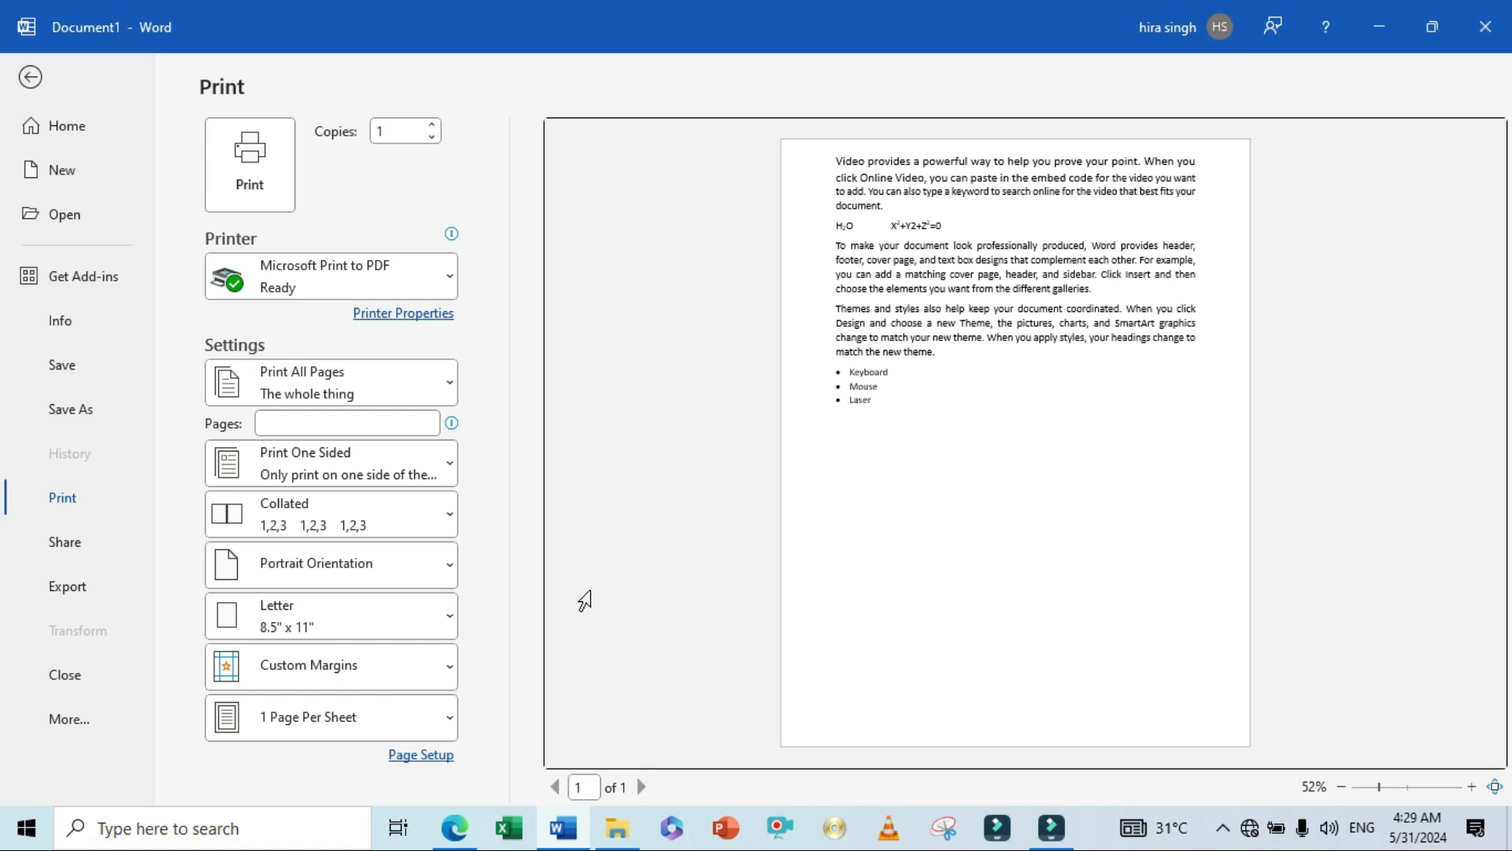
key(Escape)
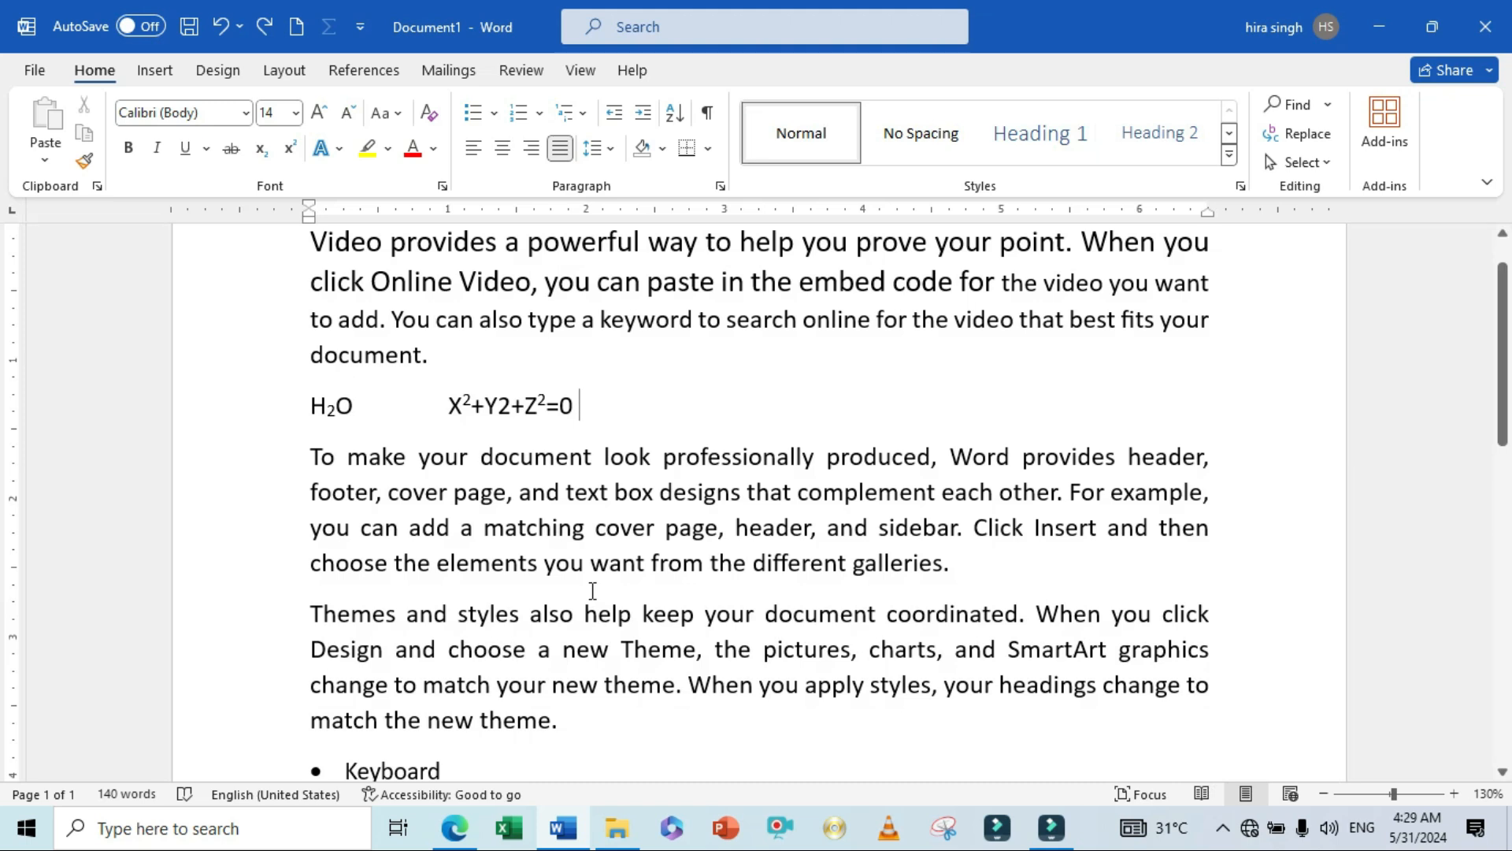
- Check the shortcut list PDF in the browser, return to Word, create a new blank document and close it
key(alt+Tab)
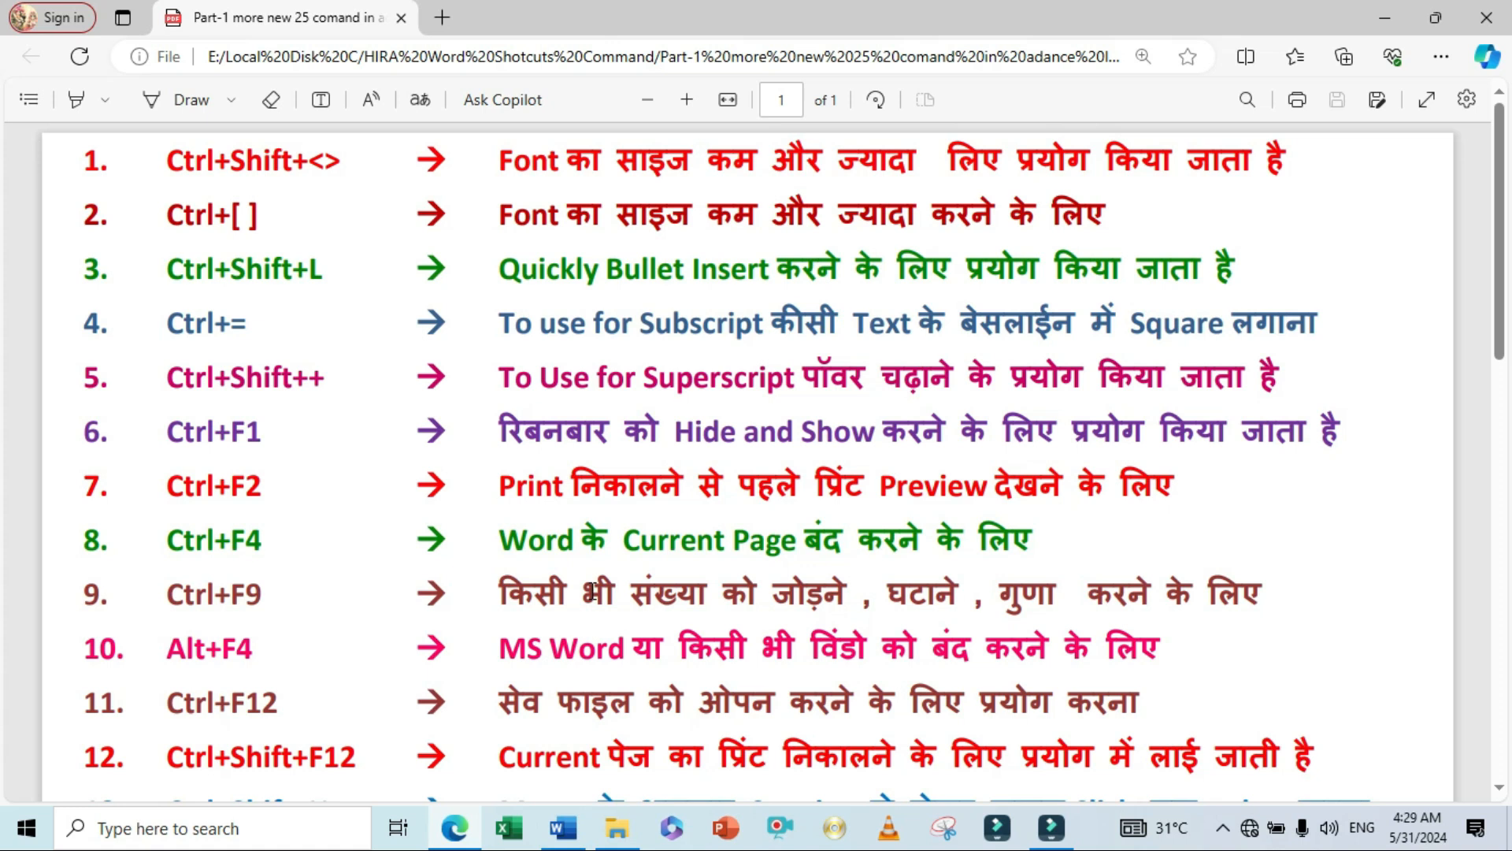
key(alt+Tab)
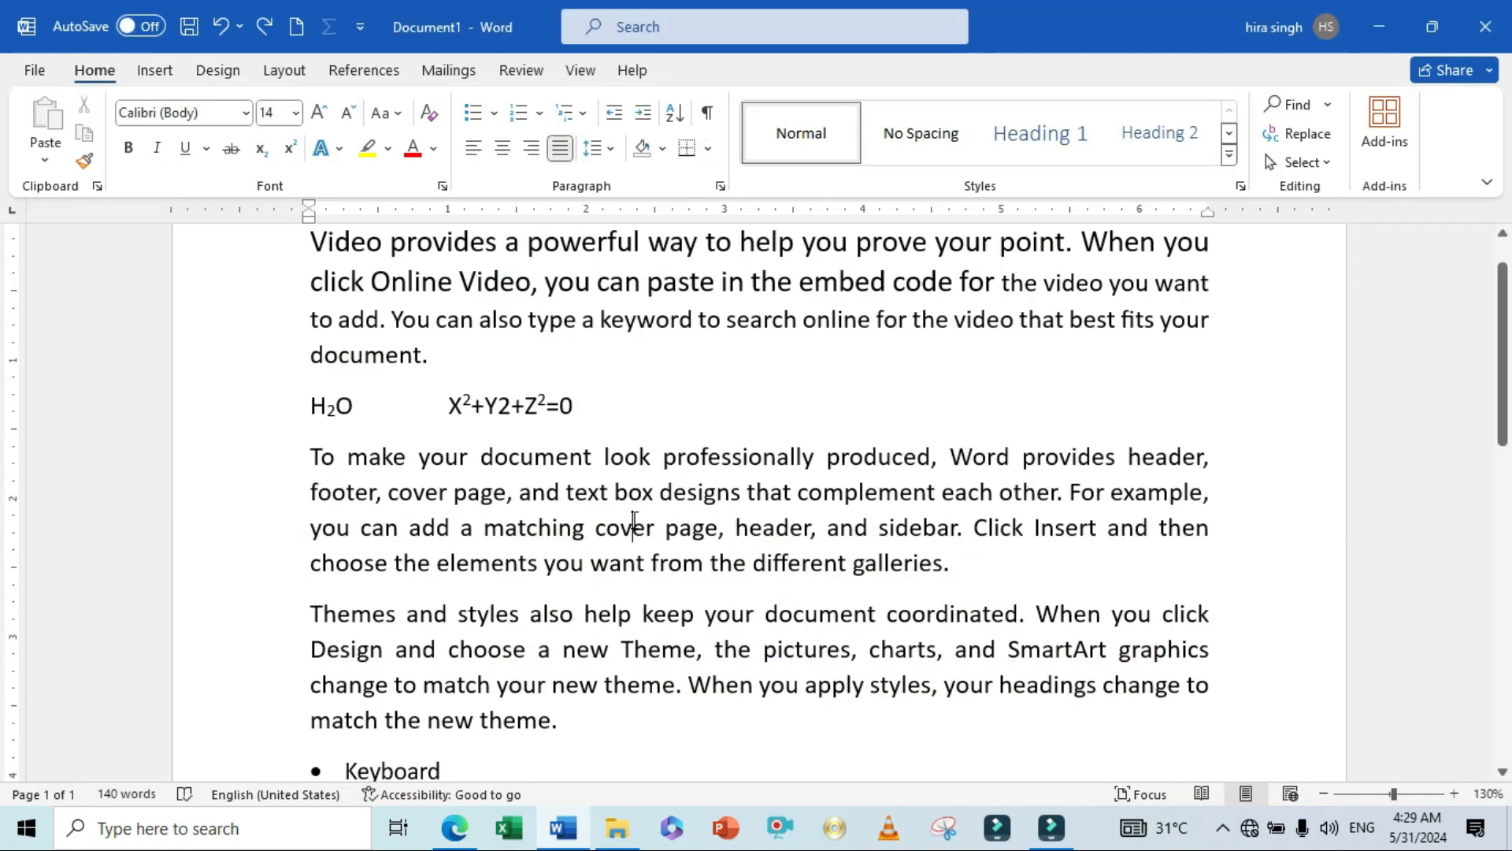
key(ctrl+n)
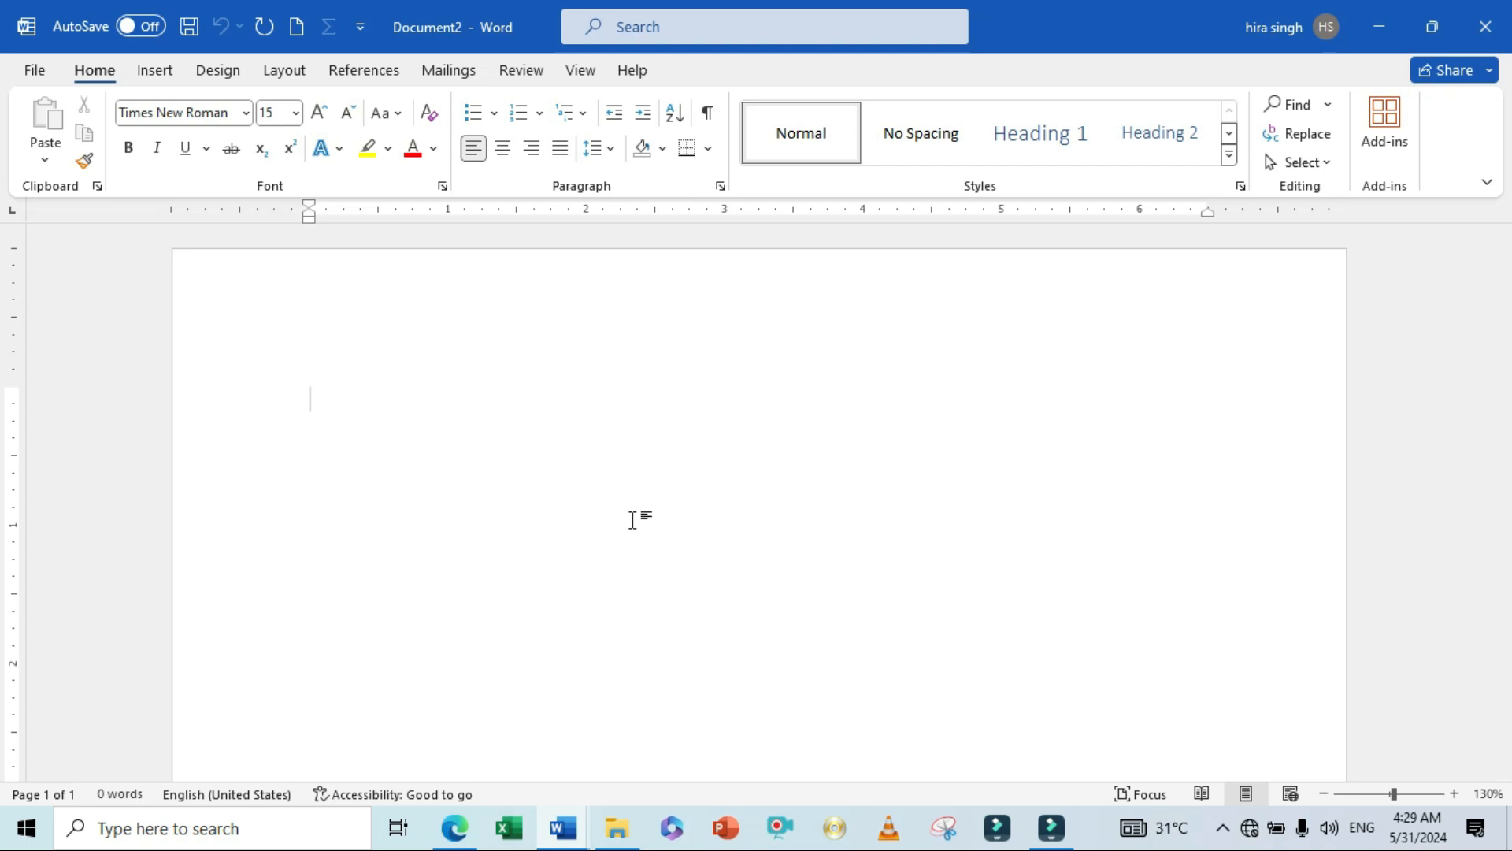
key(ctrl+w)
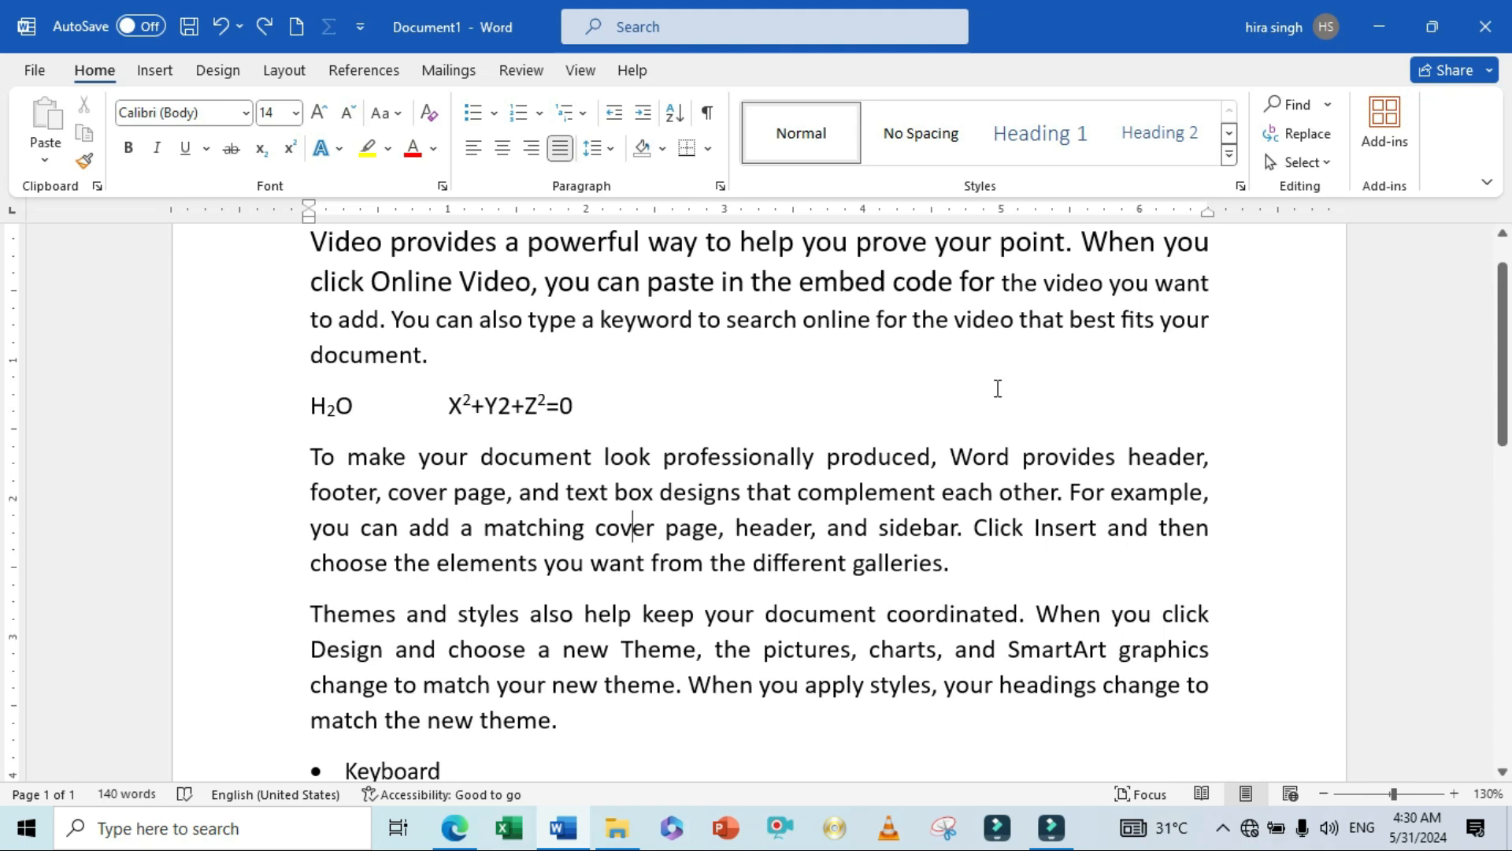
key(ctrl+s)
- Check the shortcut list PDF, return to Word and insert an empty field on a new line after the paragraph ending "different galleries."
key(alt+Tab)
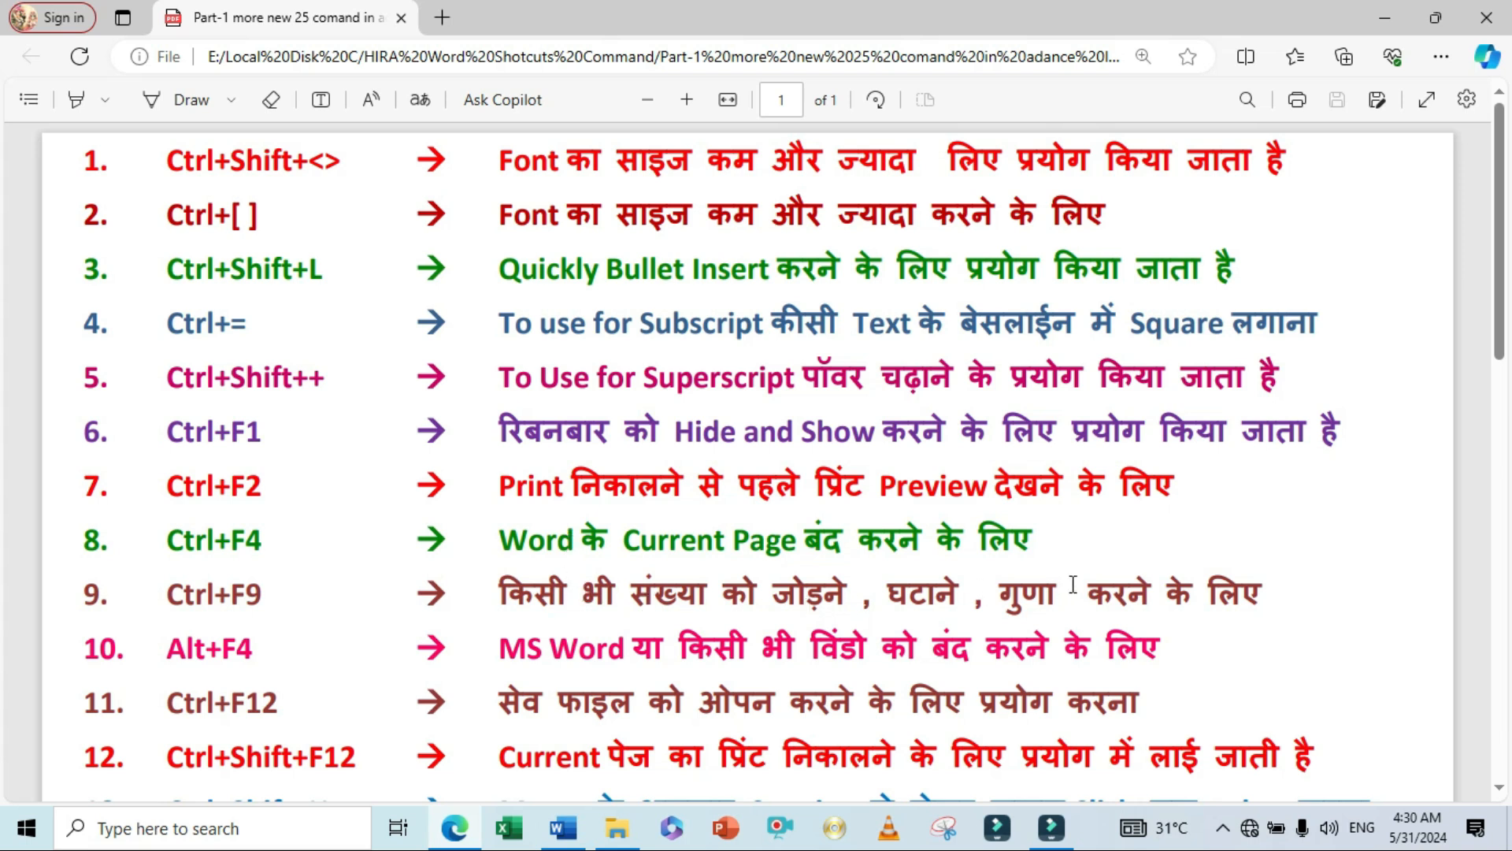
key(alt+Tab)
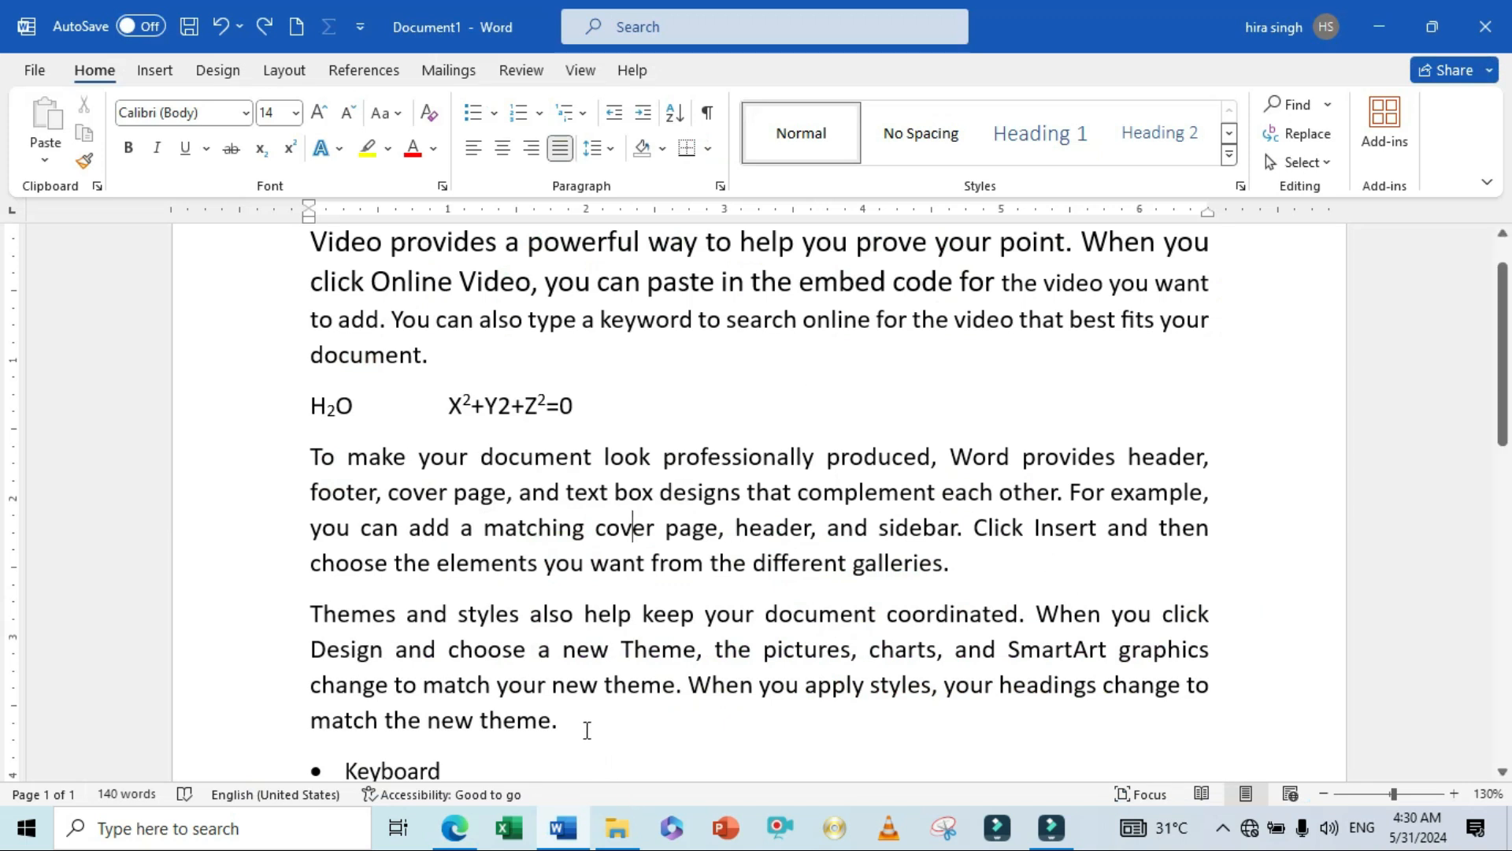
click(978, 567)
key(Return)
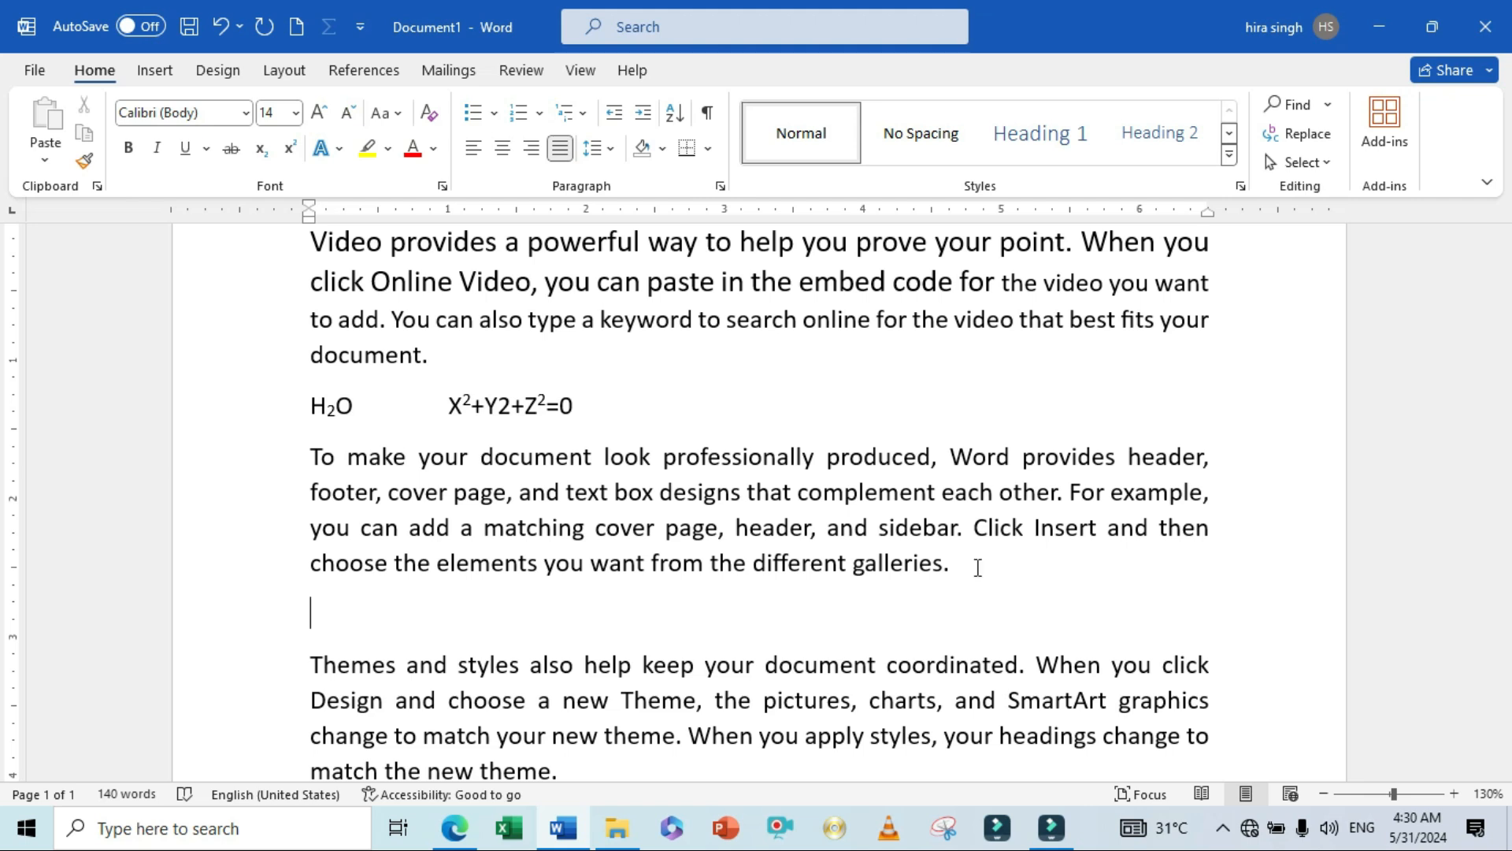
key(ctrl+F9)
key(ctrl+F9)
key(BackSpace)
key(BackSpace)
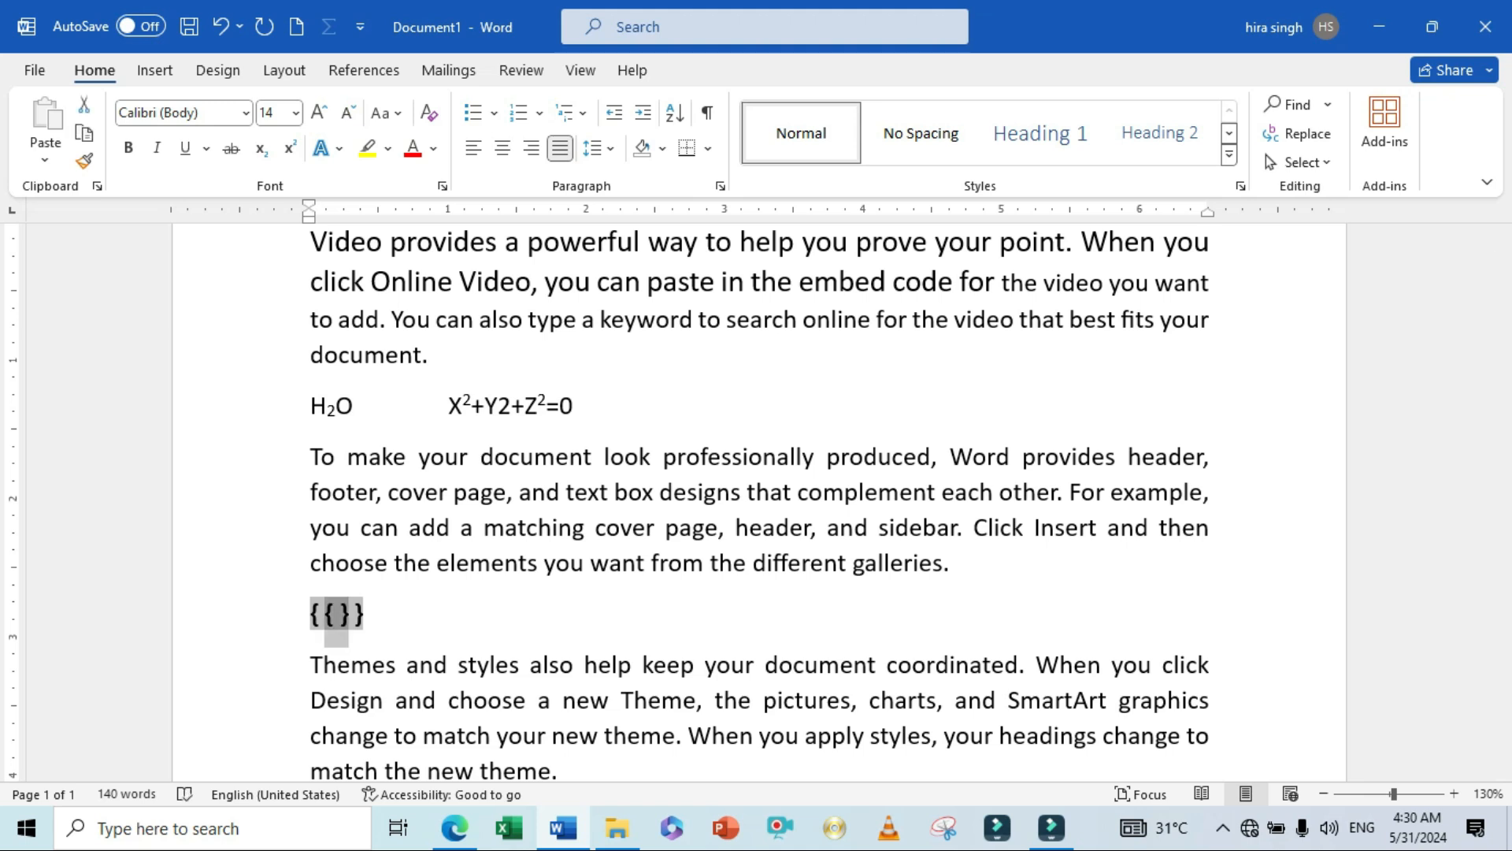
key(BackSpace)
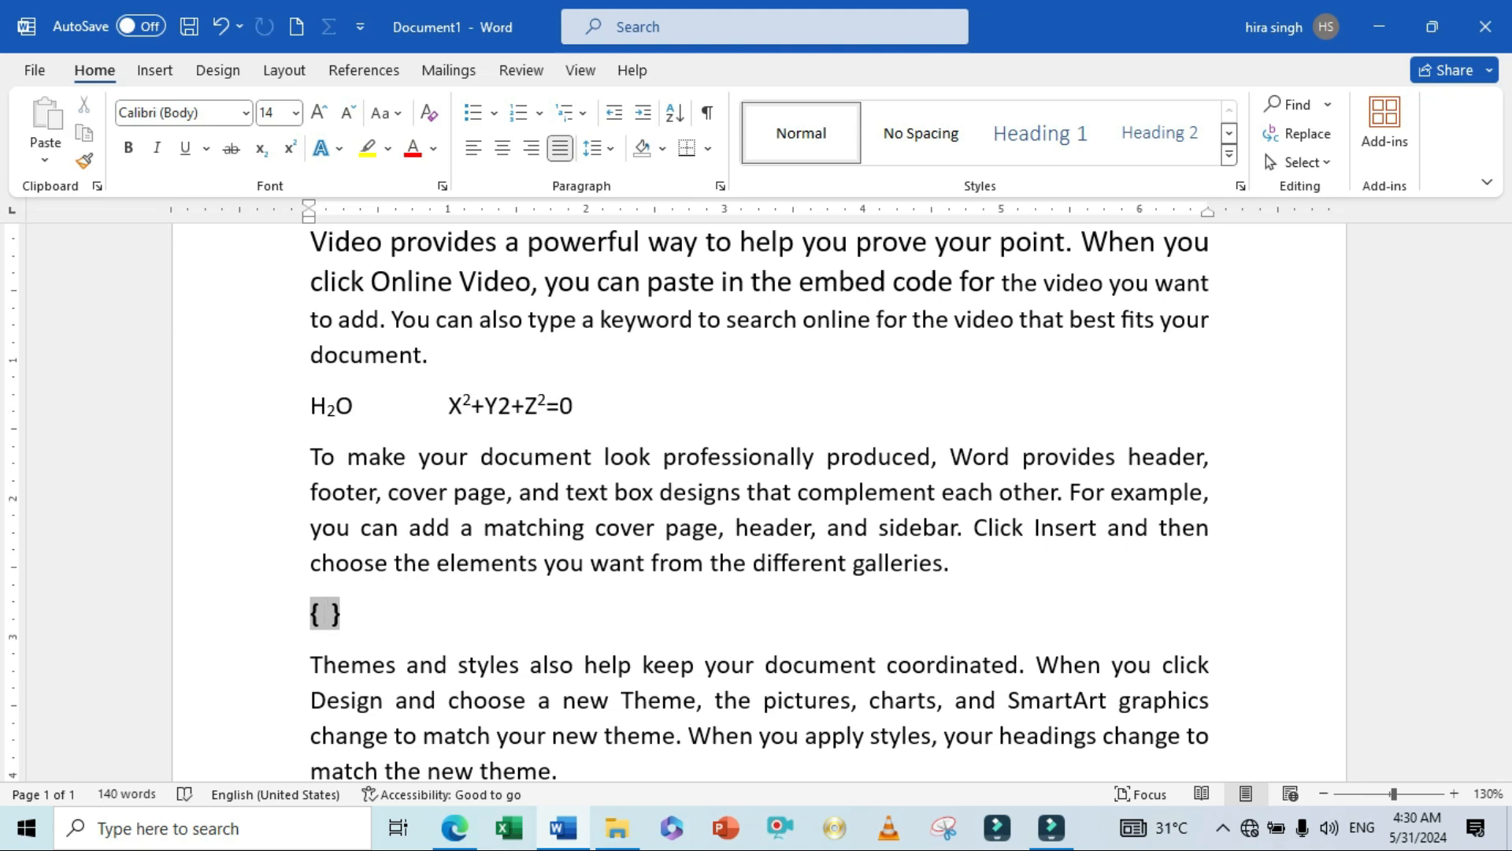
- Enter the formula =70+90 in the empty field, update the field and add a blank line below it
text(=)
text(70+)
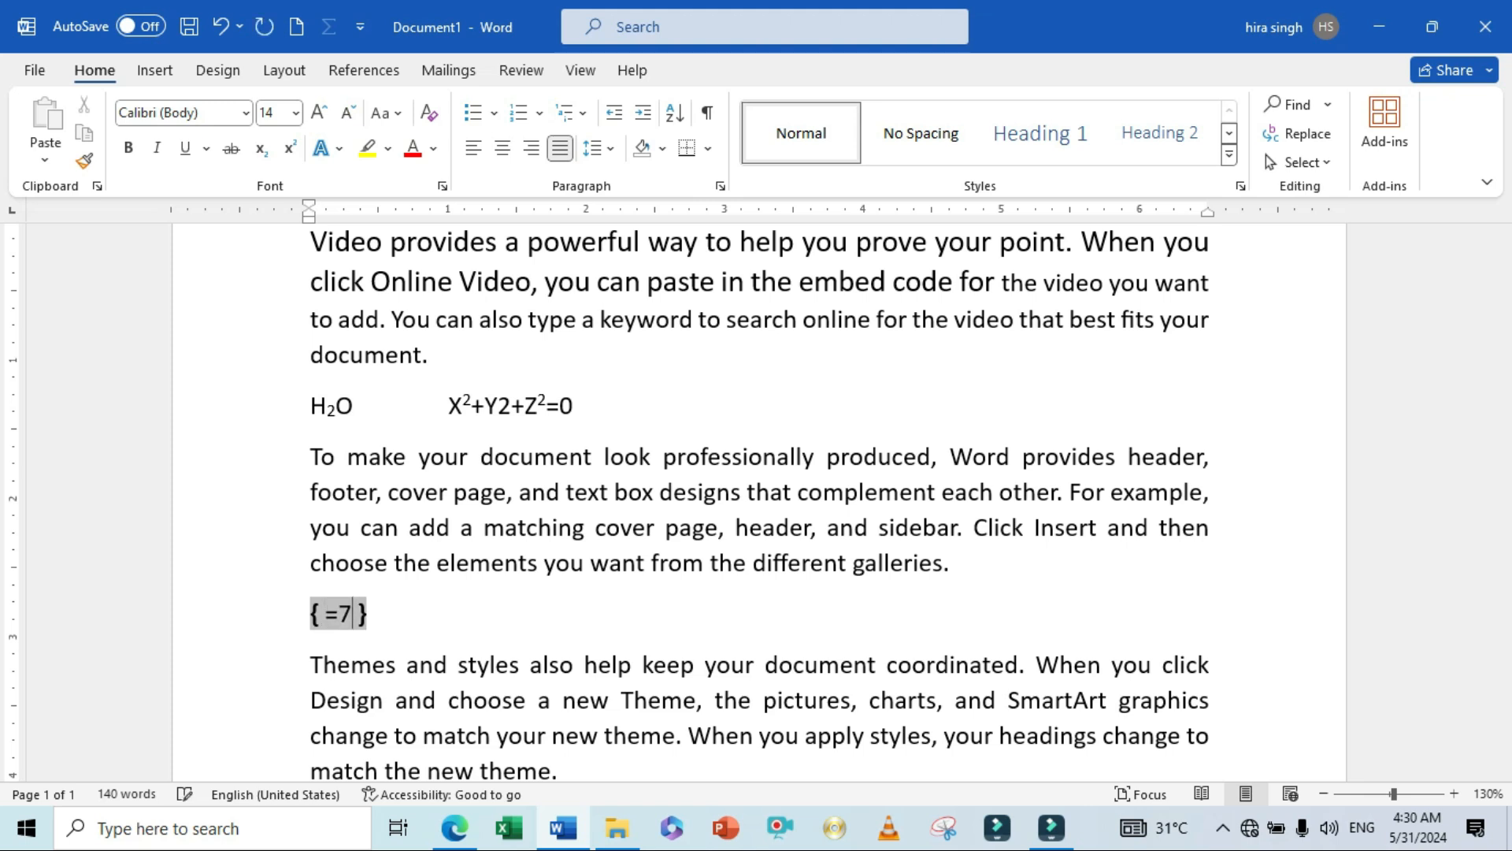
text(90)
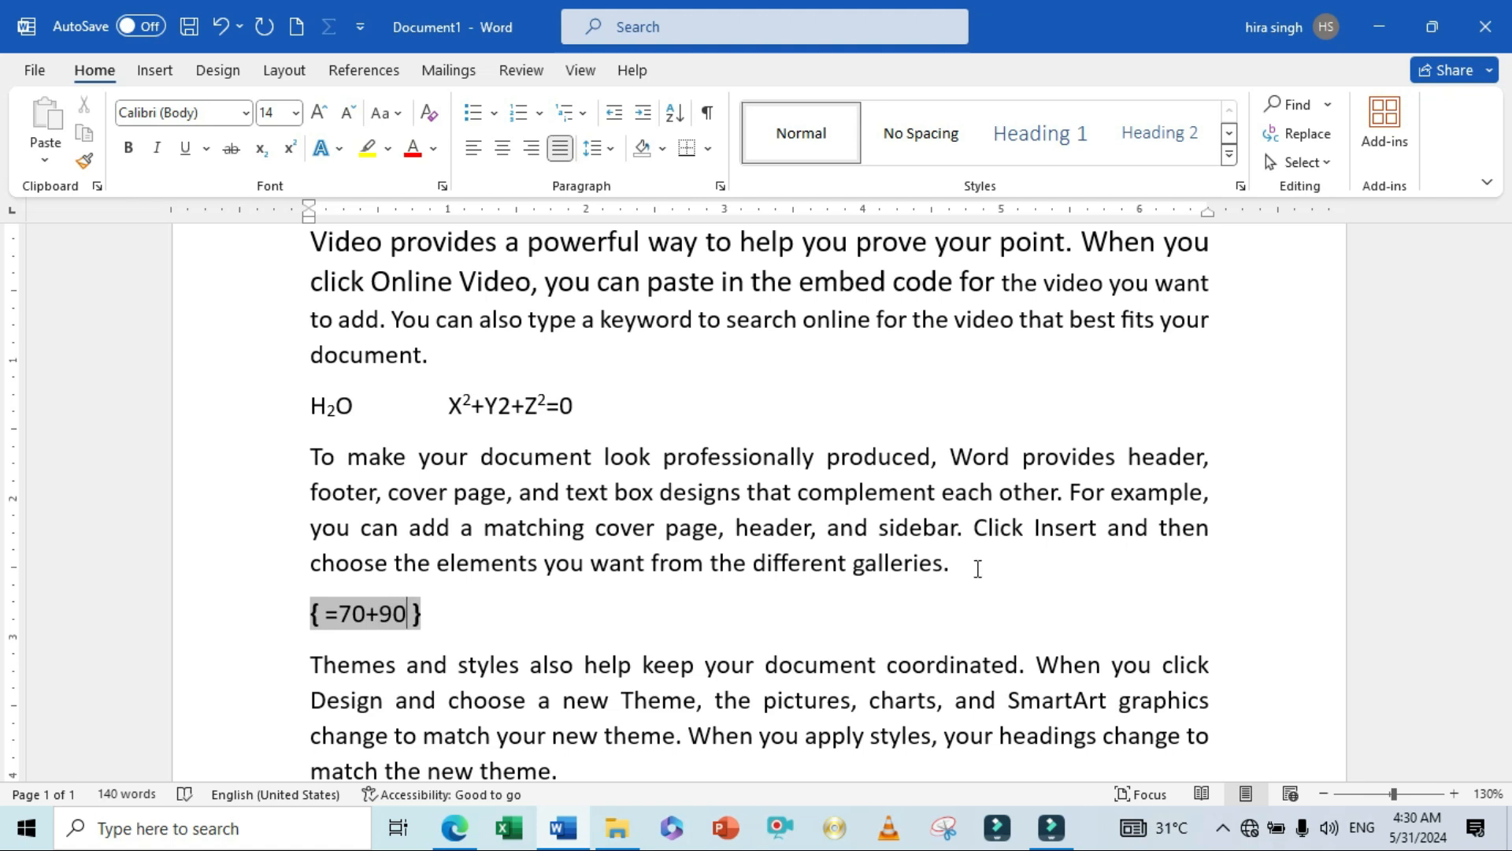
right_click(378, 613)
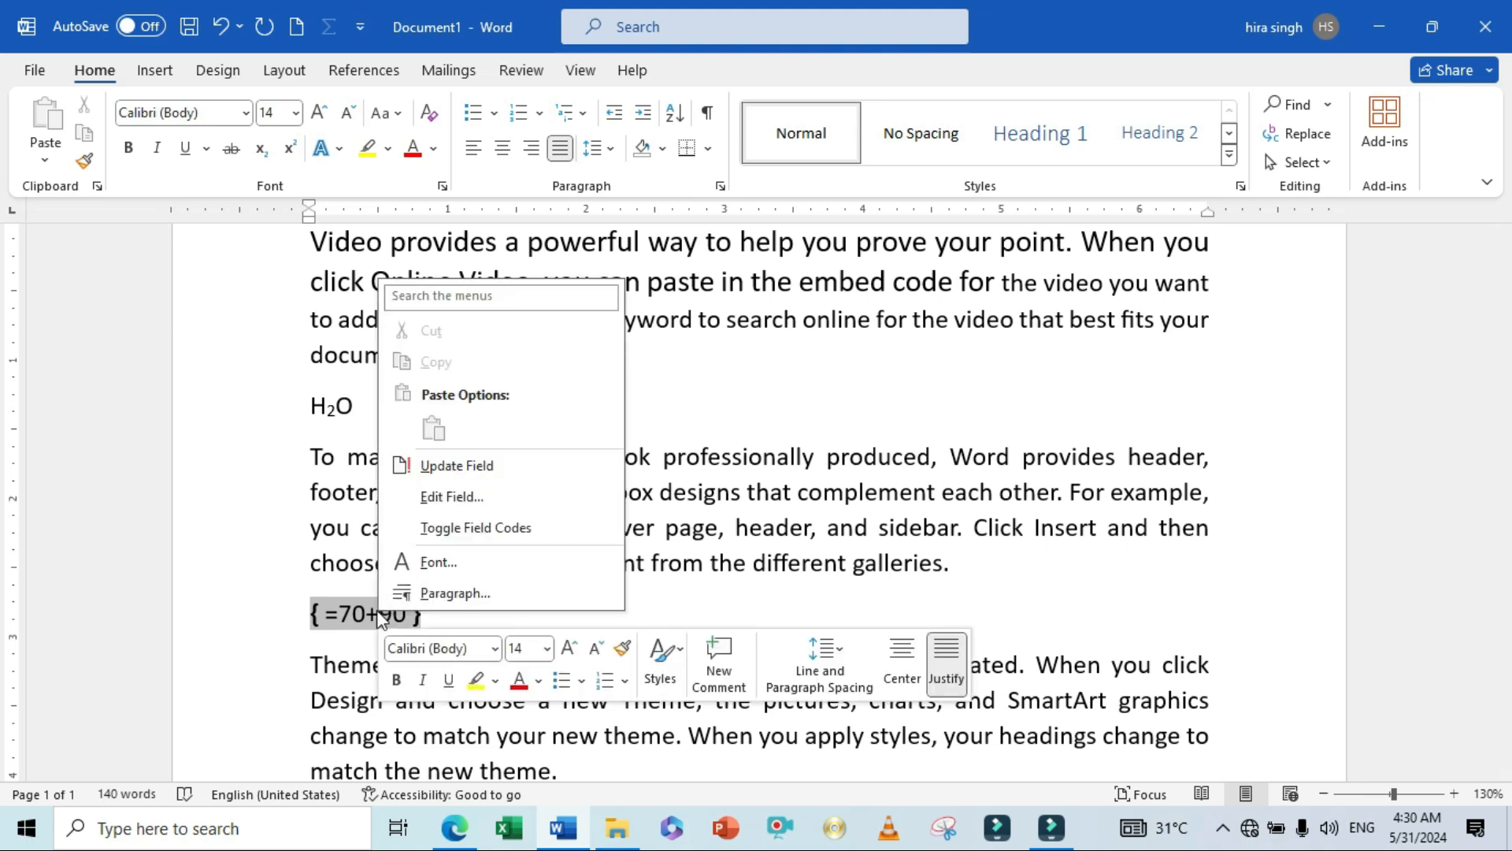
click(440, 468)
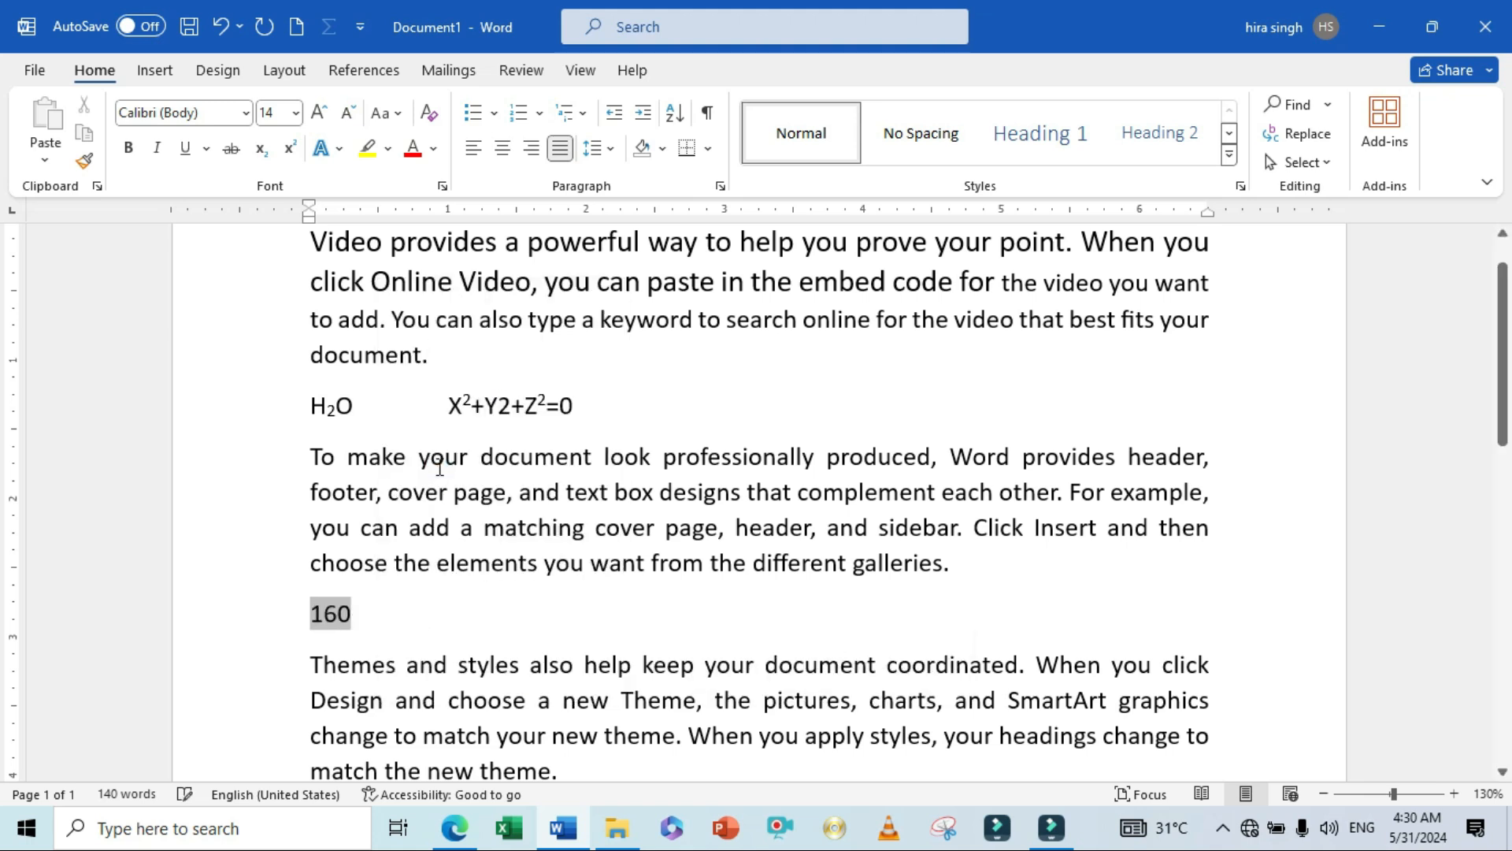
click(375, 610)
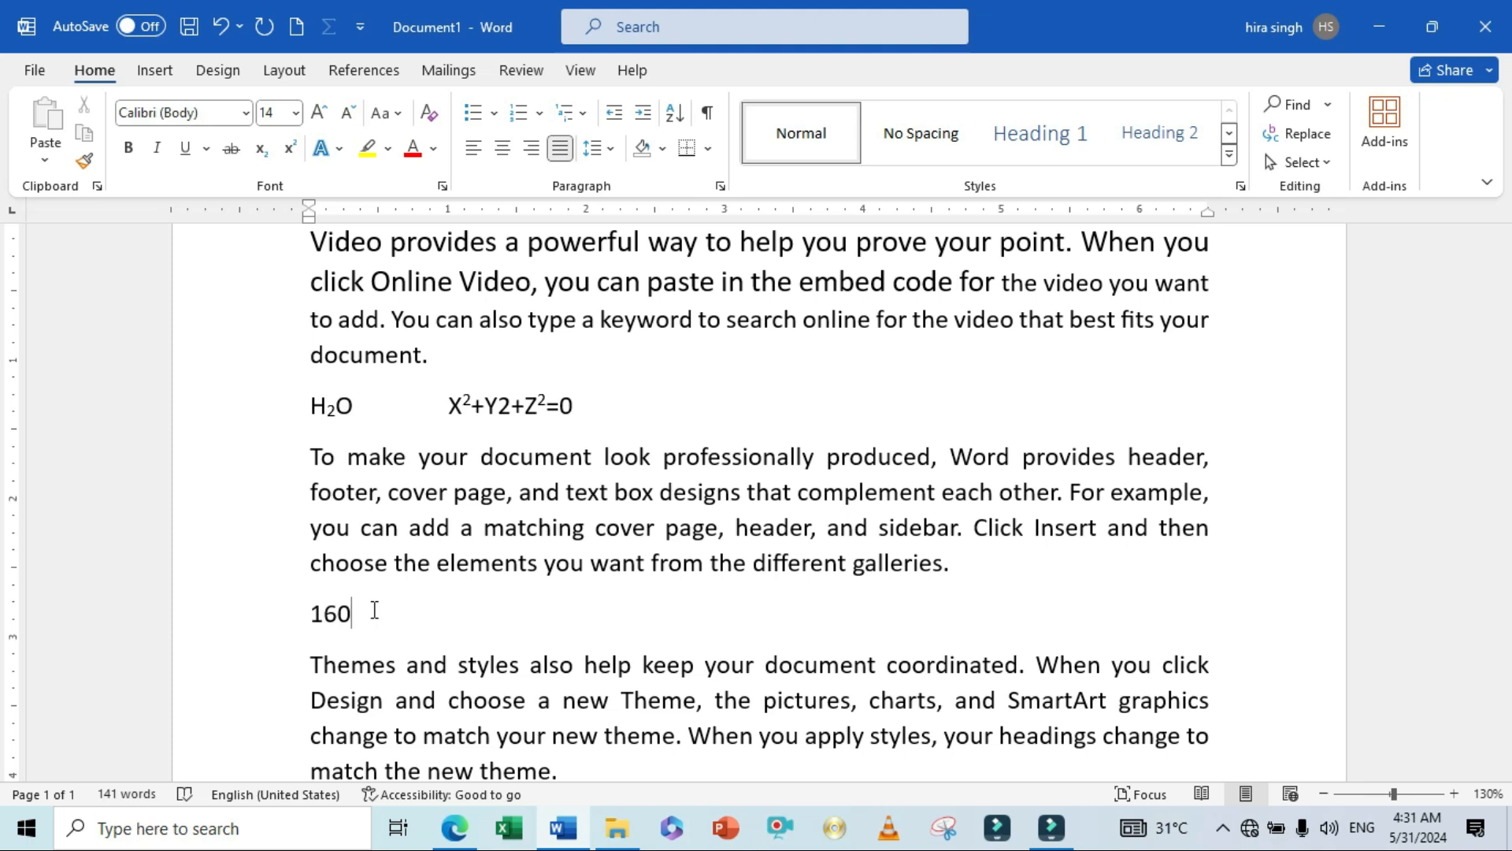
key(Return)
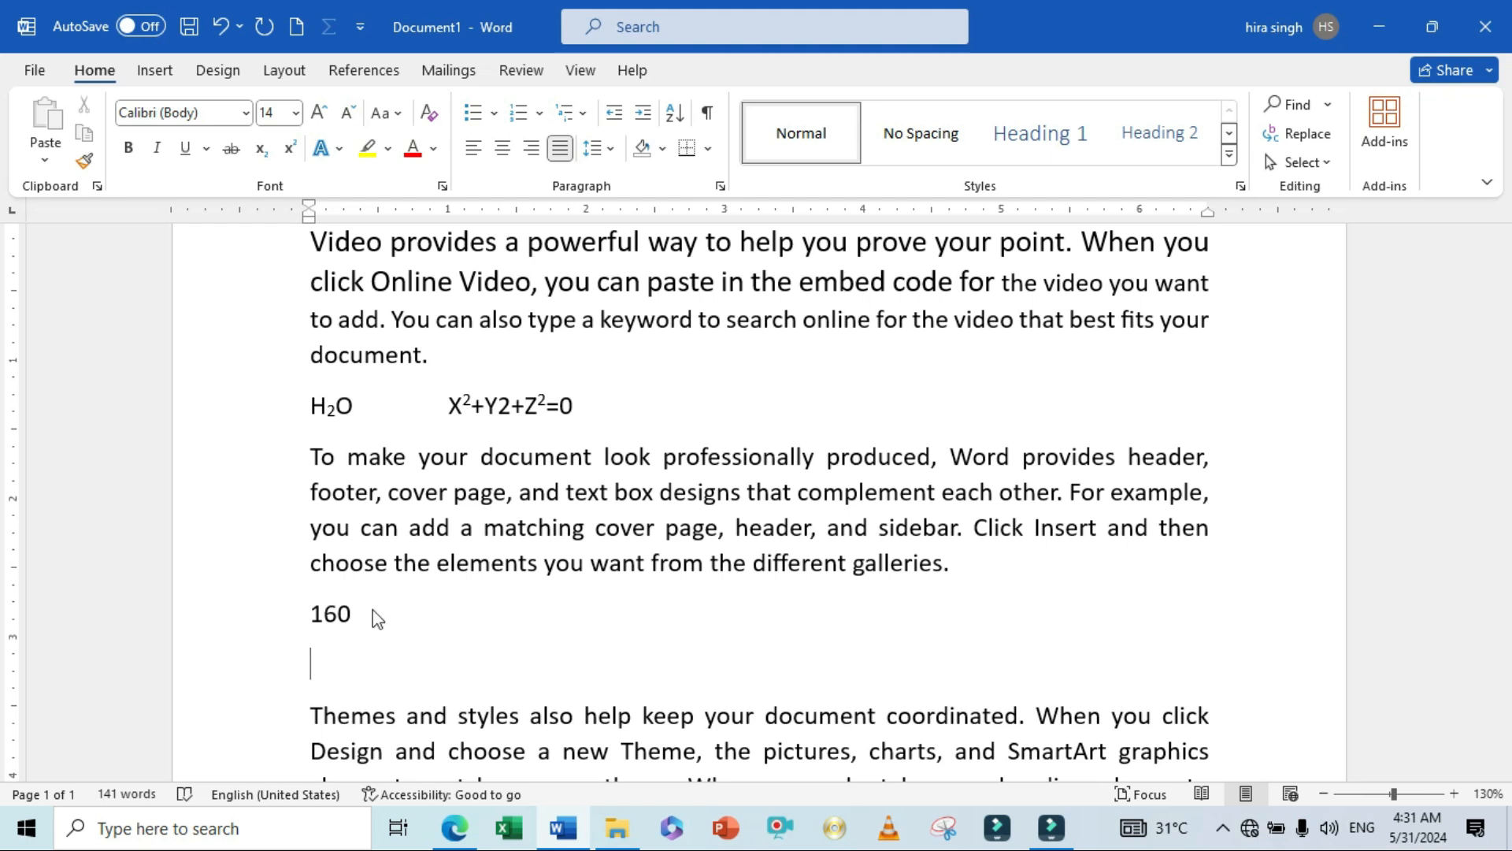
- Check the shortcut list PDF, switch to the HIRA Word Shotcuts Command folder in File Explorer, deselect its file and return to the PDF
key(alt+Tab)
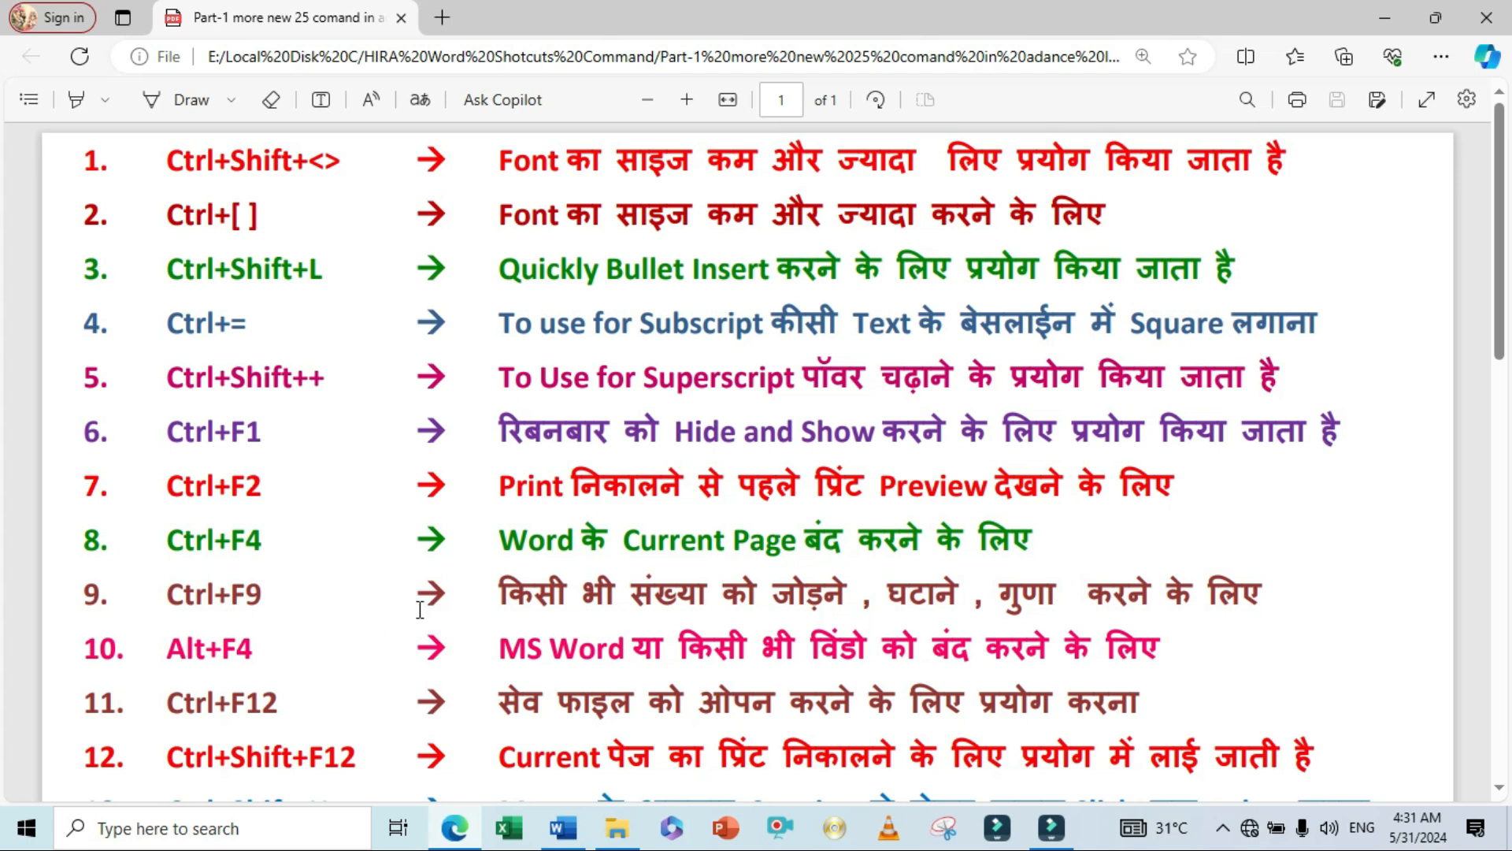
click(617, 828)
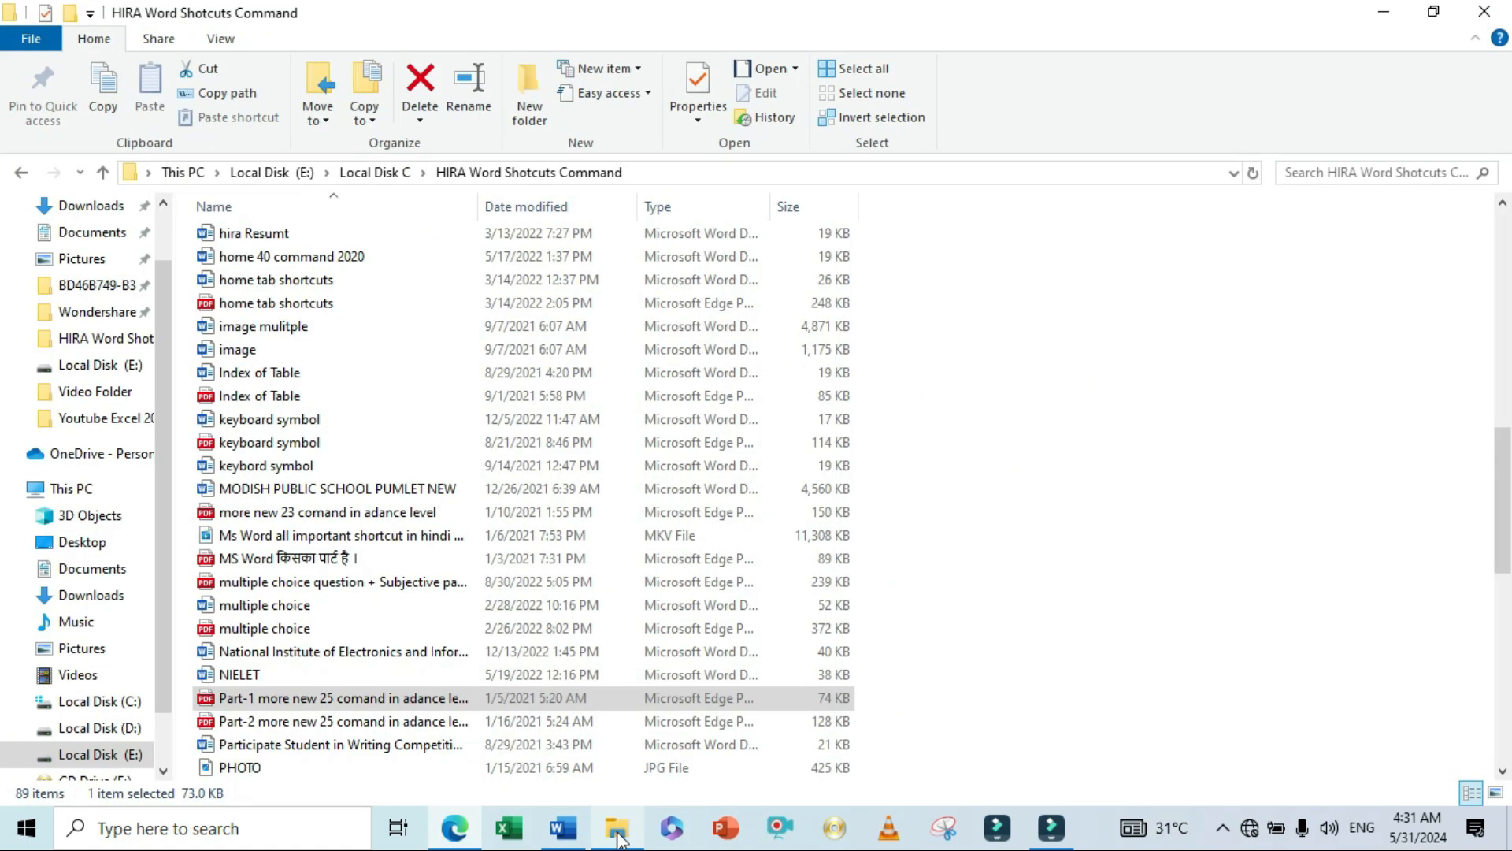
click(1069, 345)
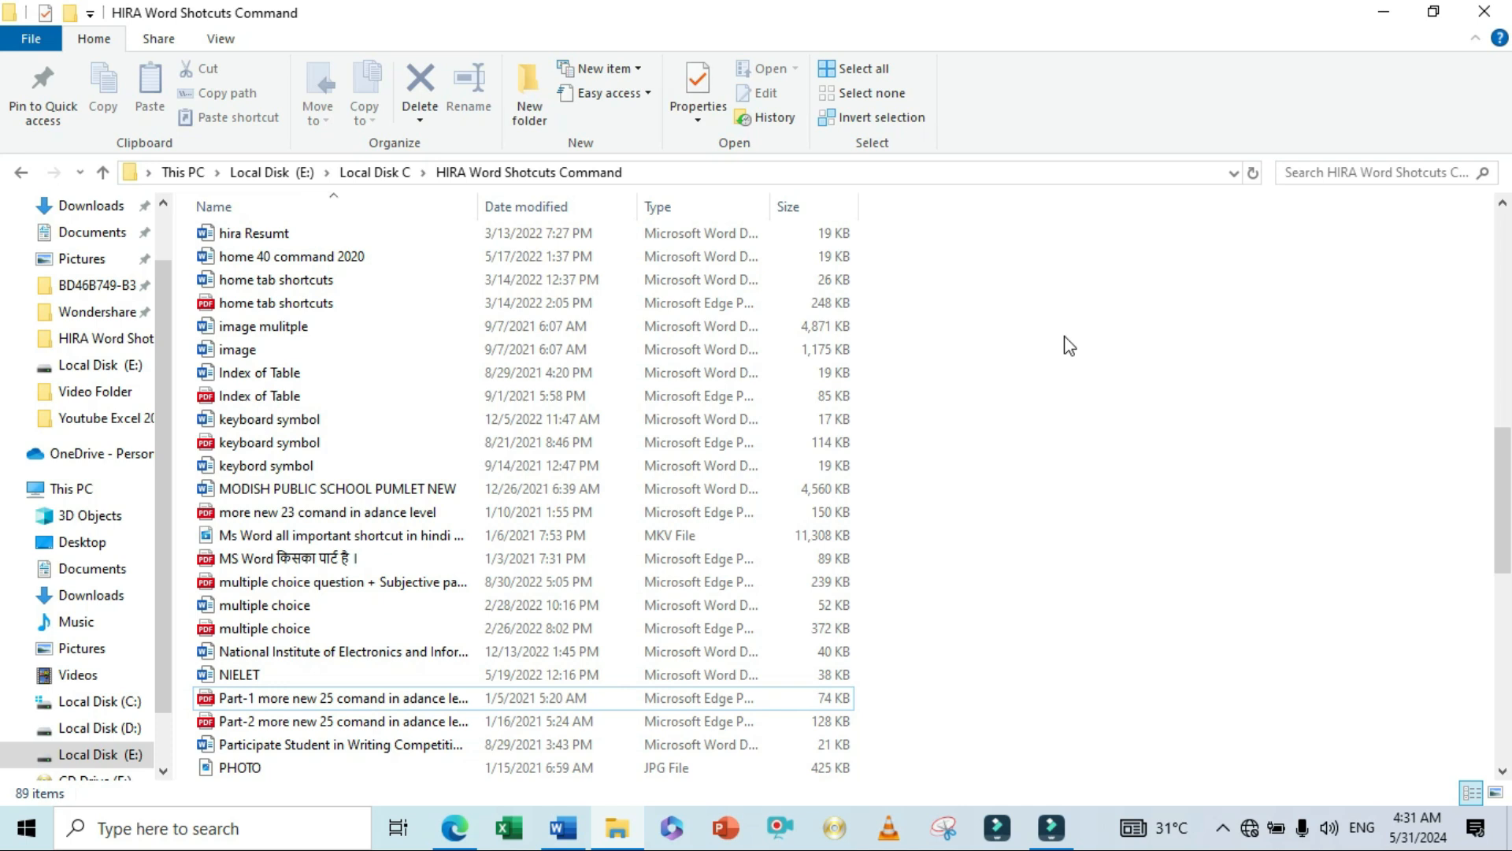
key(alt+Tab)
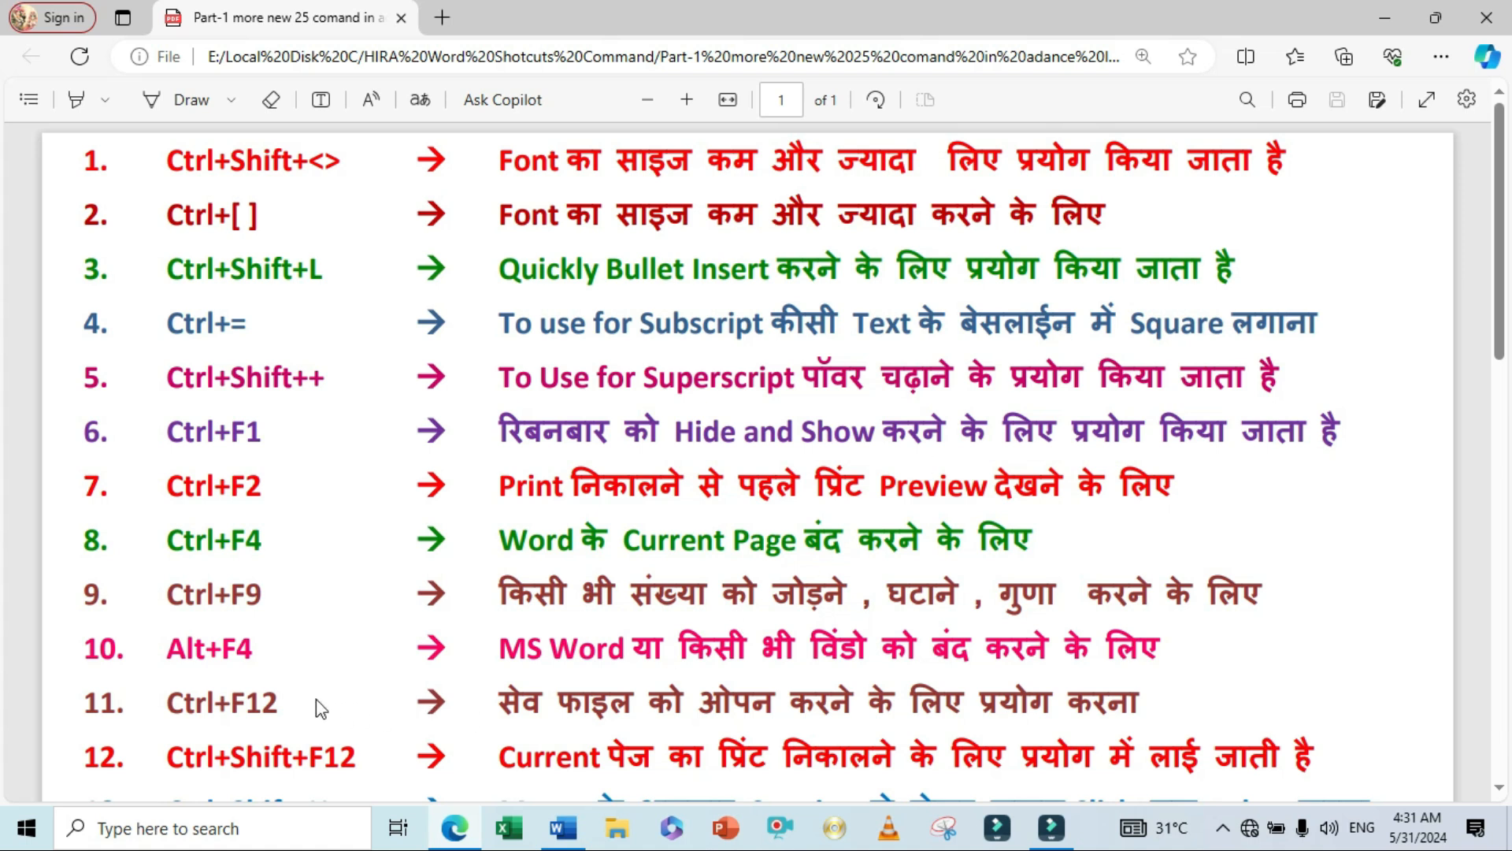
- Return to Word, open the saved Ctrl document from the Desktop and close it again
key(alt+Tab)
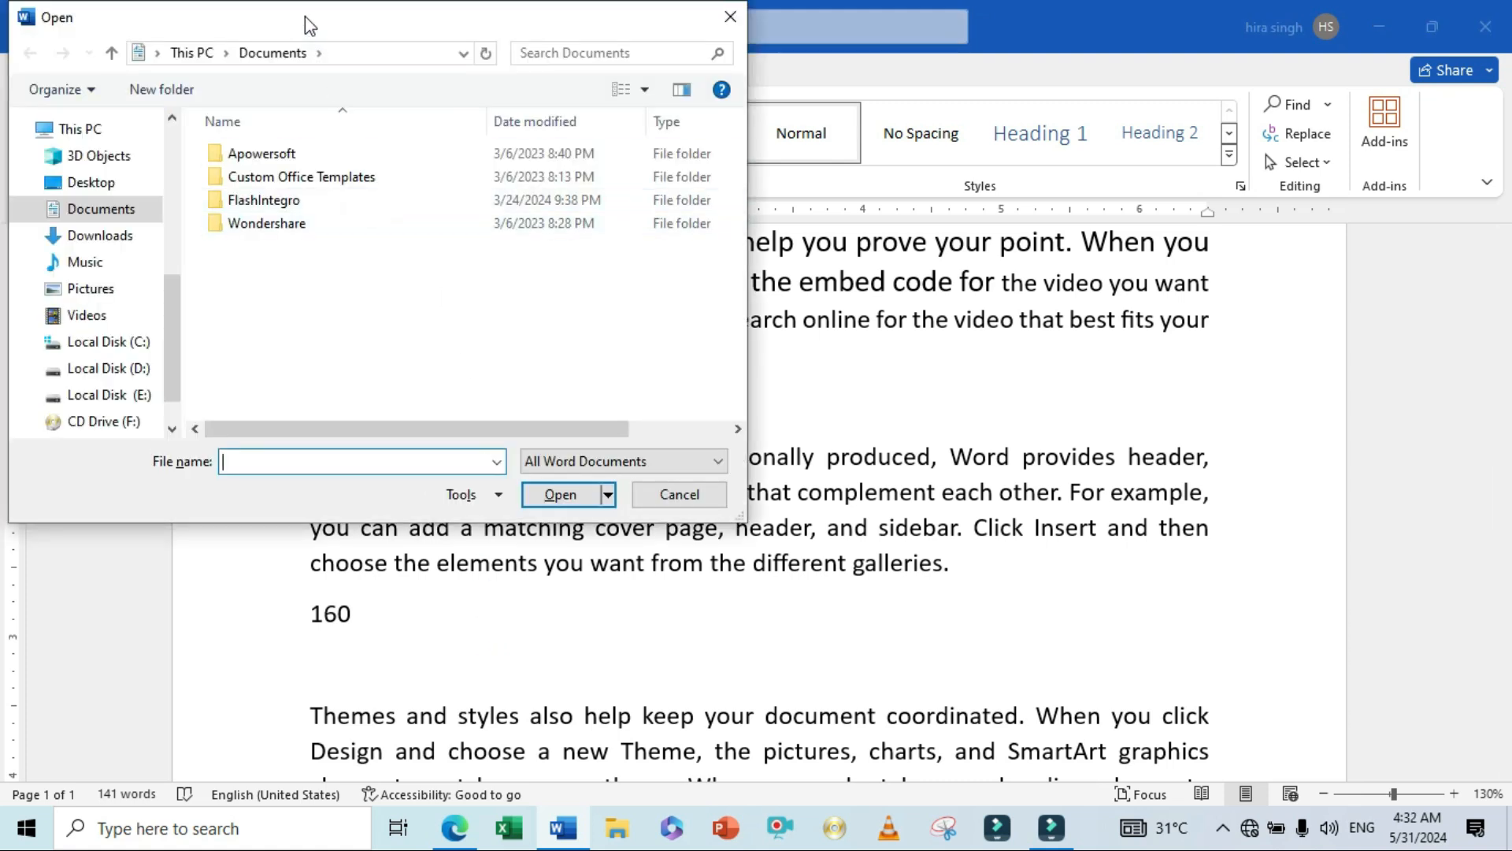
drag(305, 16, 427, 72)
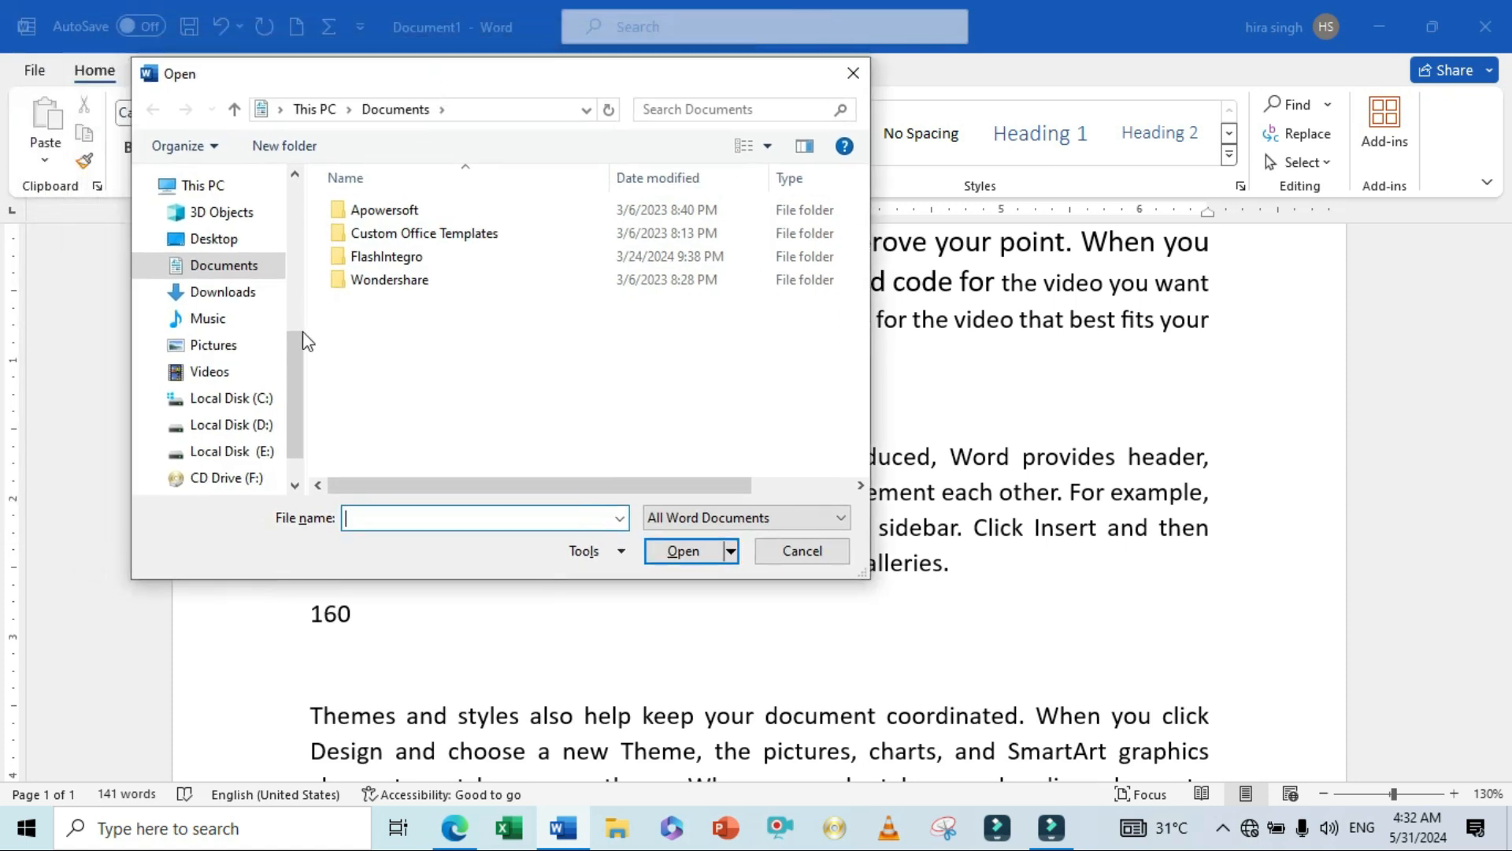
mouse_move(298, 340)
mouse_down()
mouse_move(289, 229)
mouse_move(296, 362)
mouse_up()
drag(296, 377, 291, 196)
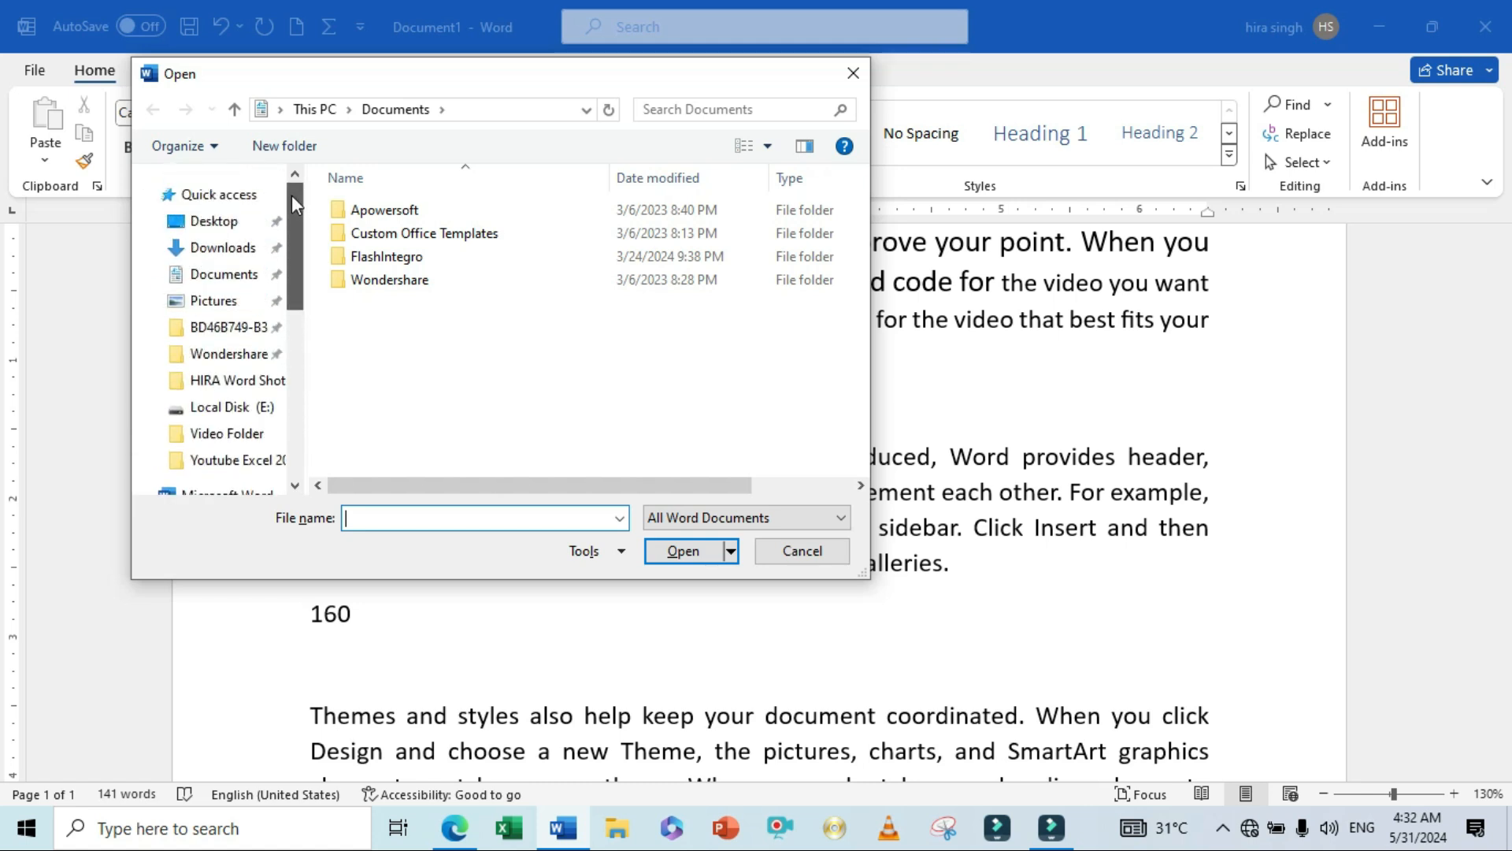
click(236, 226)
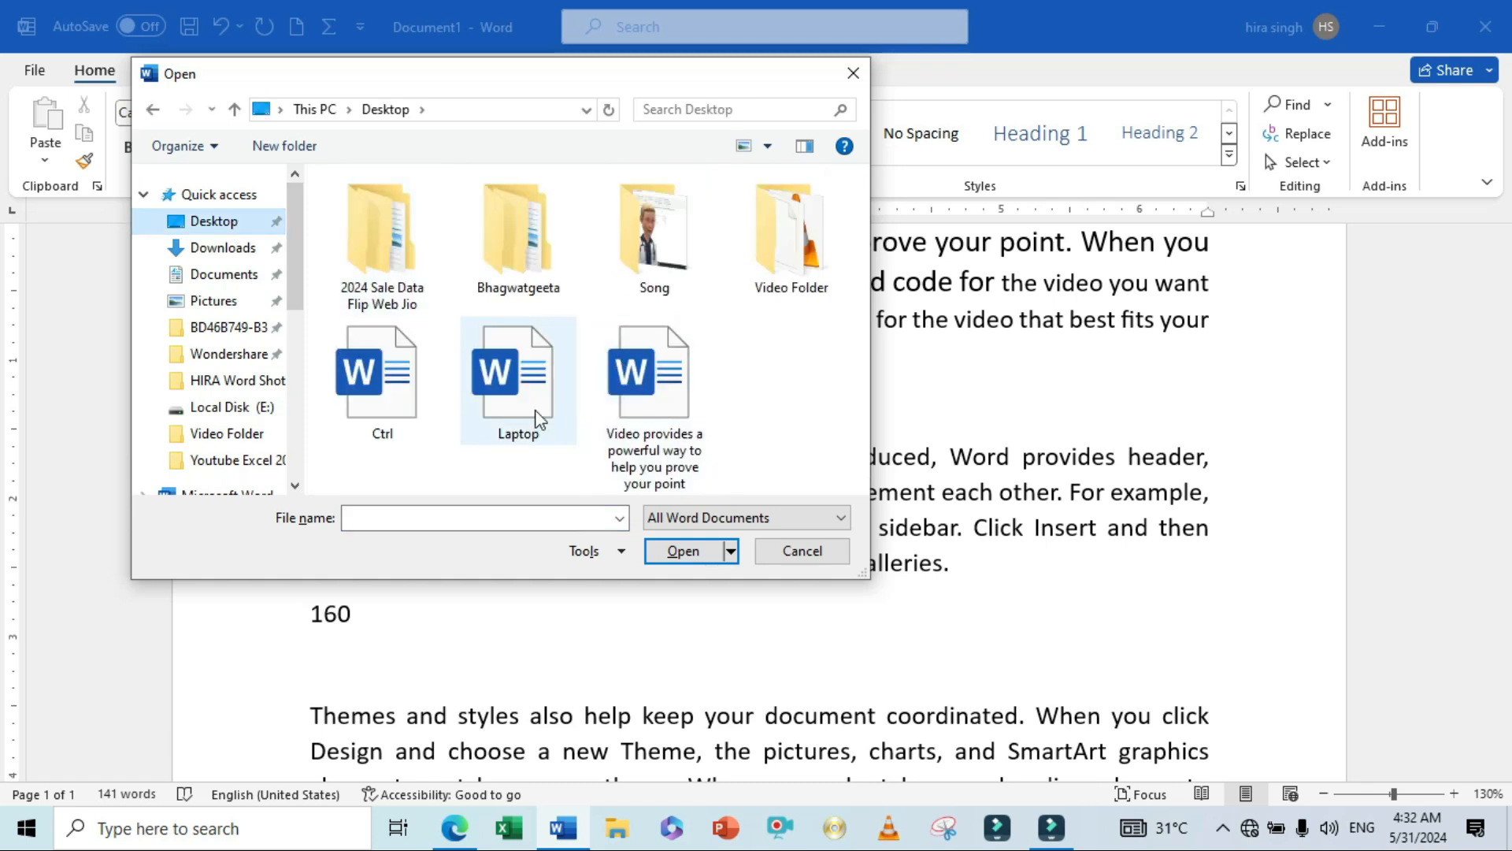
click(385, 389)
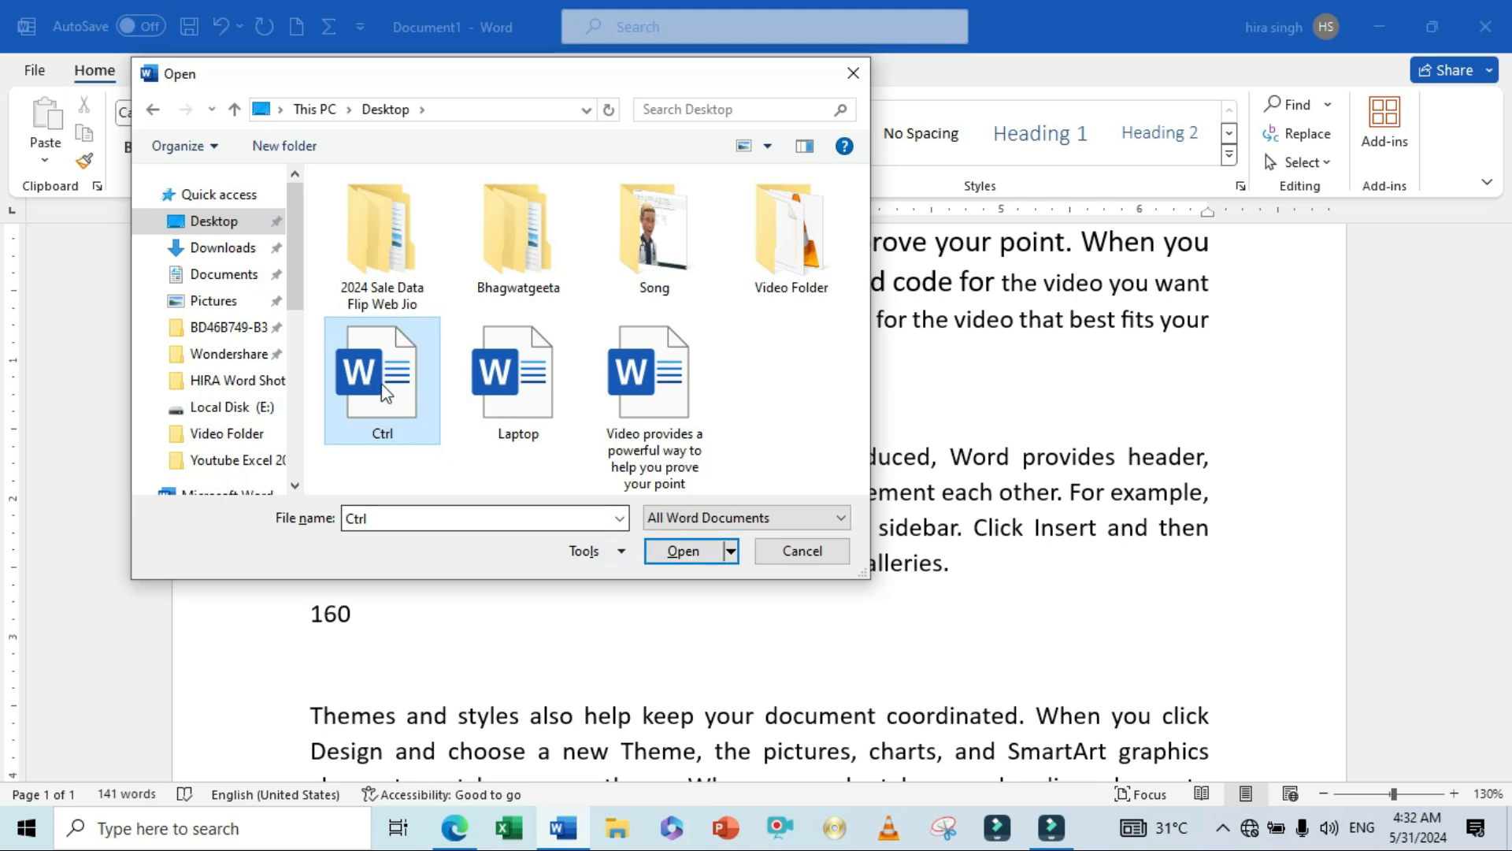
click(679, 552)
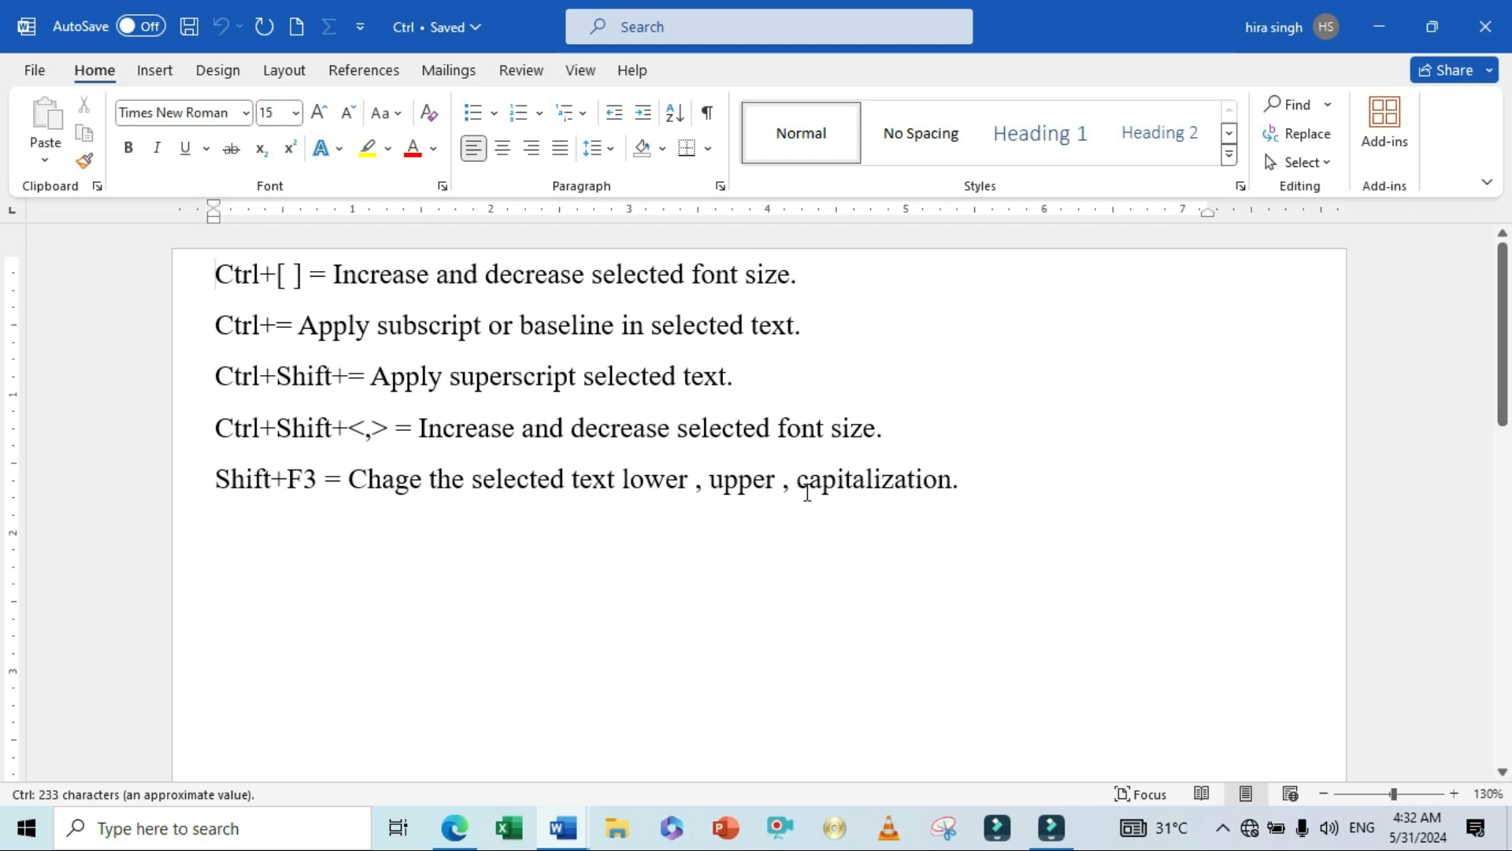
click(1485, 26)
- Check the shortcut list PDF, return to Word, and open the document's print preview and close it again
key(alt+Tab)
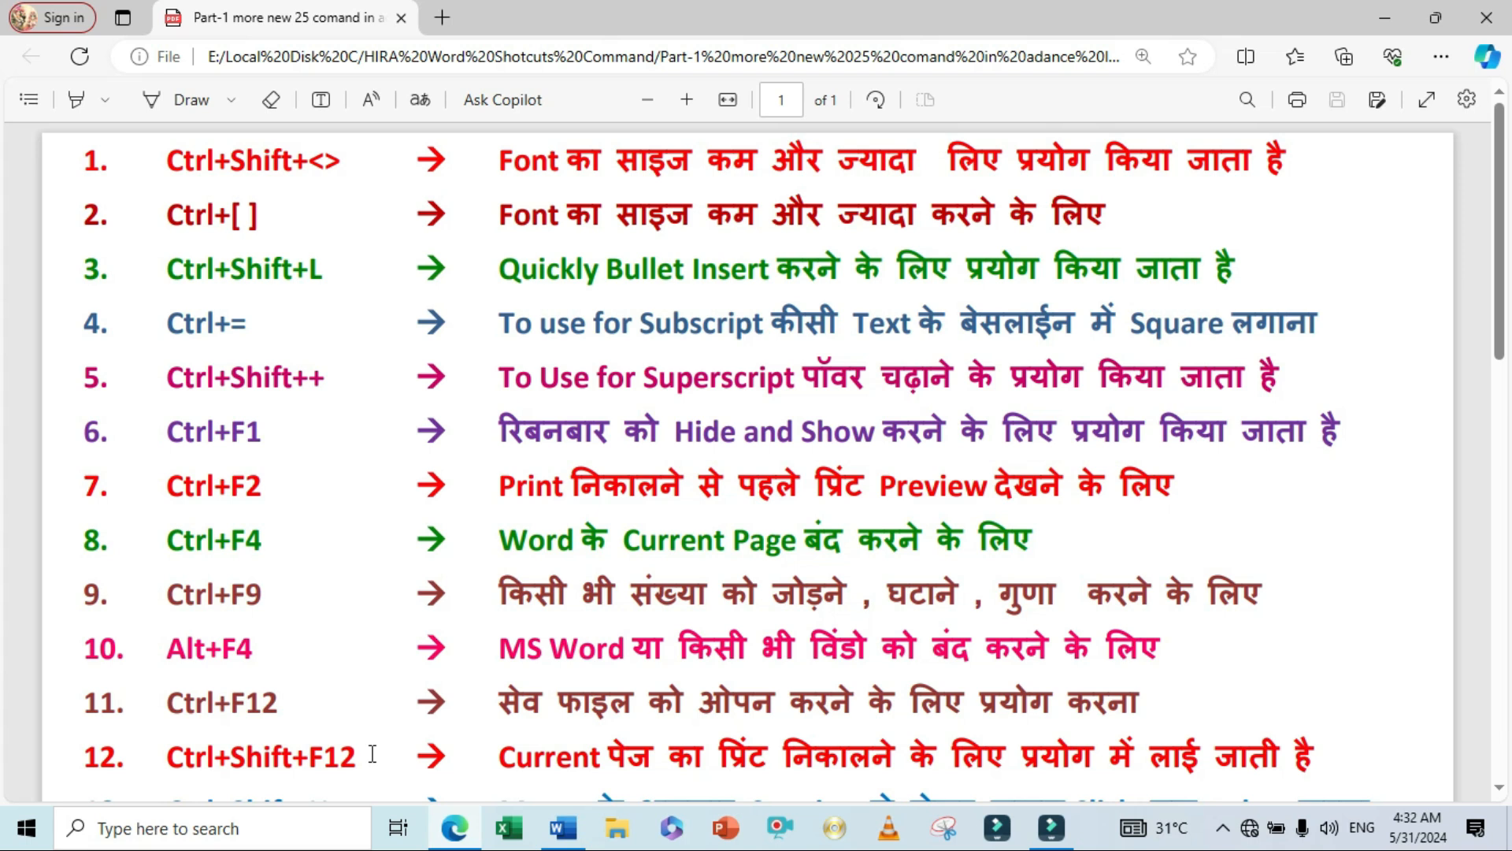
key(alt+Tab)
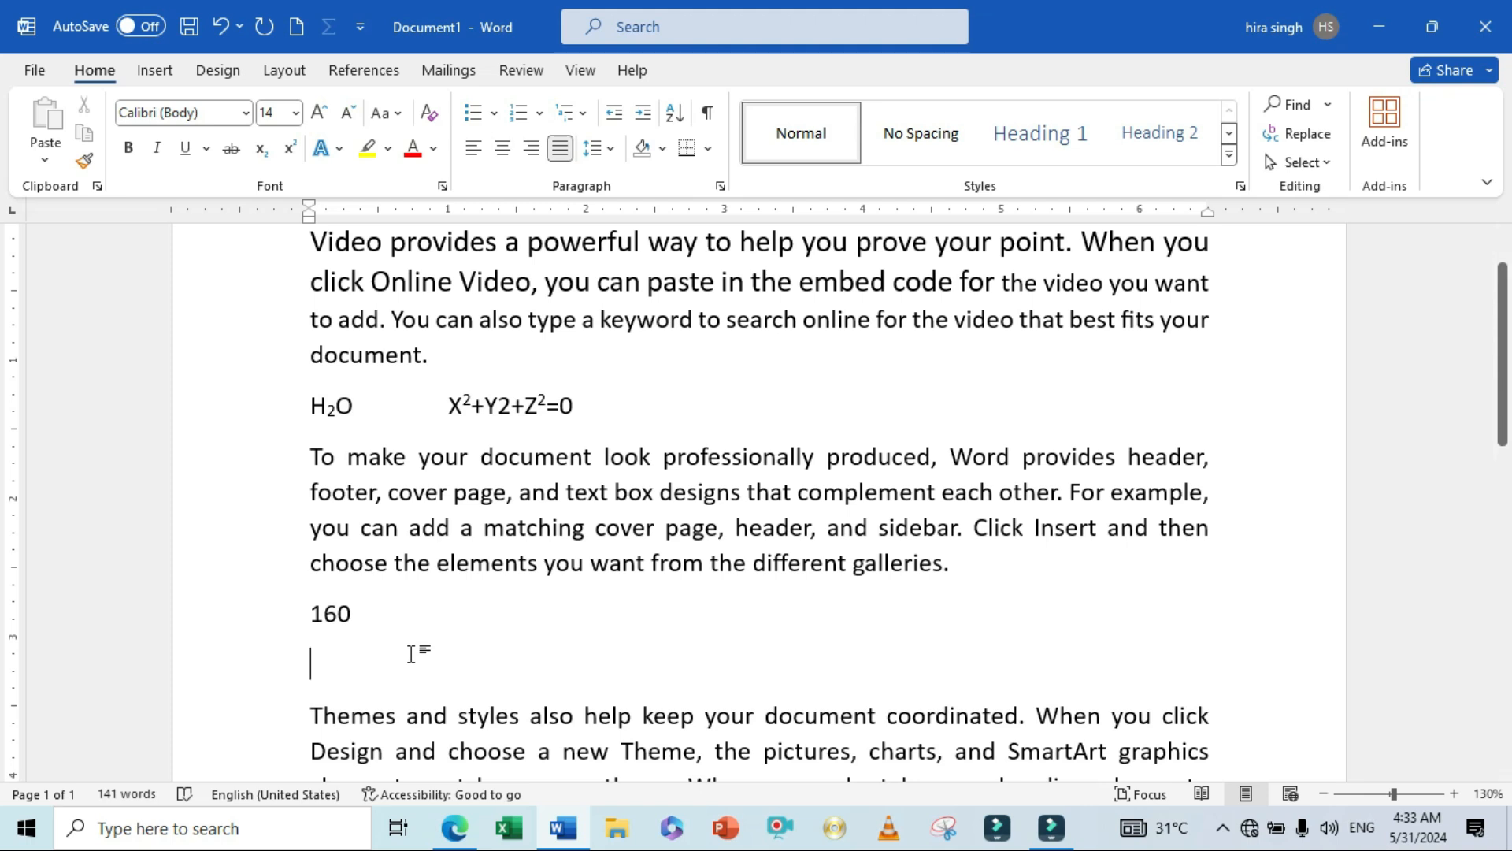
key(ctrl+p)
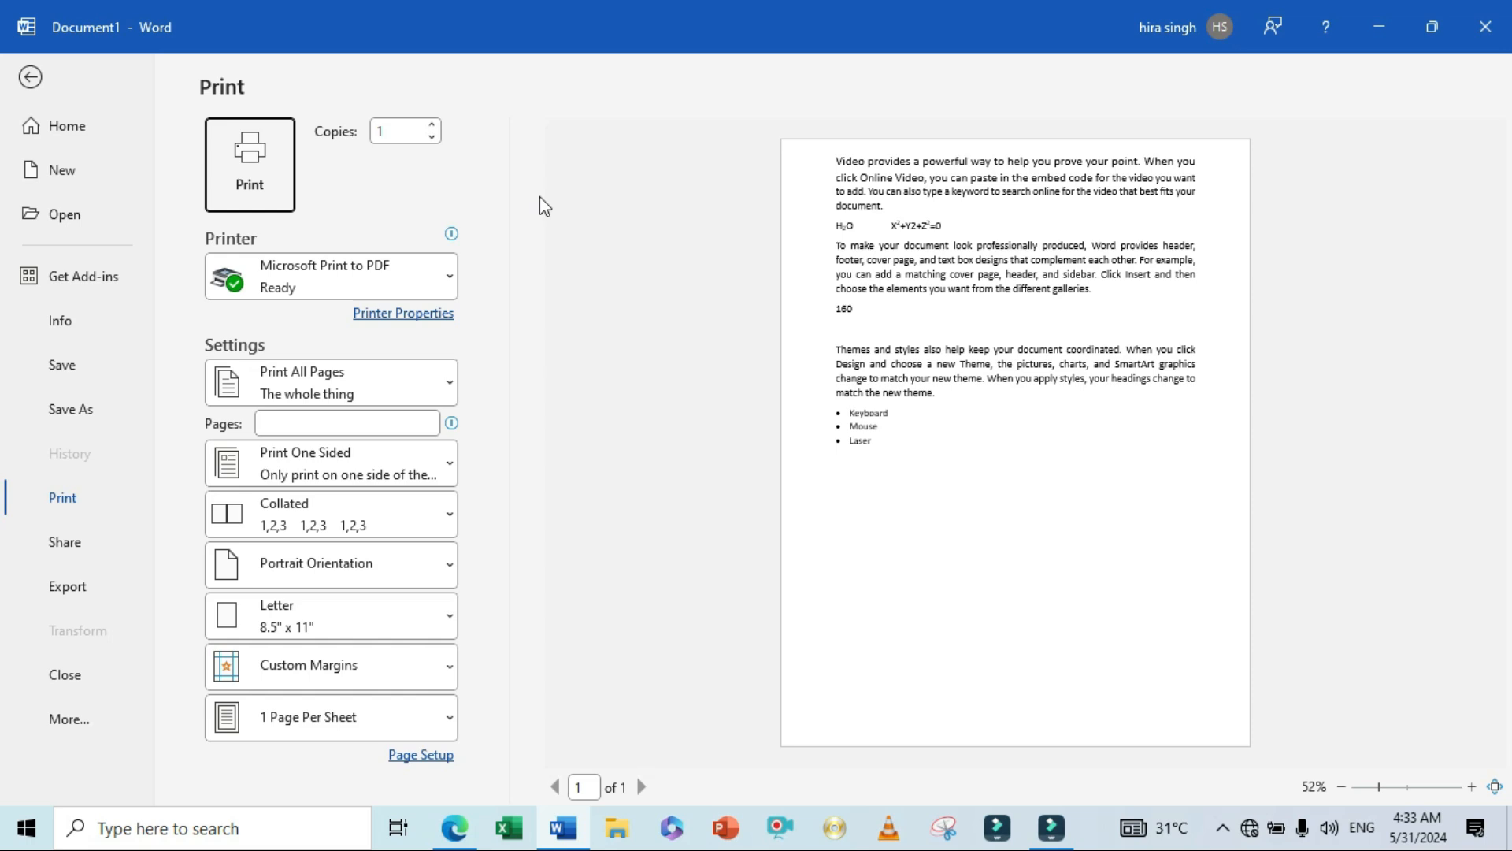
key(Escape)
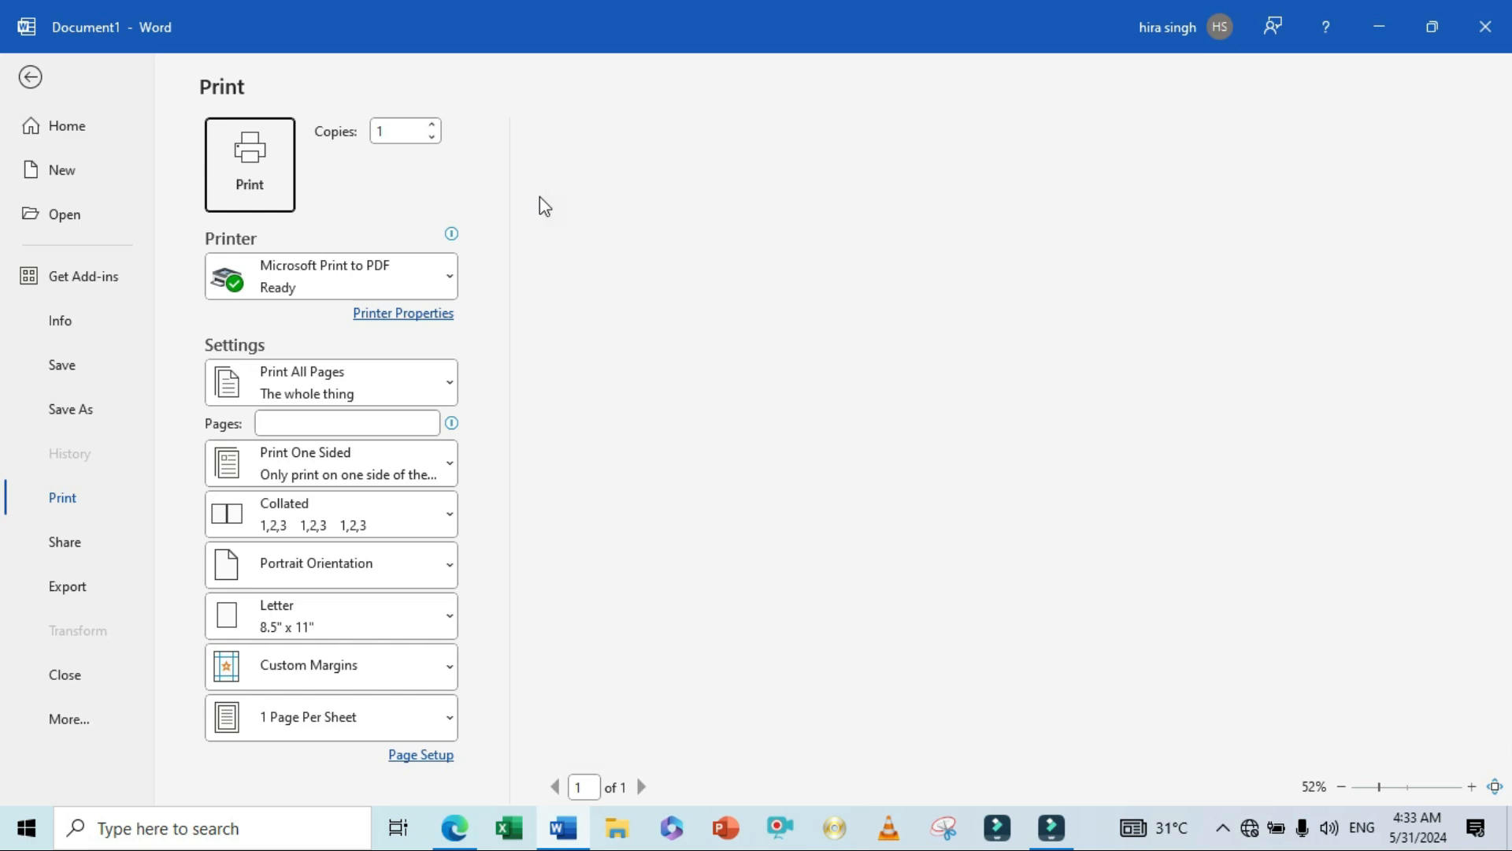
- Switch to the shortcut list PDF and examine its remaining entries through number 21
key(alt+Tab)
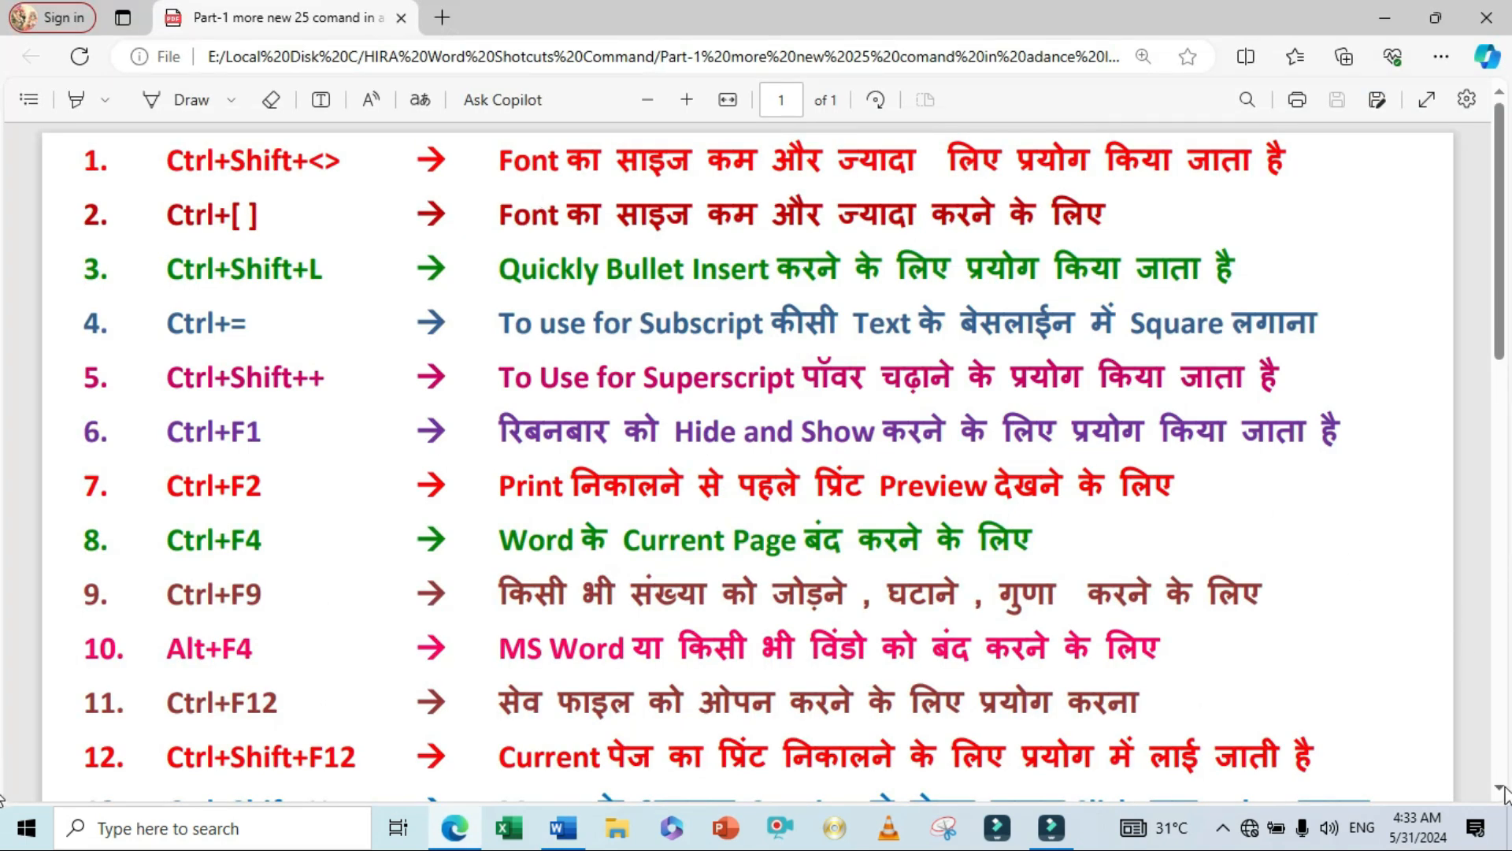
scroll(1499, 795, down, 3)
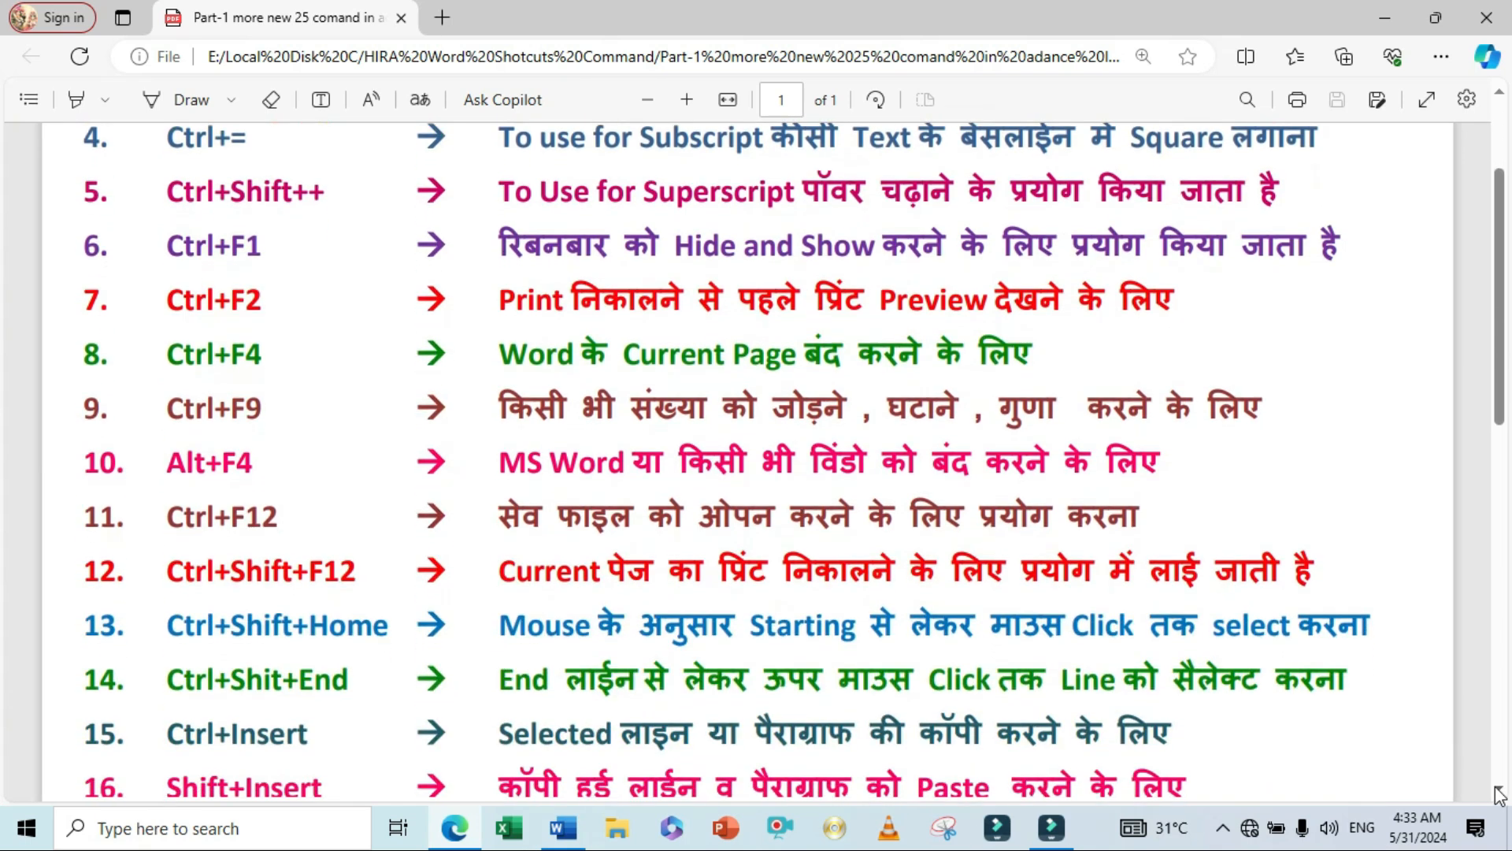
scroll(1499, 796, down, 4)
scroll(1499, 795, down, 3)
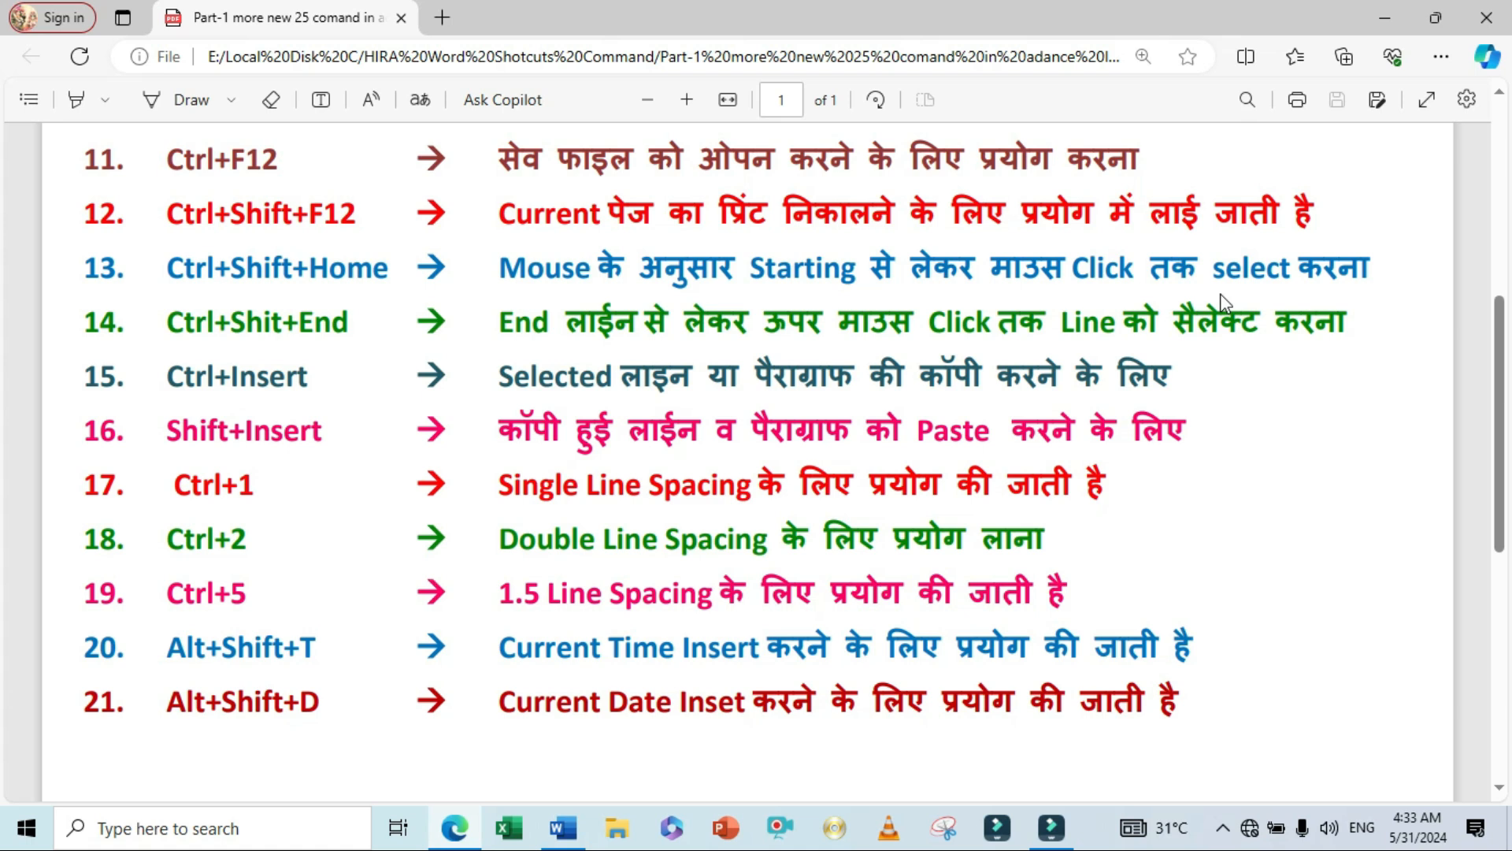
- Return to Word, select everything from before the "To make your document" paragraph back to the document start, and clear the selection
key(alt+Tab)
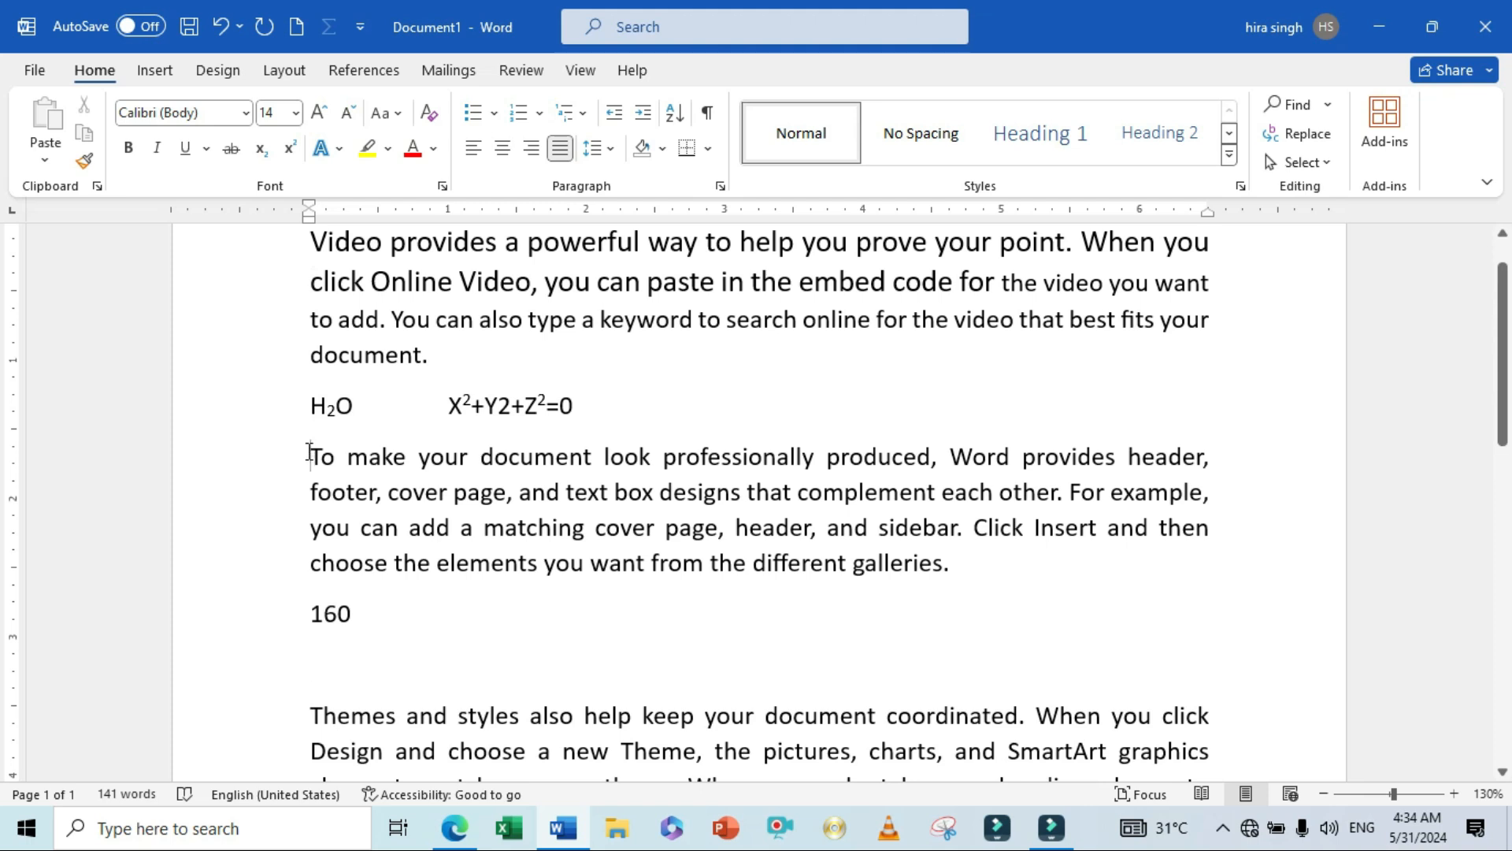
key(ctrl+shift+Up)
key(ctrl+shift+Up)
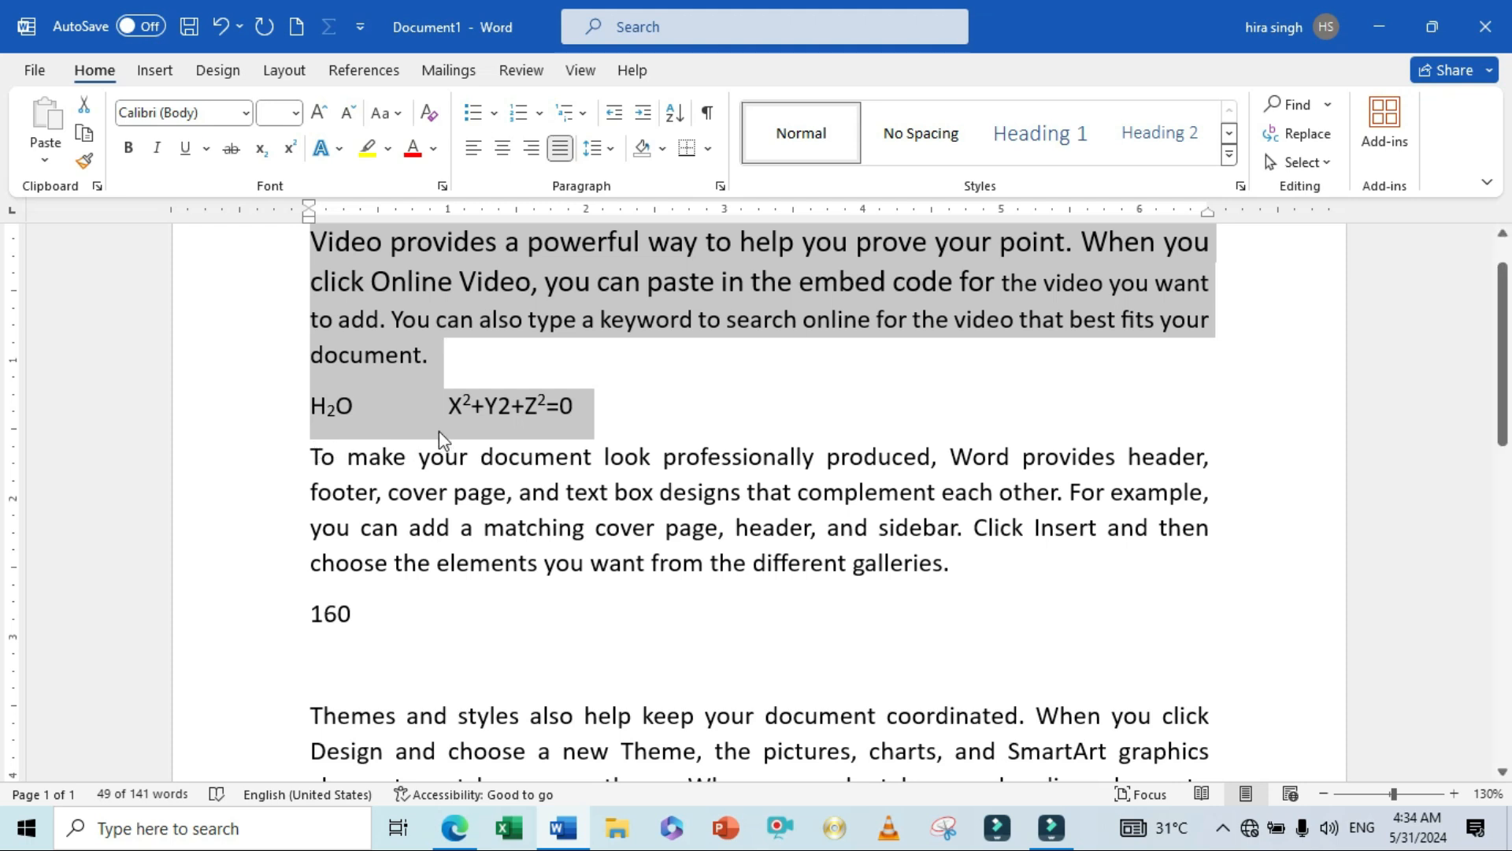
click(604, 409)
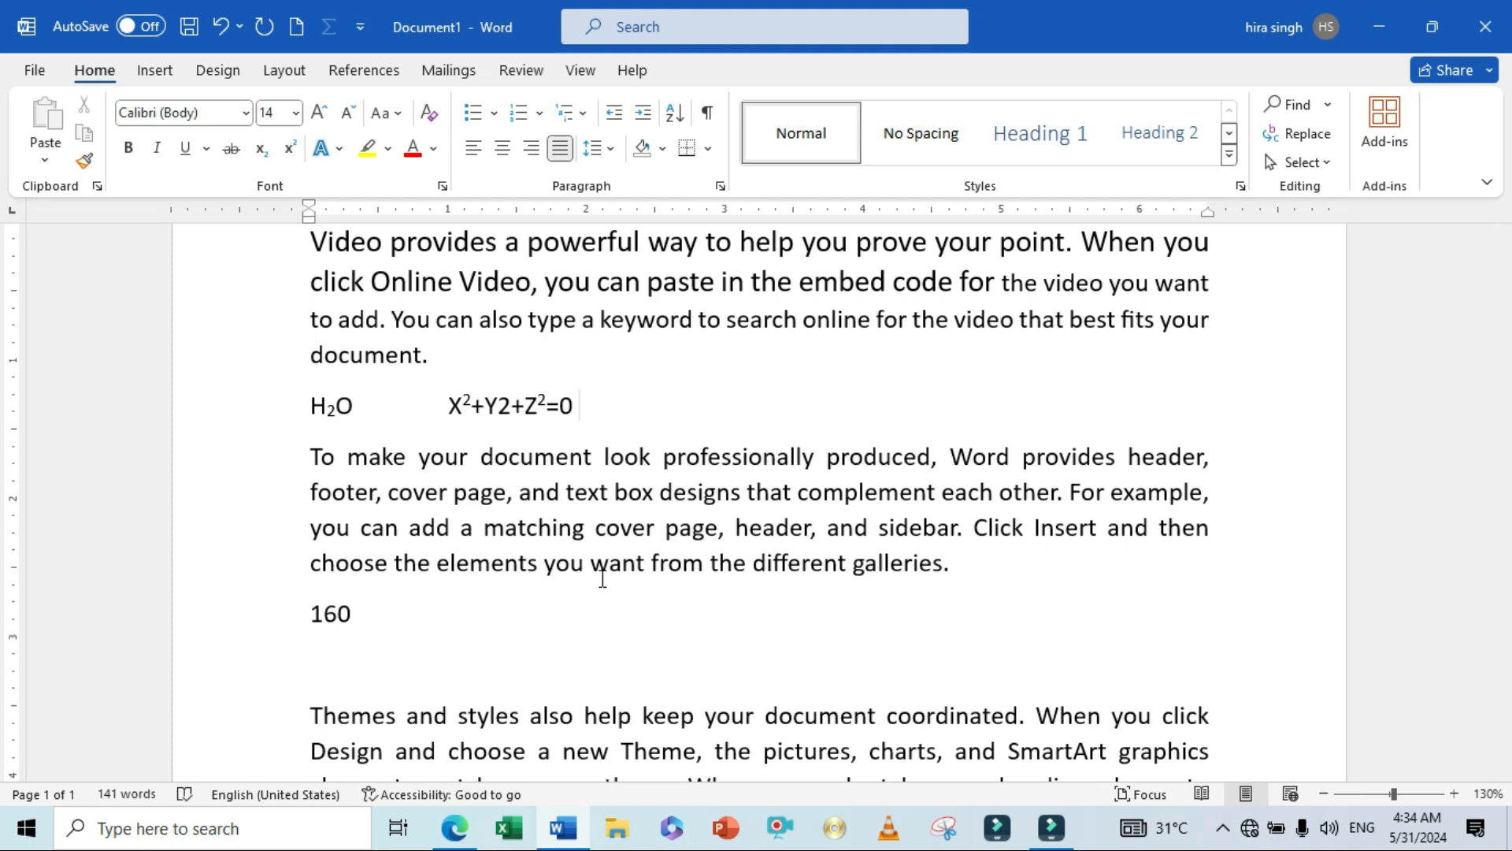
- Select everything from the end of the equation line to the document end, check the shortcut list PDF, return to Word, and clear the selection
key(ctrl+shift+End)
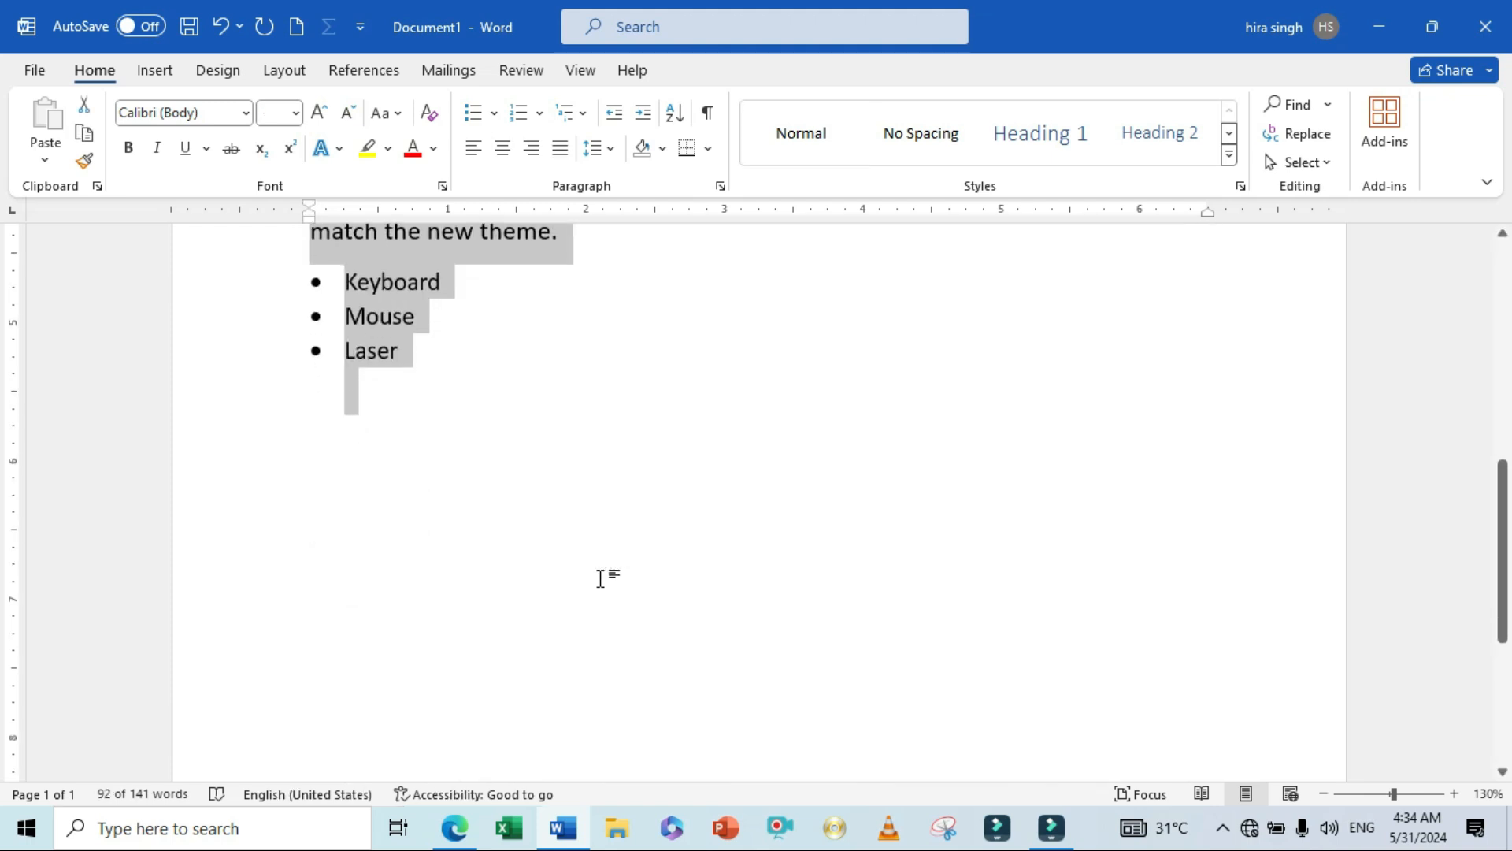
drag(1502, 508, 1505, 306)
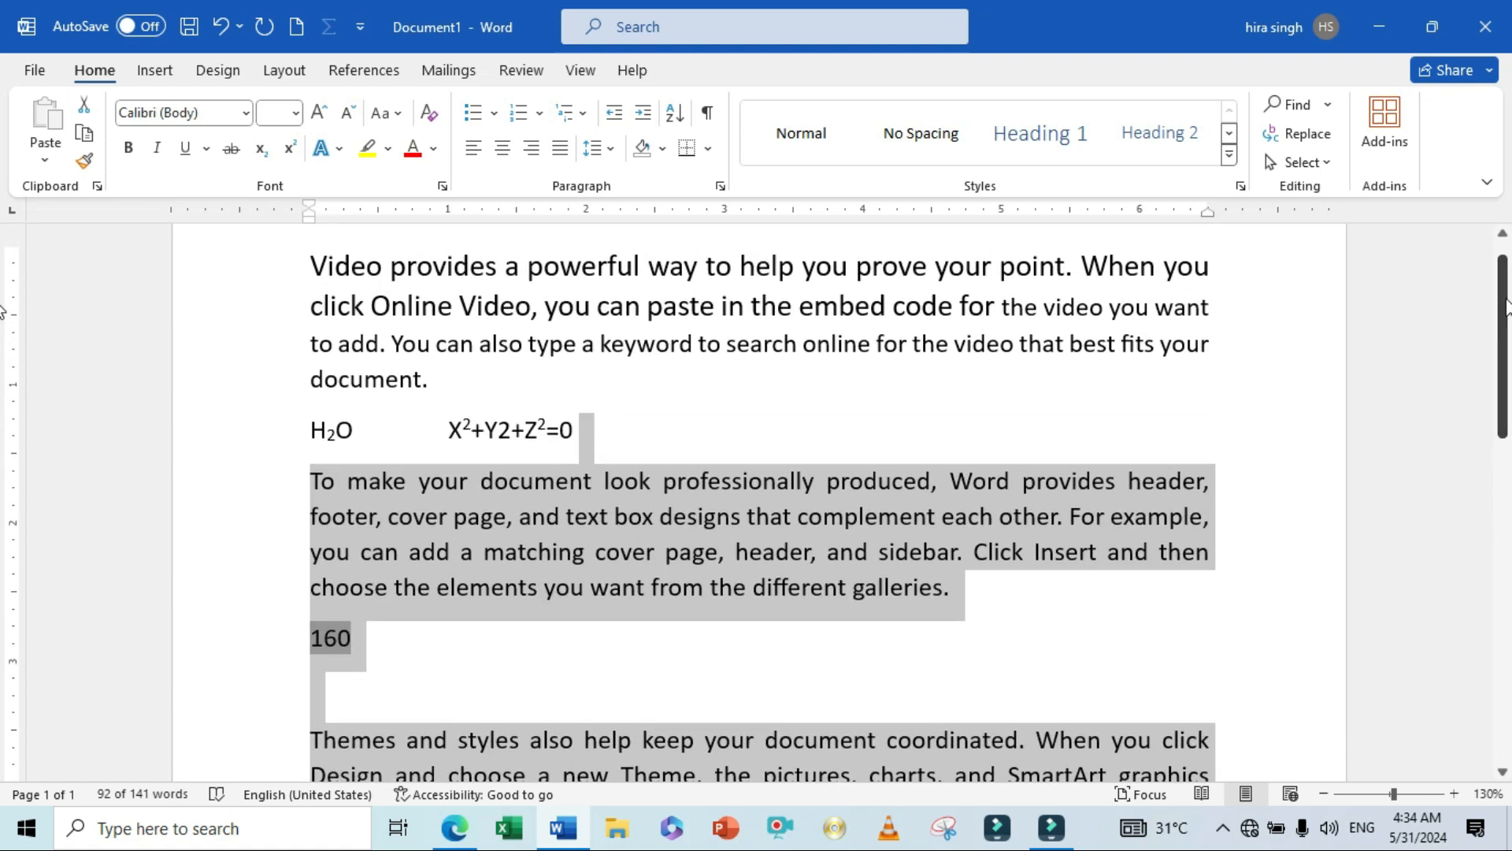
key(alt+Tab)
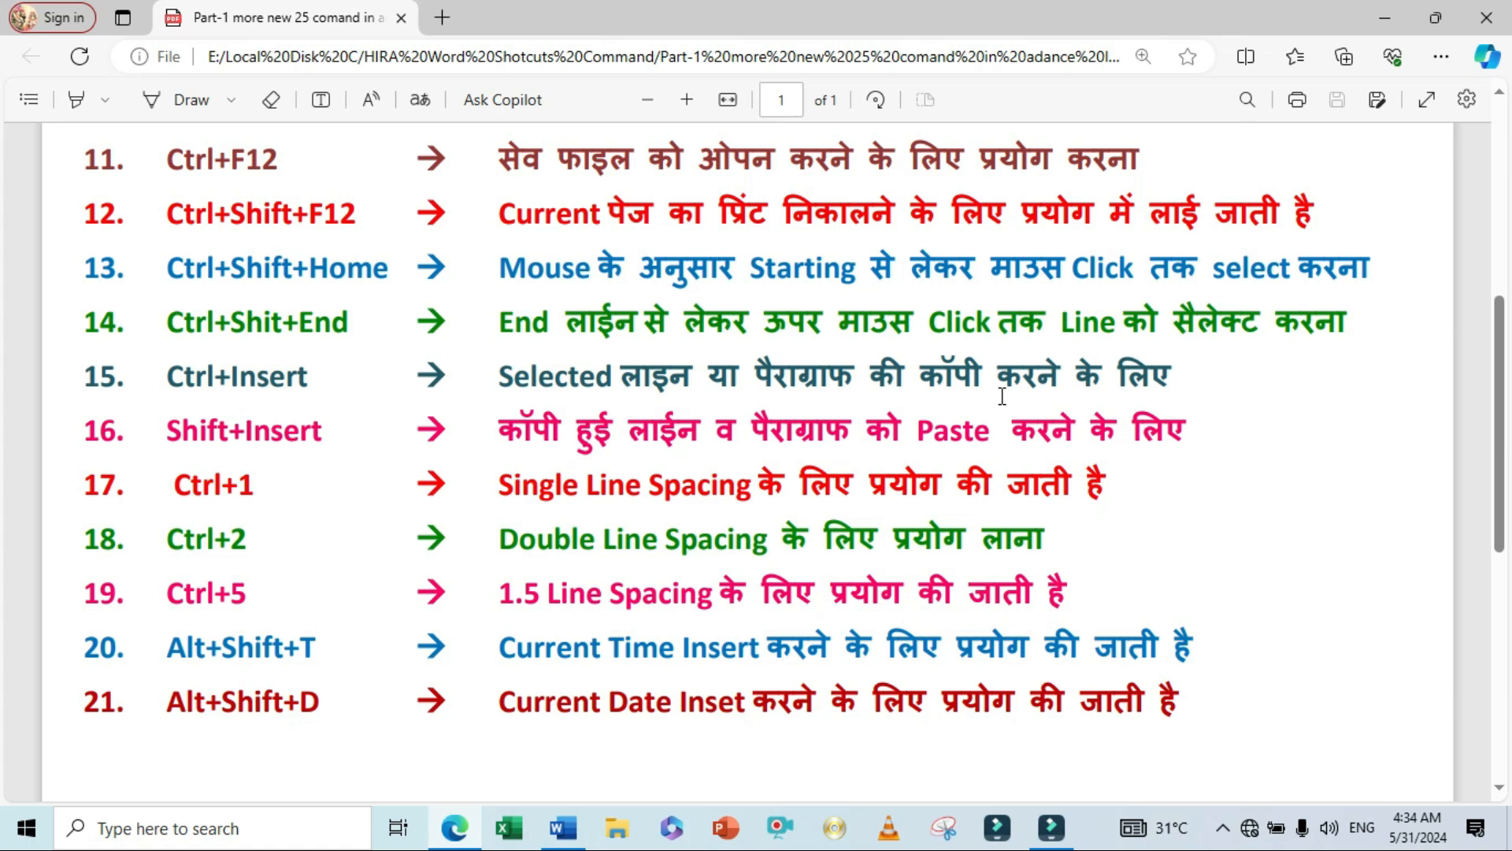
key(alt+Tab)
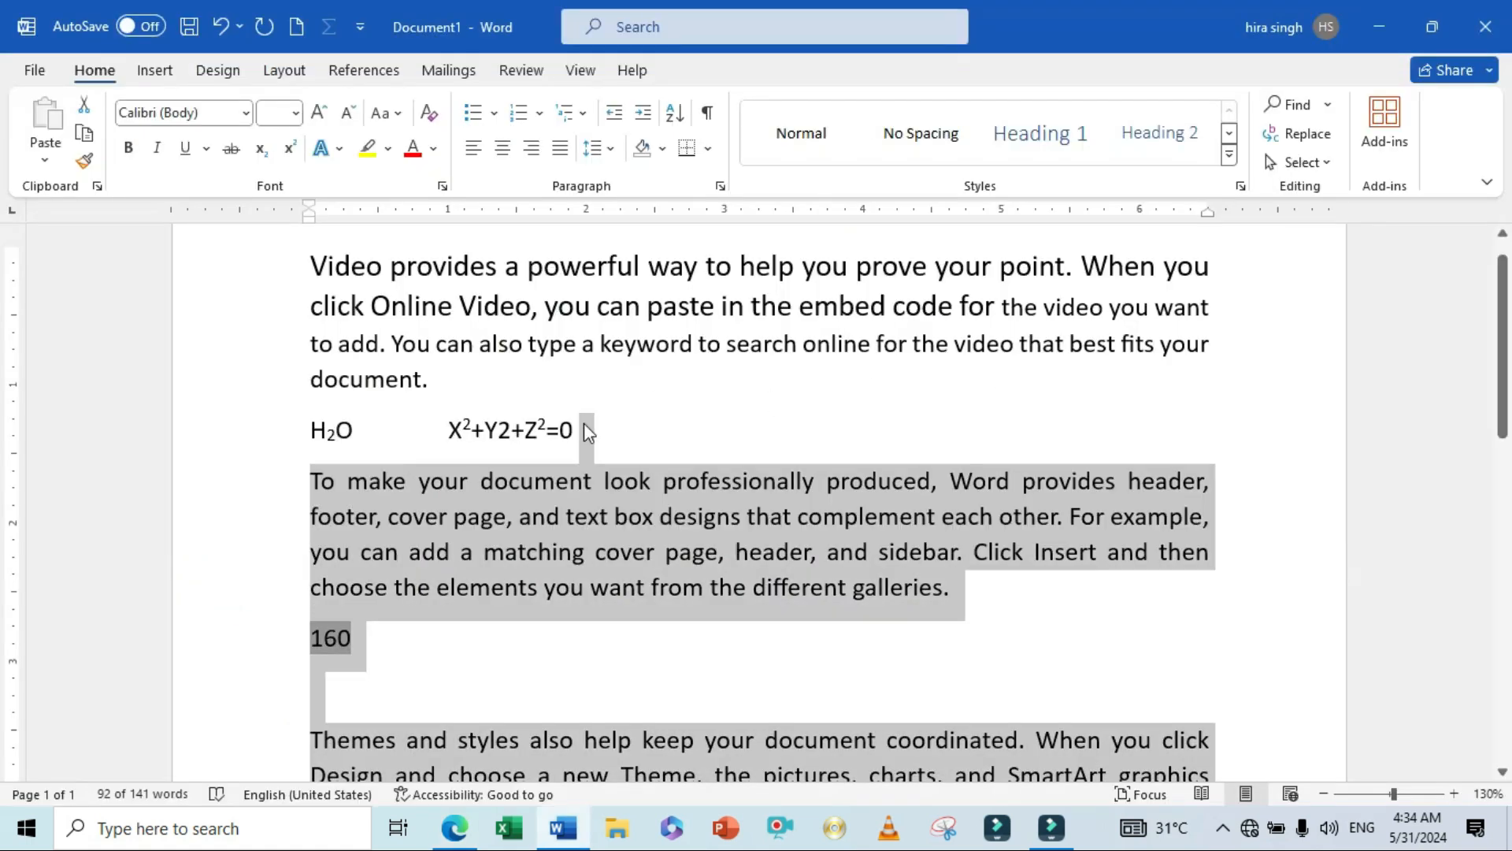
click(654, 411)
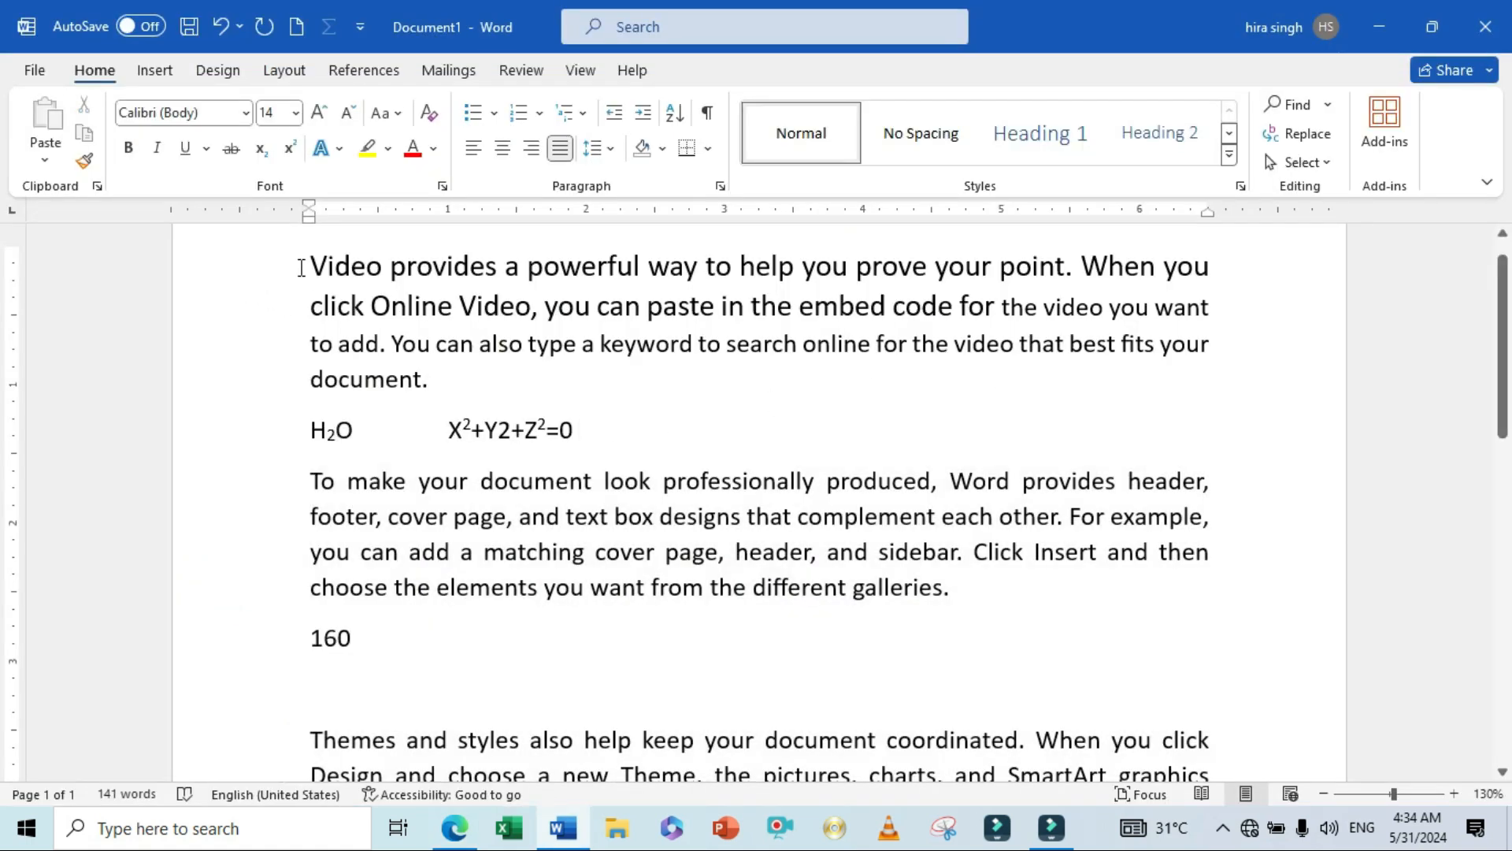
- Copy the opening text from "Video provides" through "paste in" and paste it three times in a new paragraph below the first one
drag(303, 268, 745, 314)
key(ctrl+c)
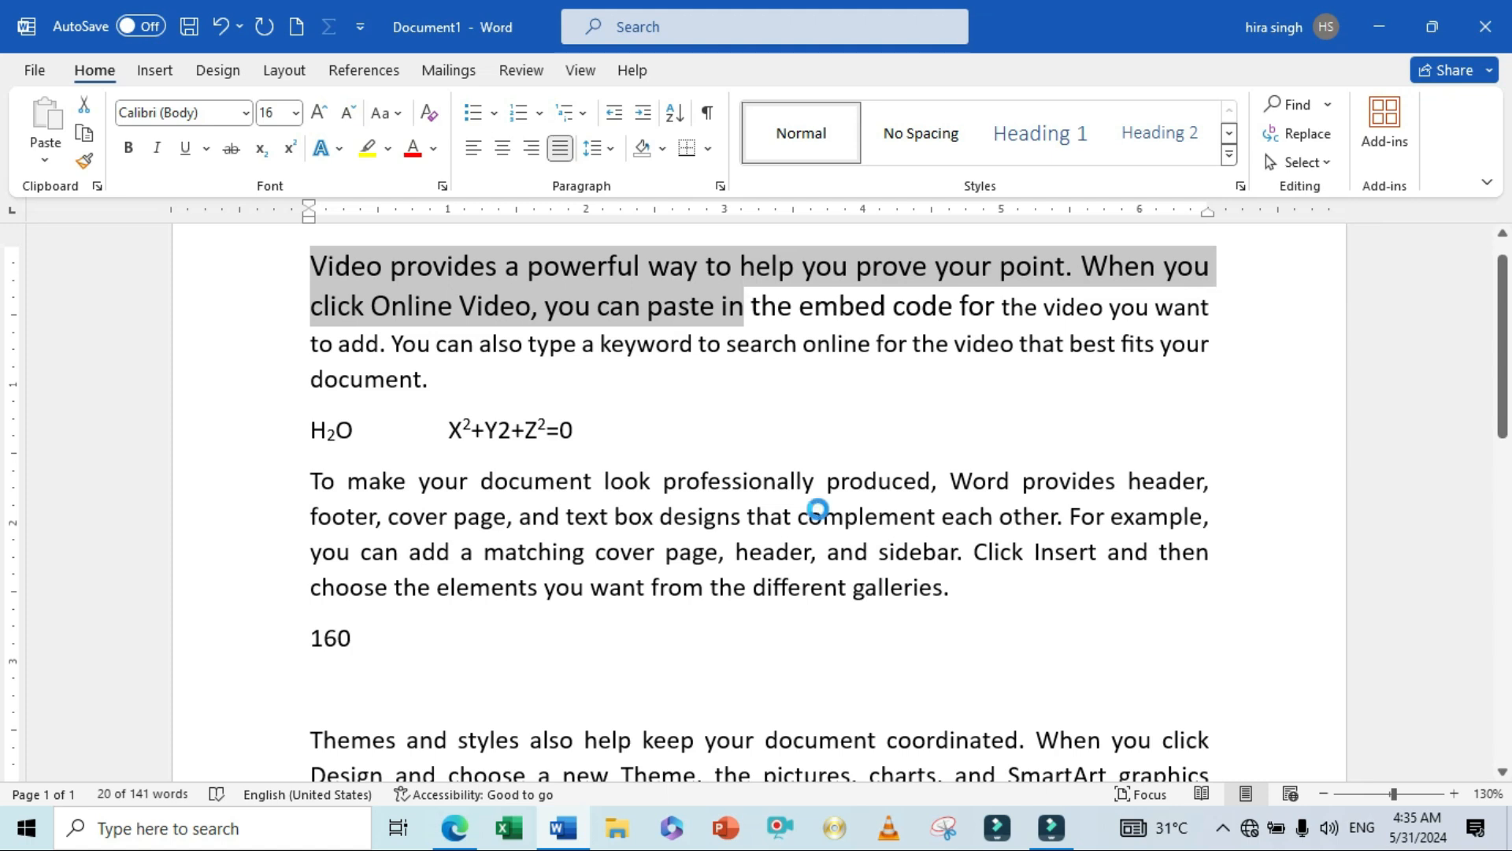
click(561, 391)
key(Return)
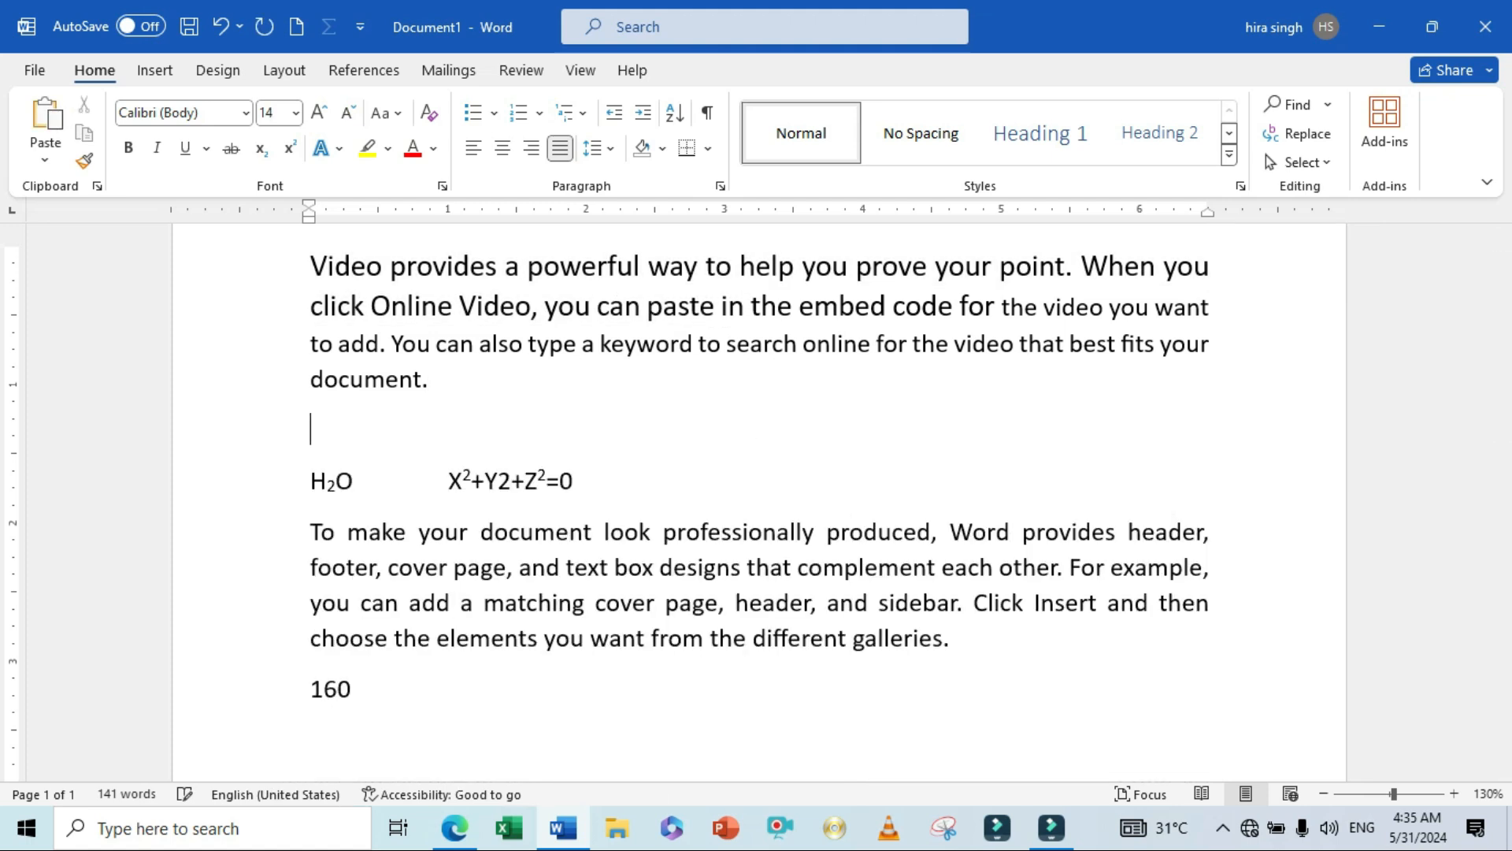
key(alt+Tab)
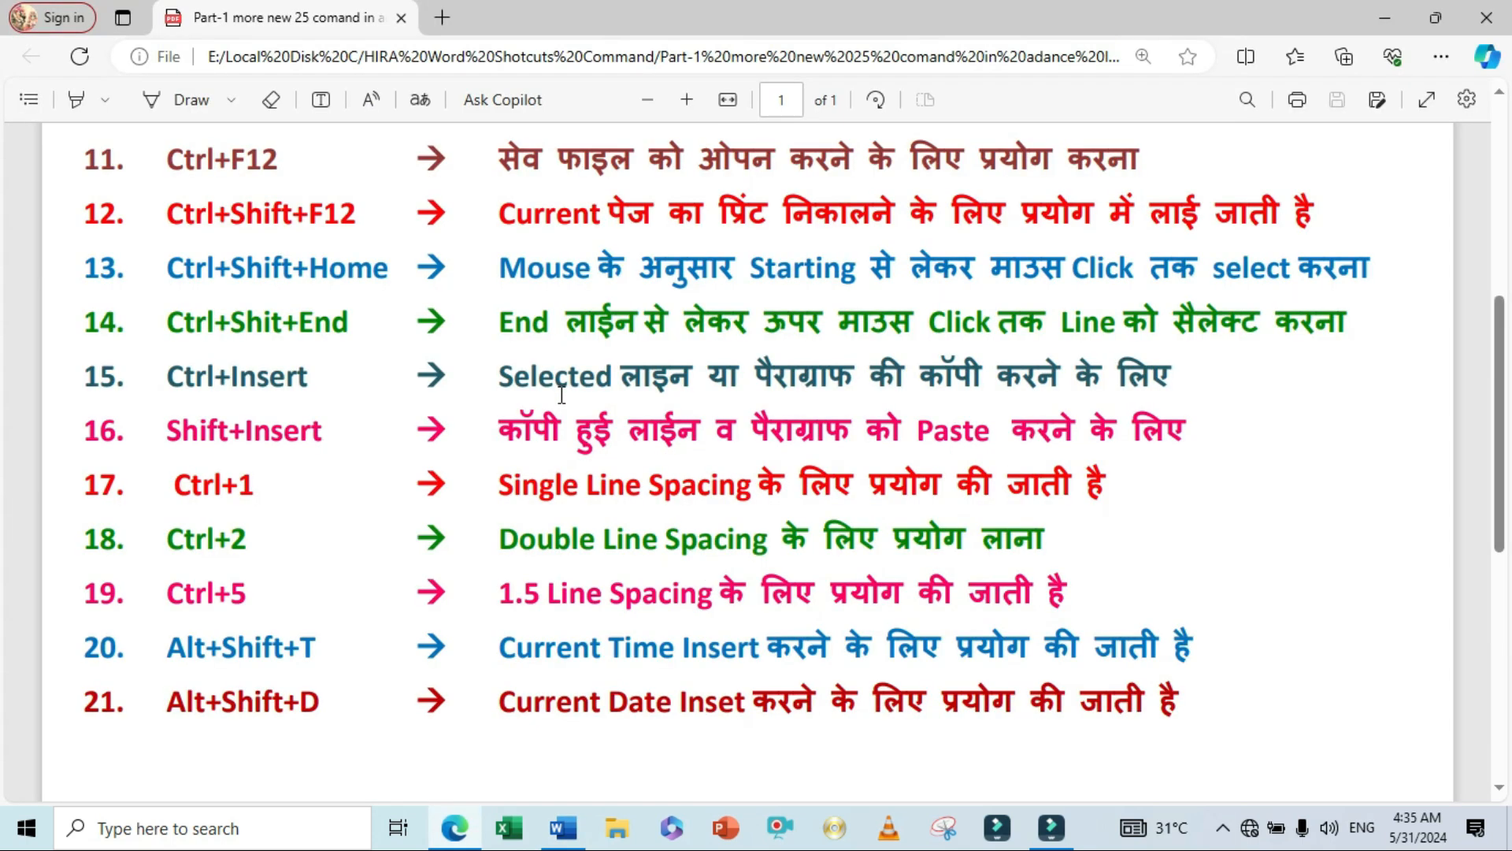
key(alt+Tab)
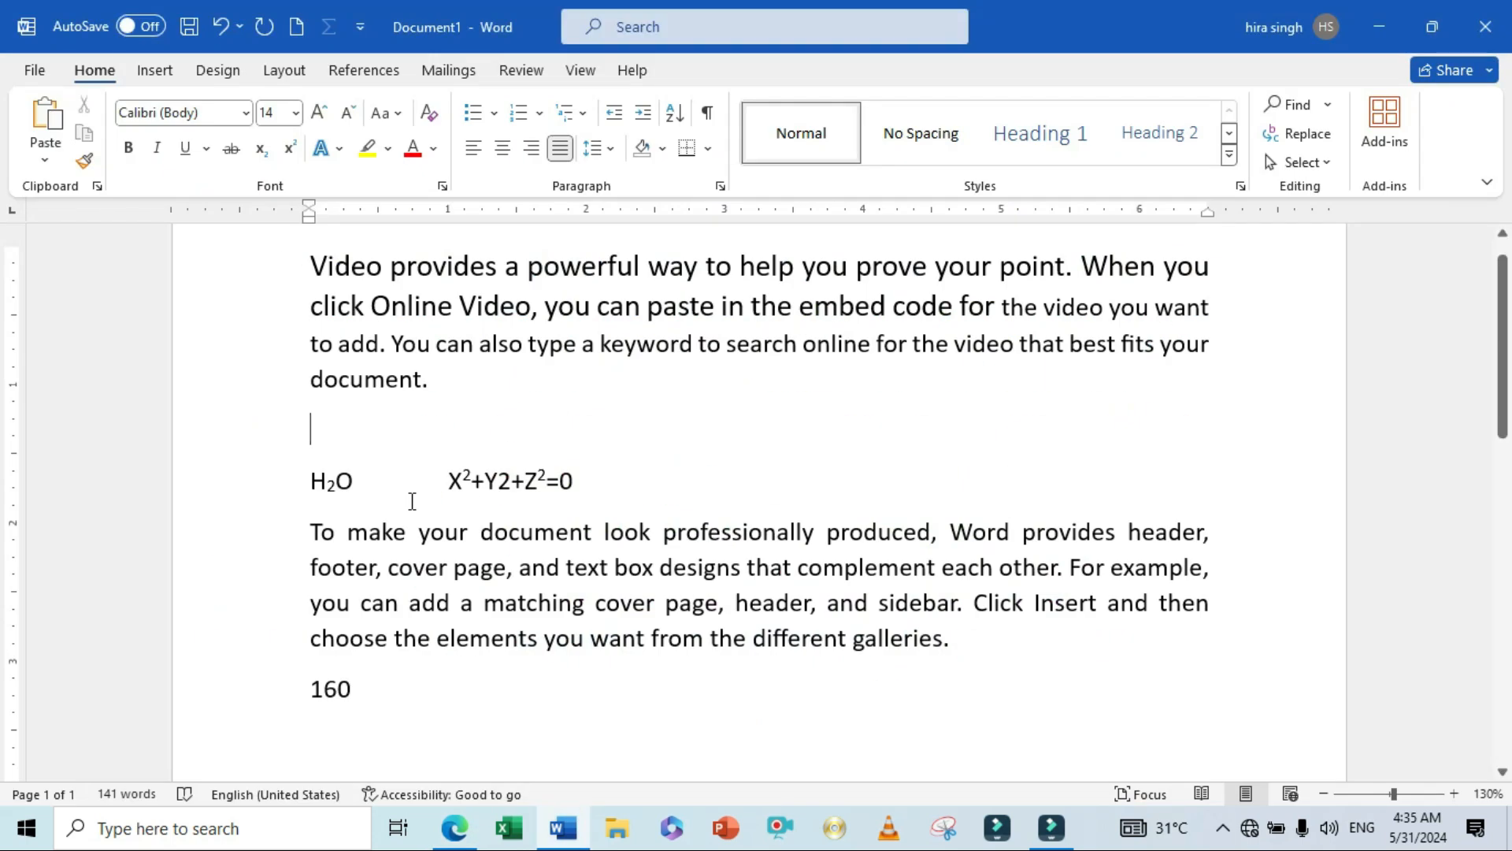
key(ctrl+v)
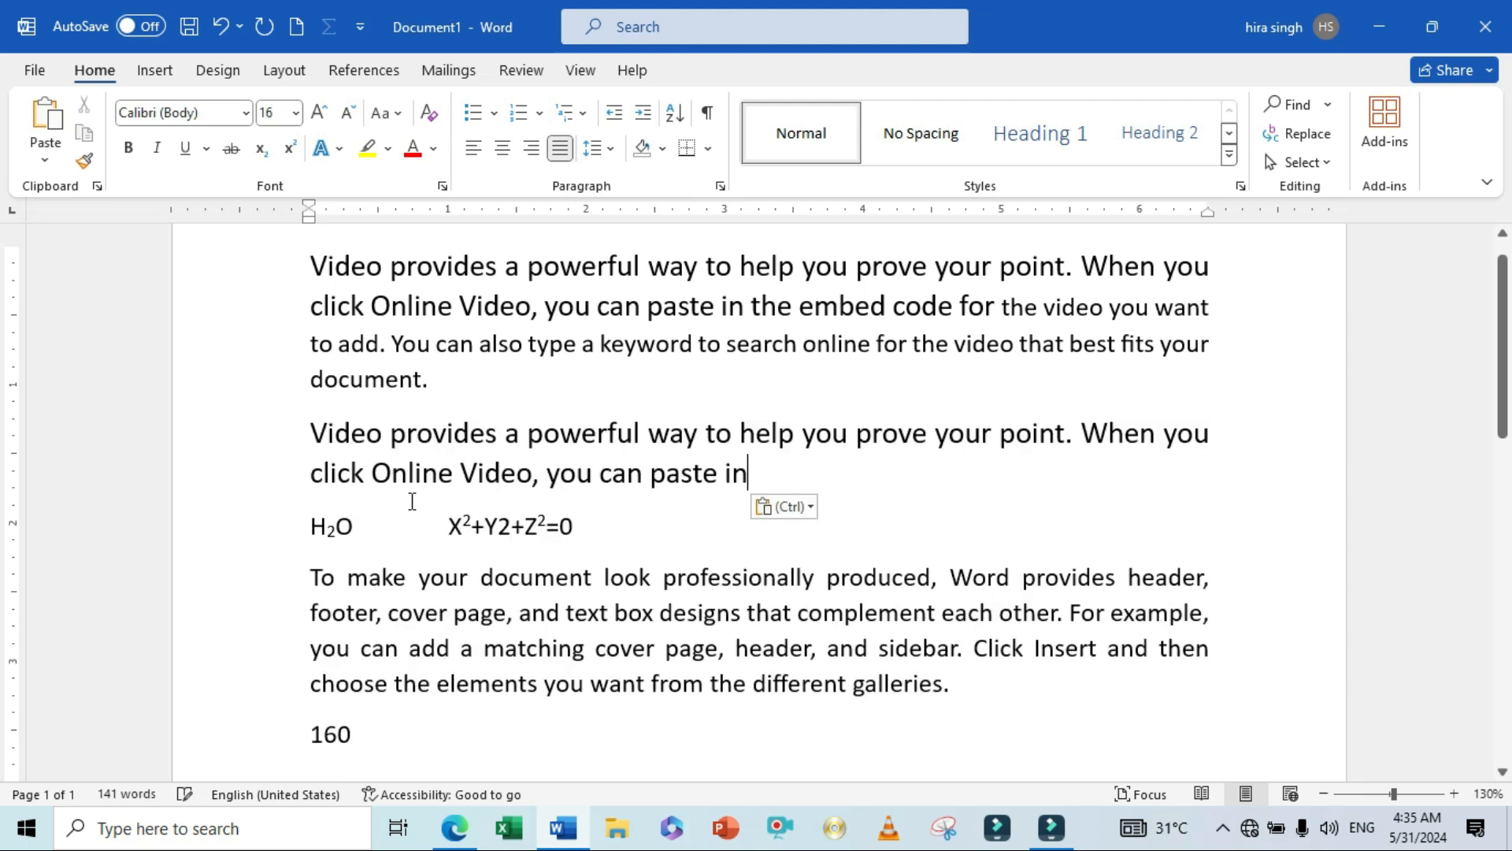
key(ctrl+v)
key(ctrl+v)
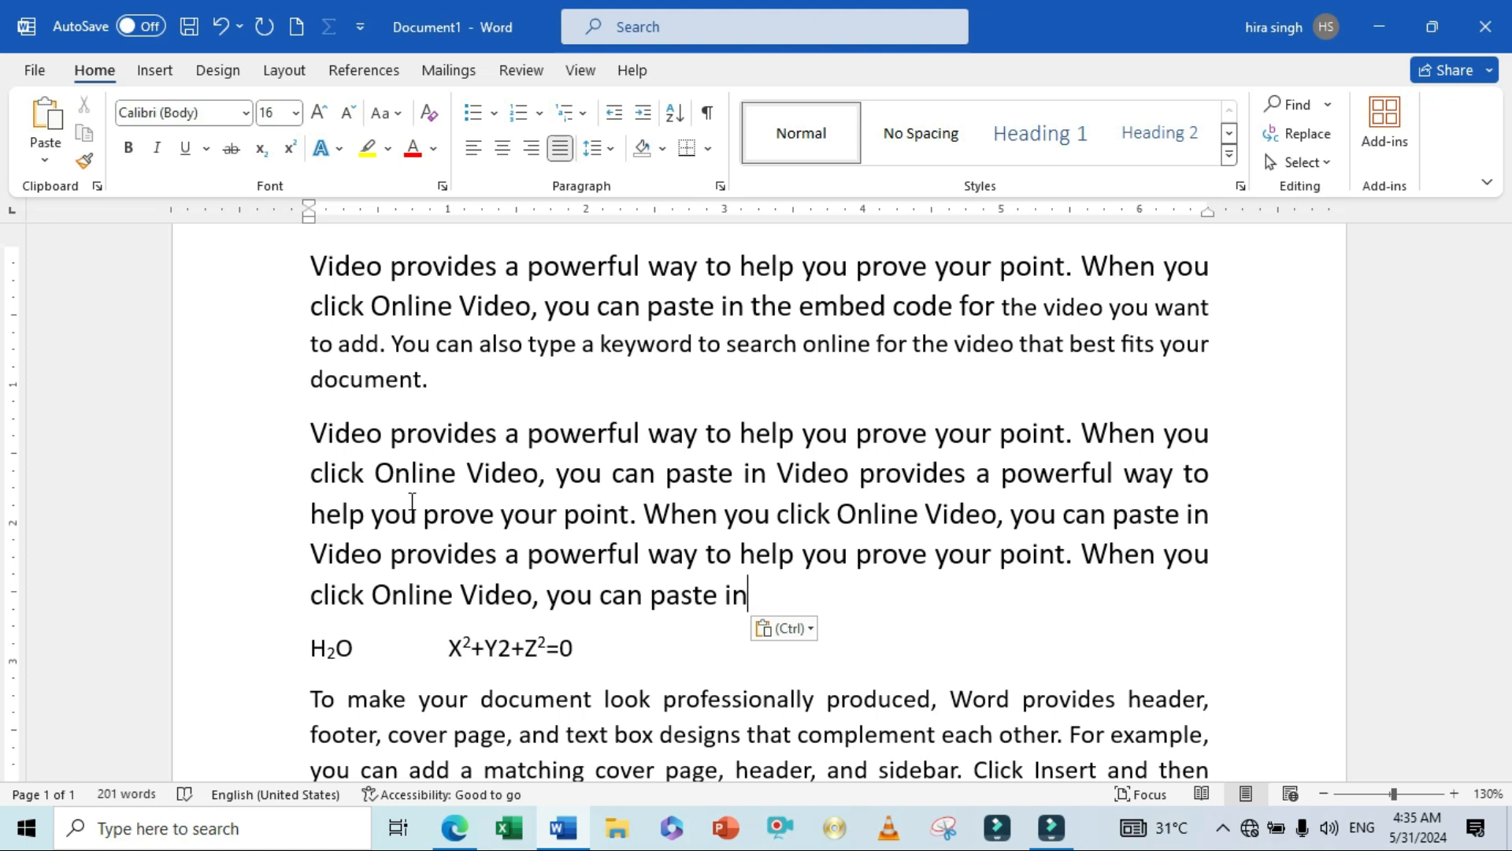
- Check the shortcut list PDF, return to Word, set the first paragraph to single line spacing, and verify the applied spacing option
key(alt+Tab)
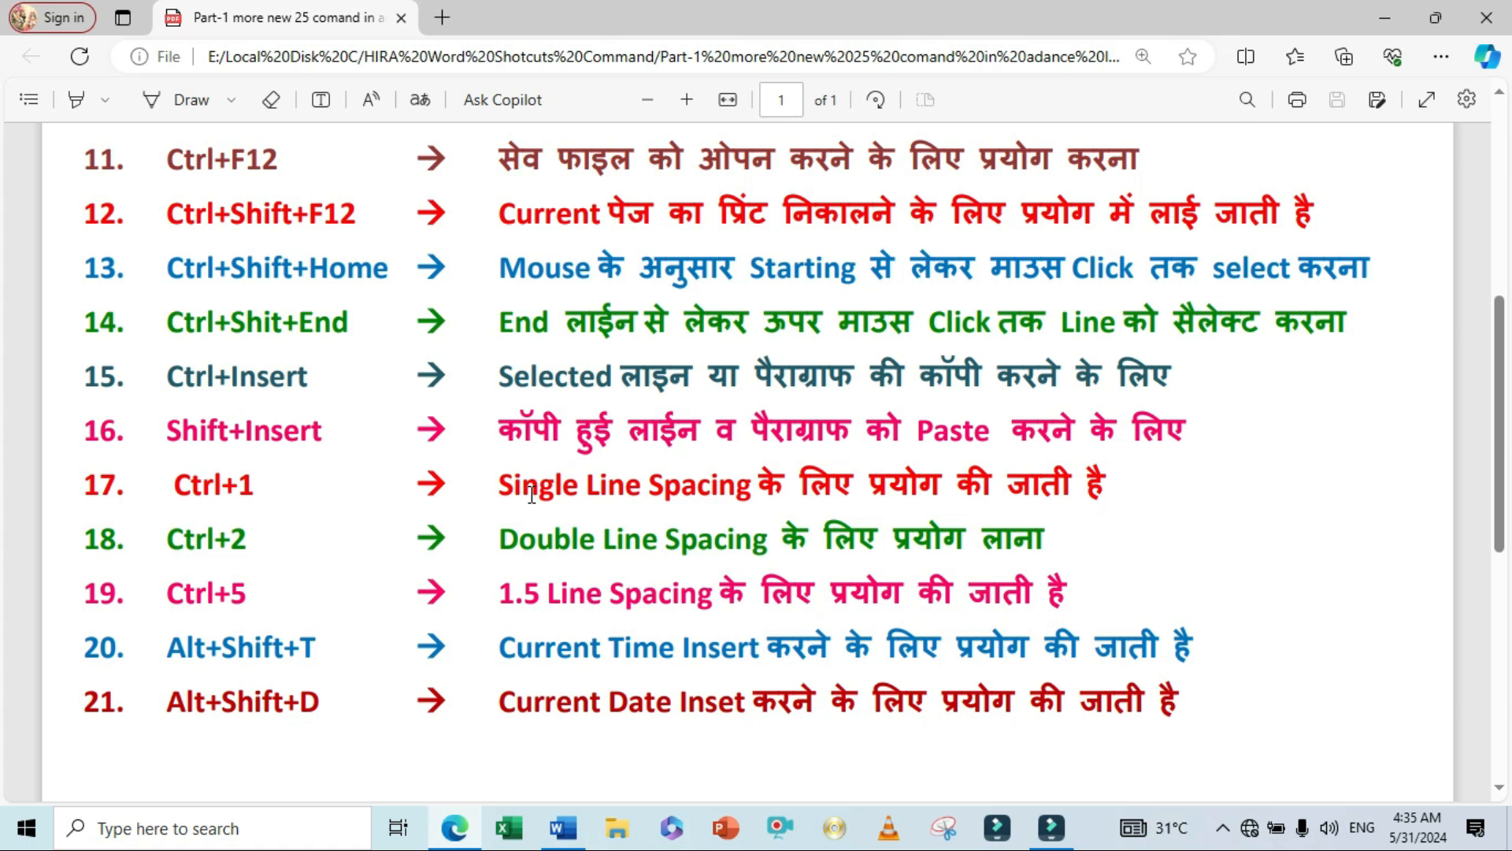
key(alt+Tab)
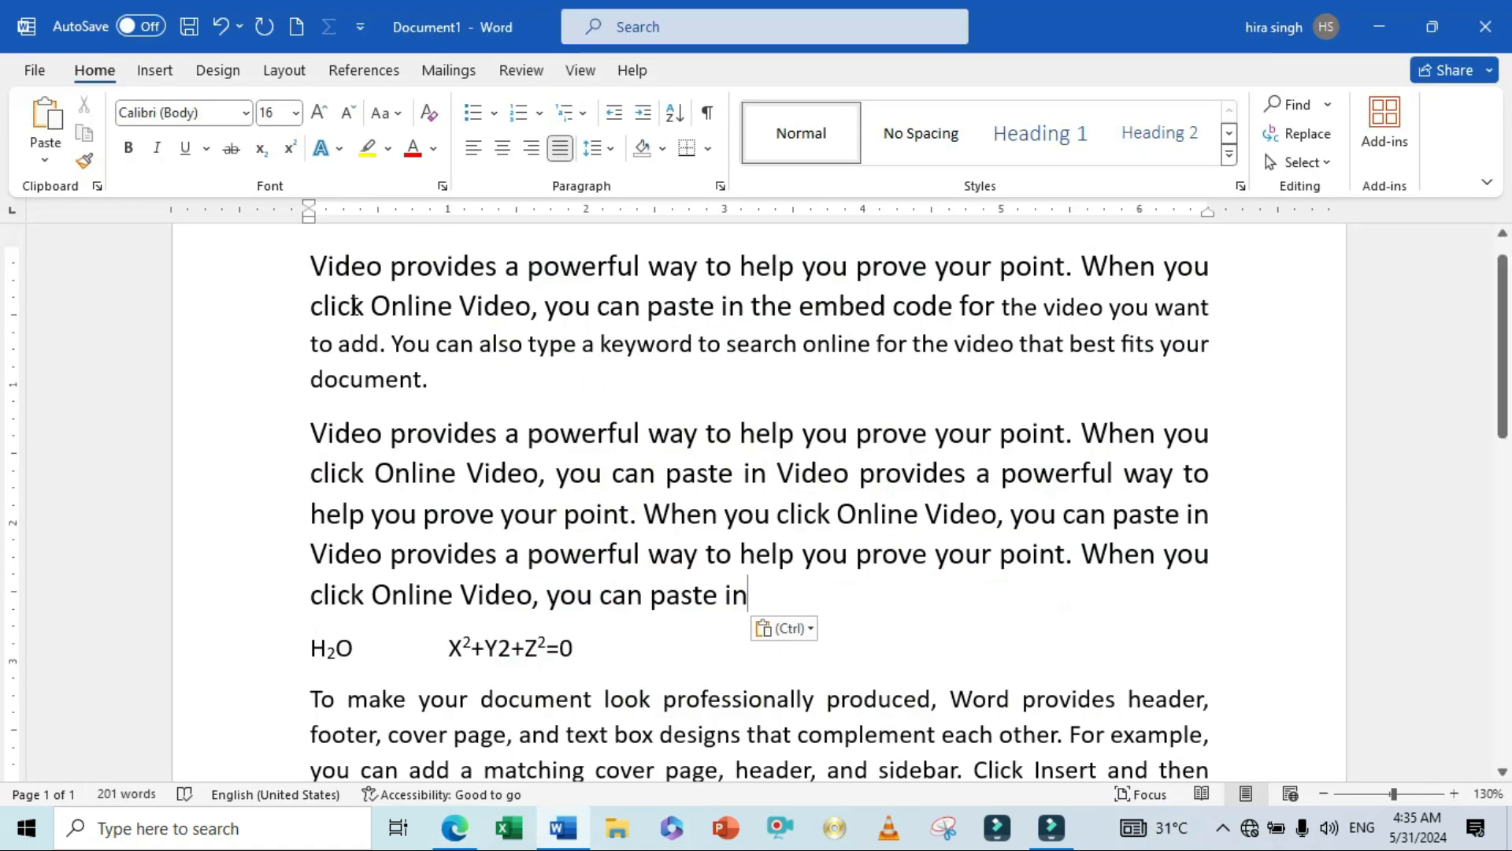
drag(312, 265, 450, 381)
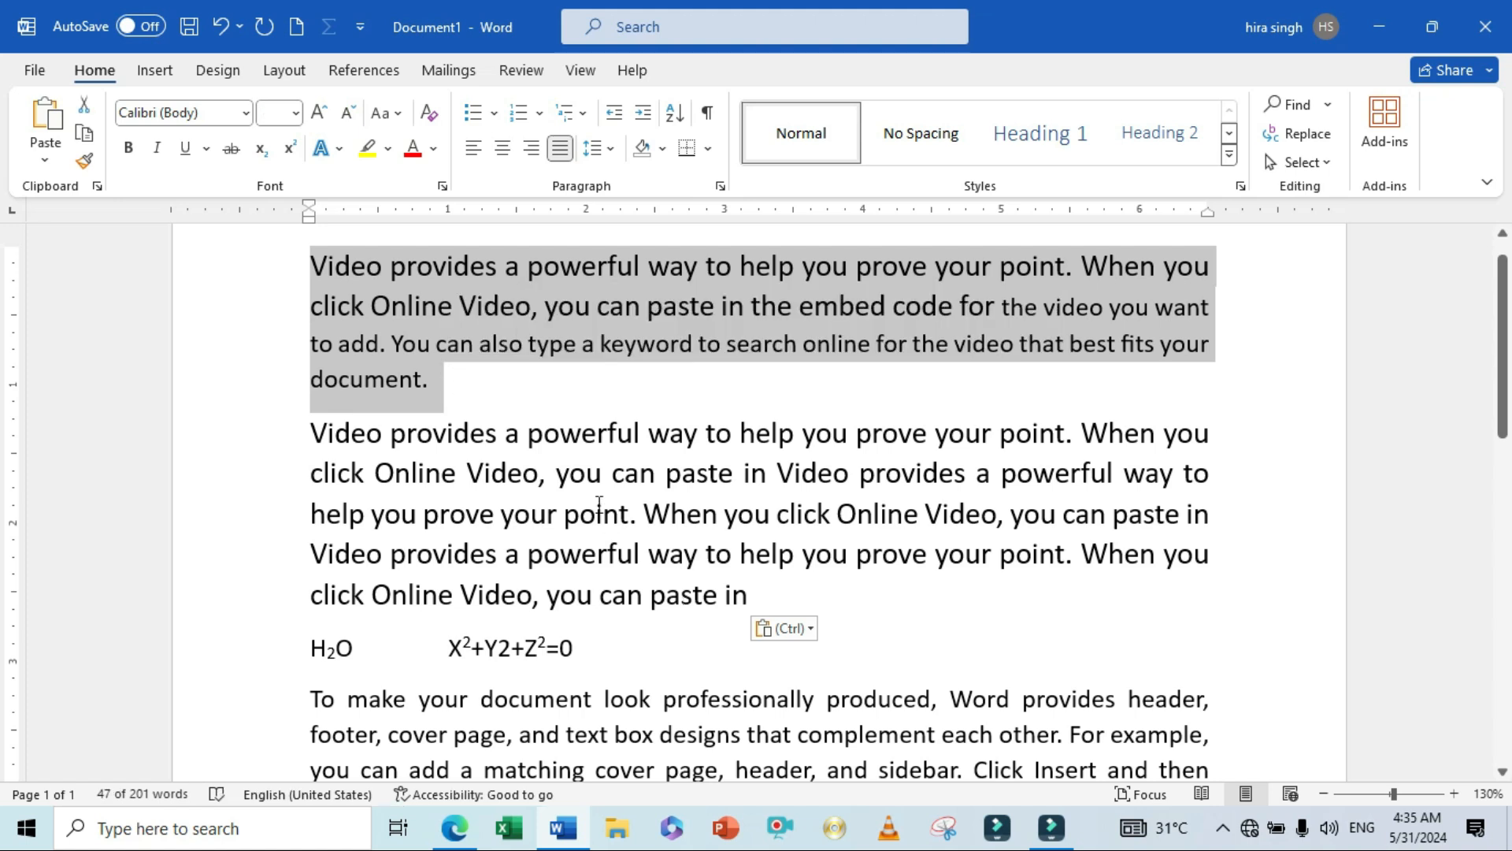
key(ctrl+1)
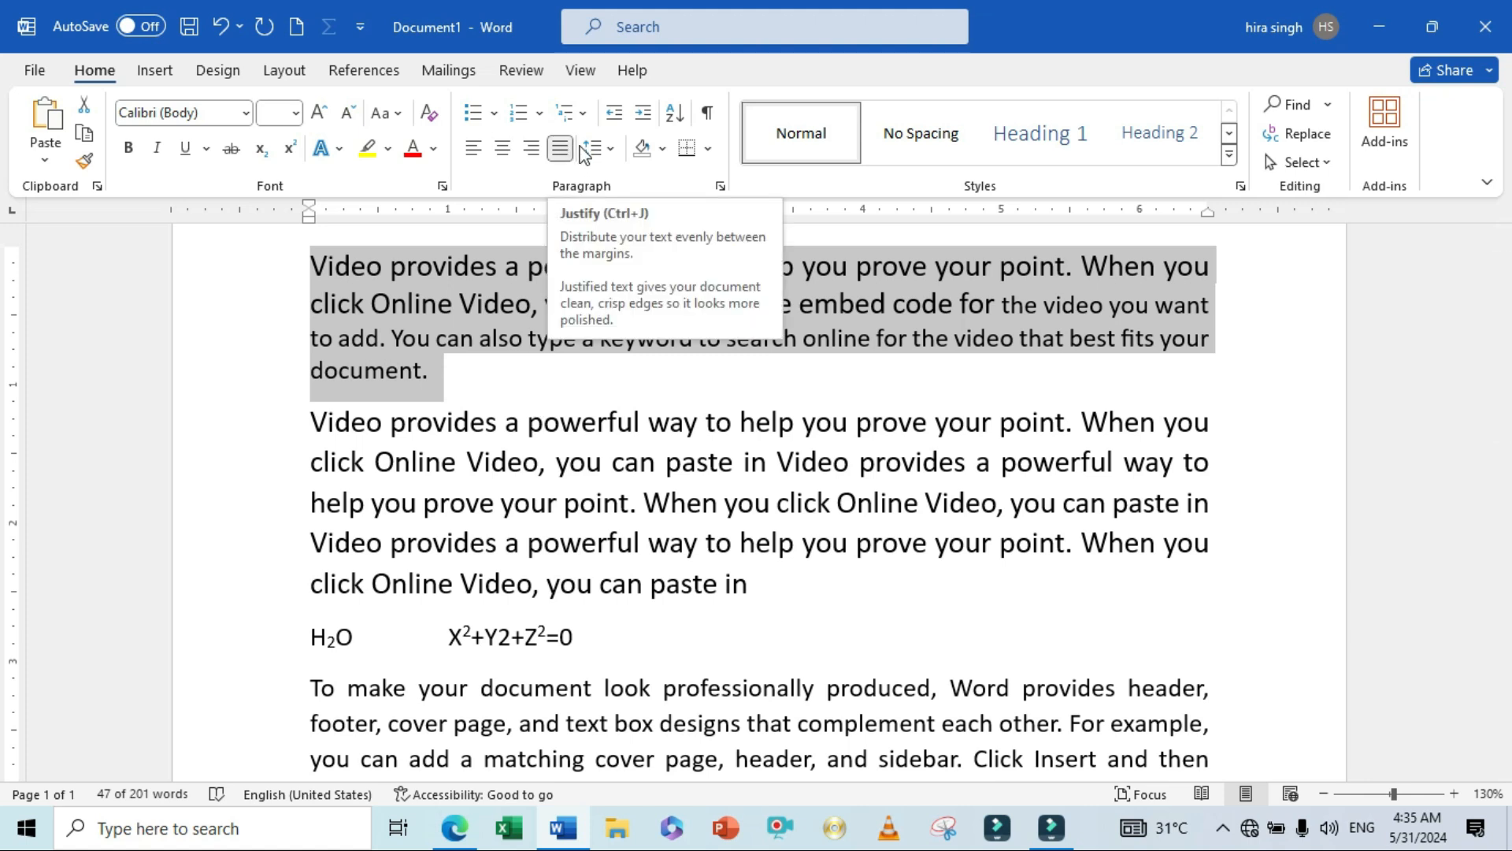
click(611, 151)
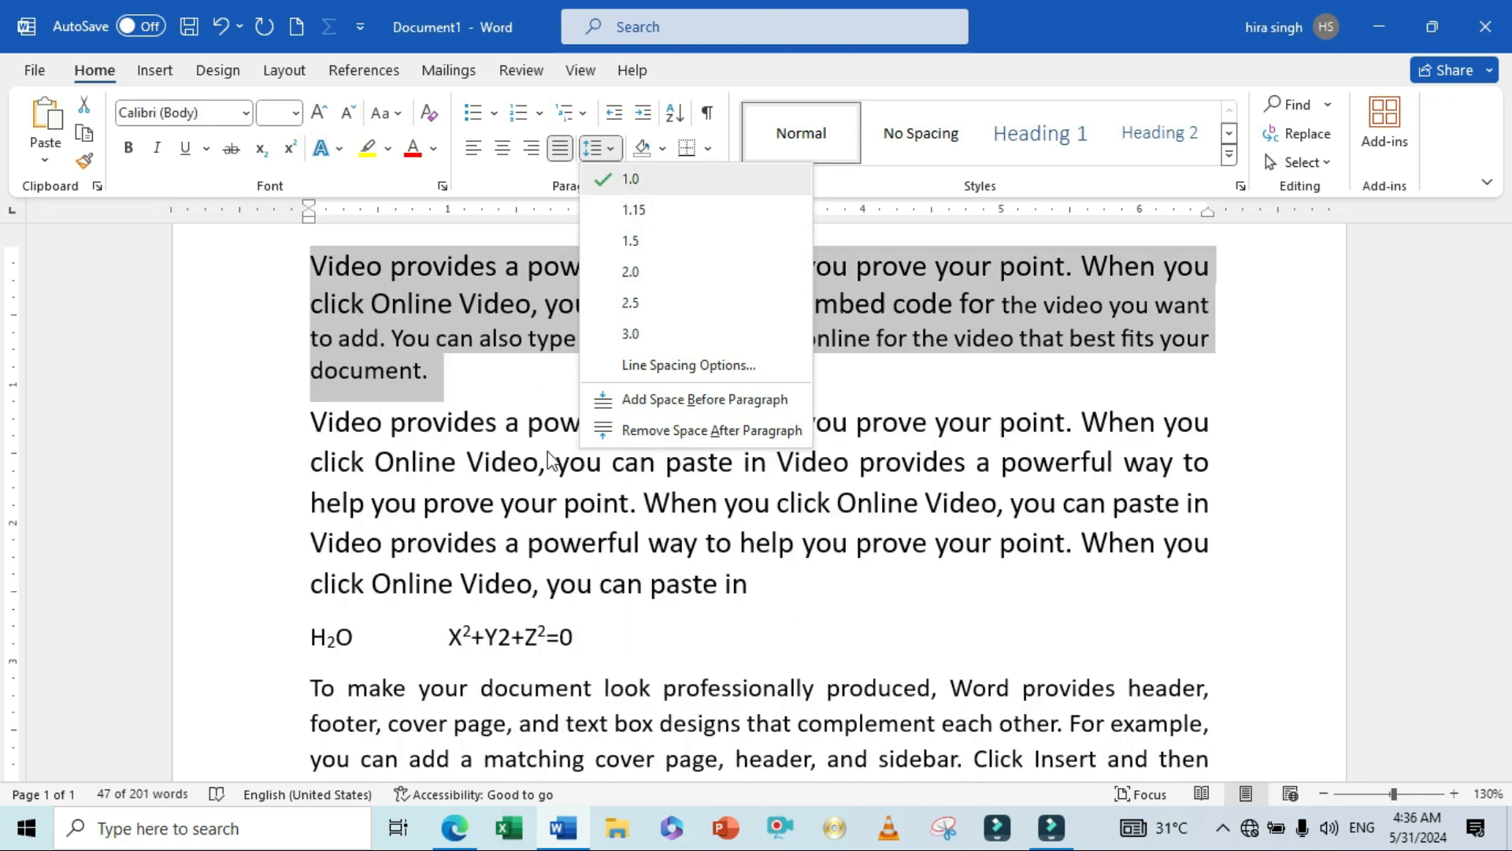
click(520, 399)
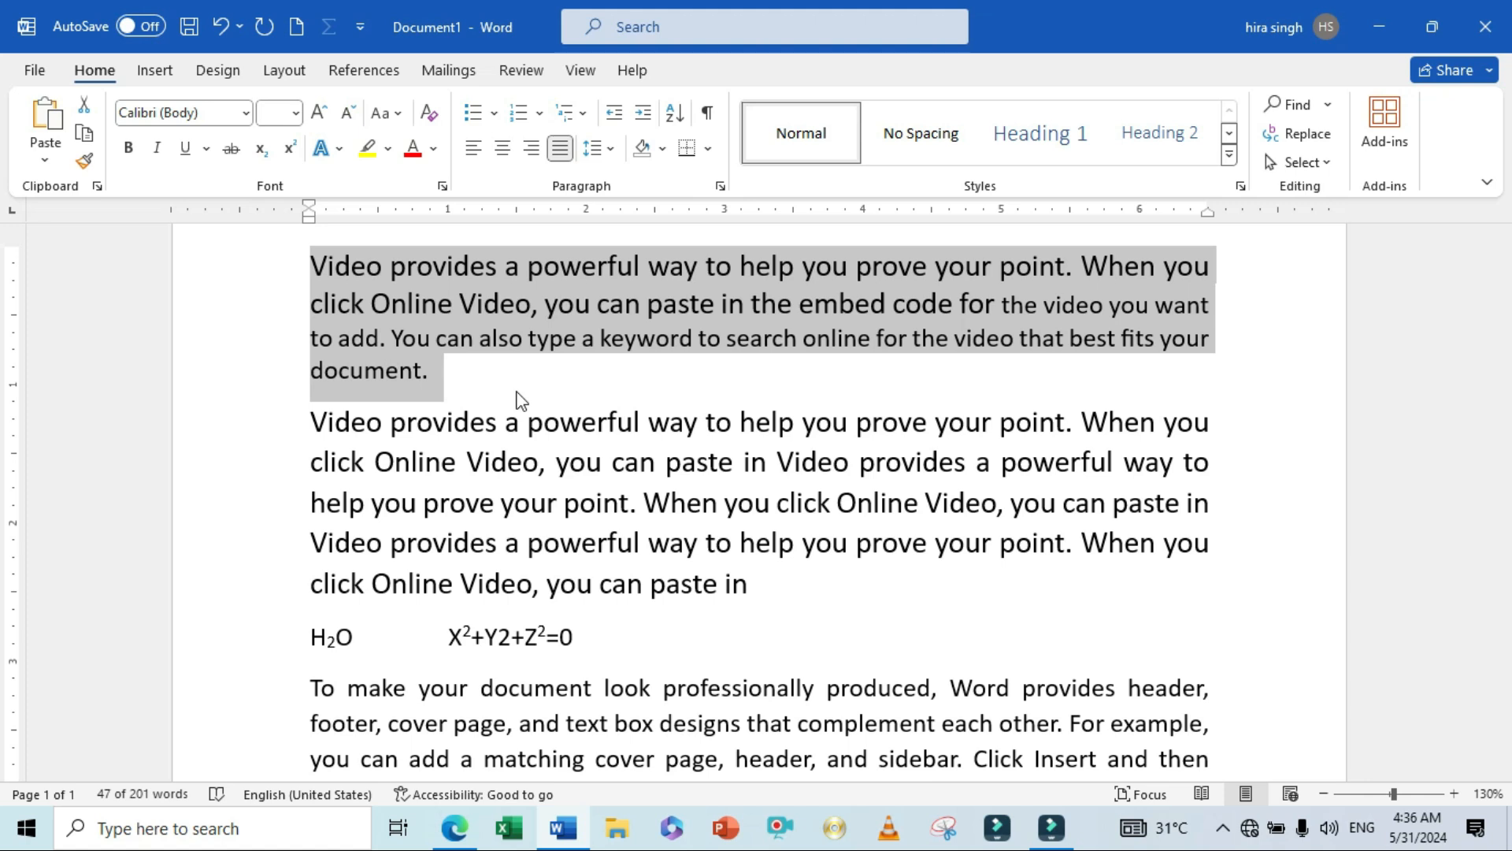
- Apply double and then 1.5 line spacing to the selected first paragraph, and verify the applied spacing option
key(ctrl+2)
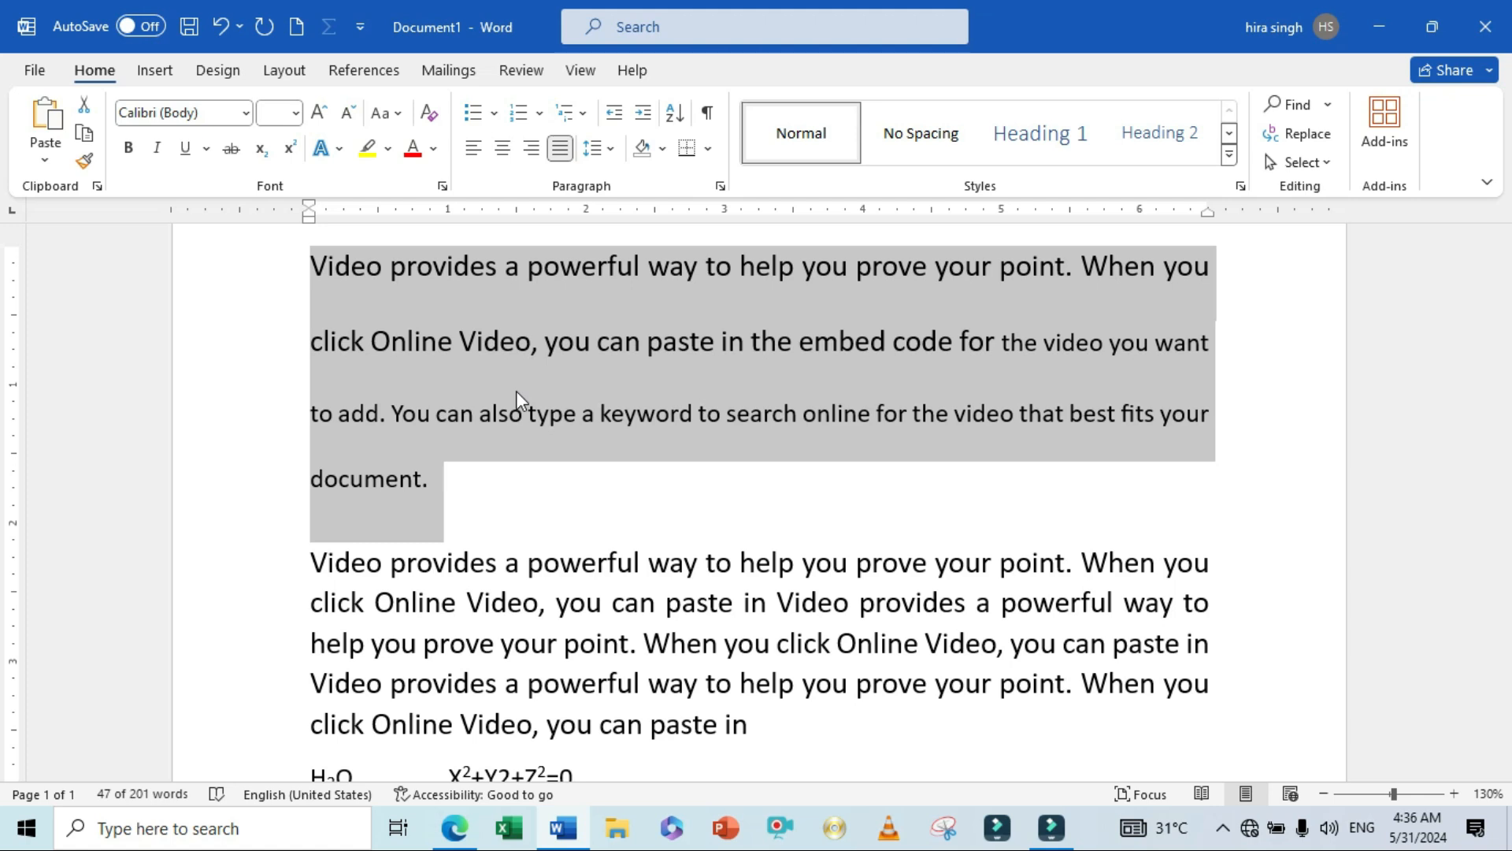
key(ctrl+5)
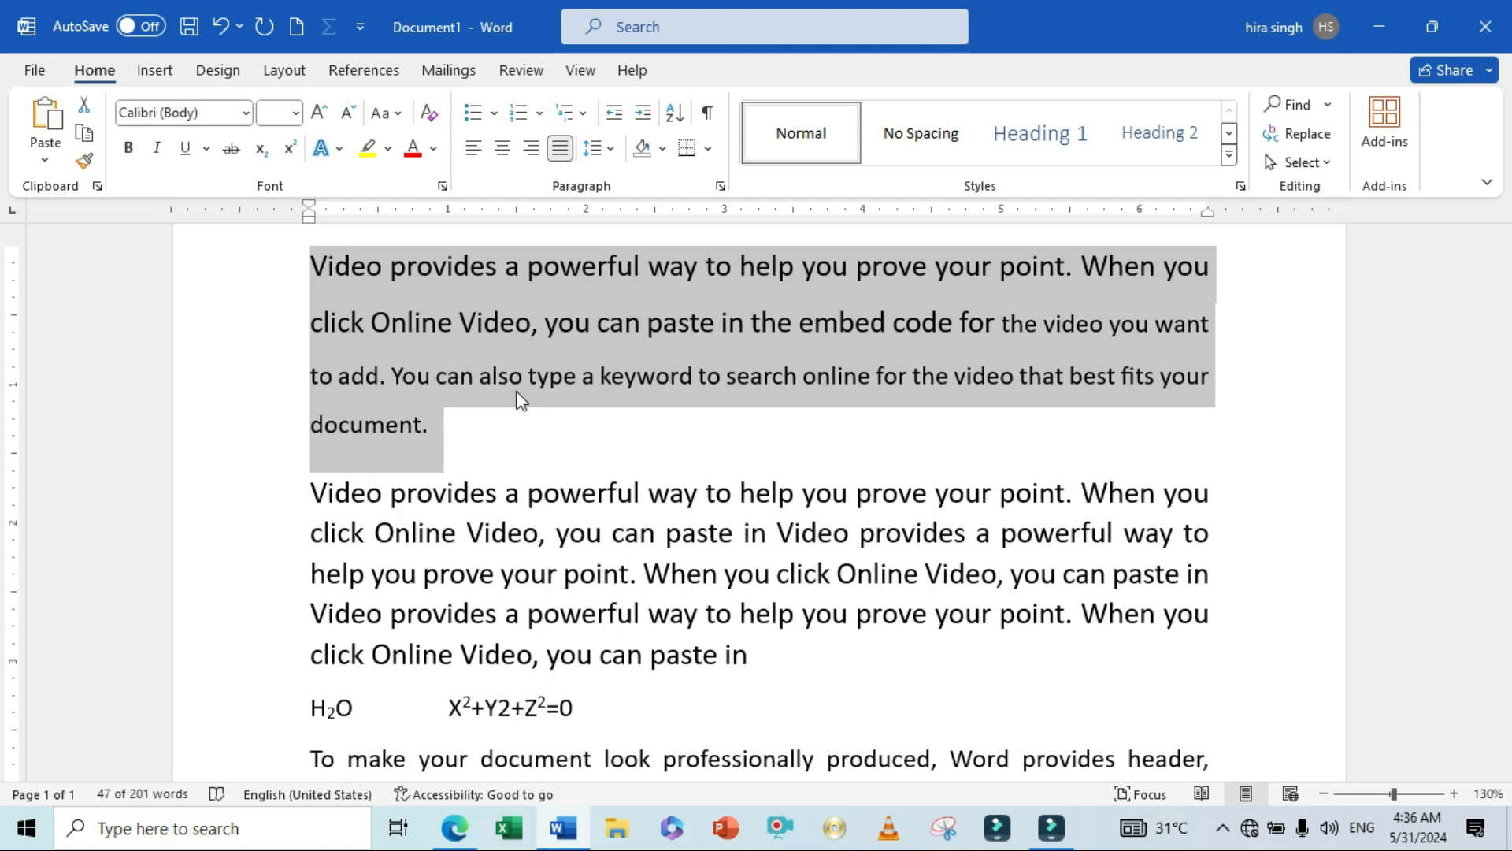
click(613, 150)
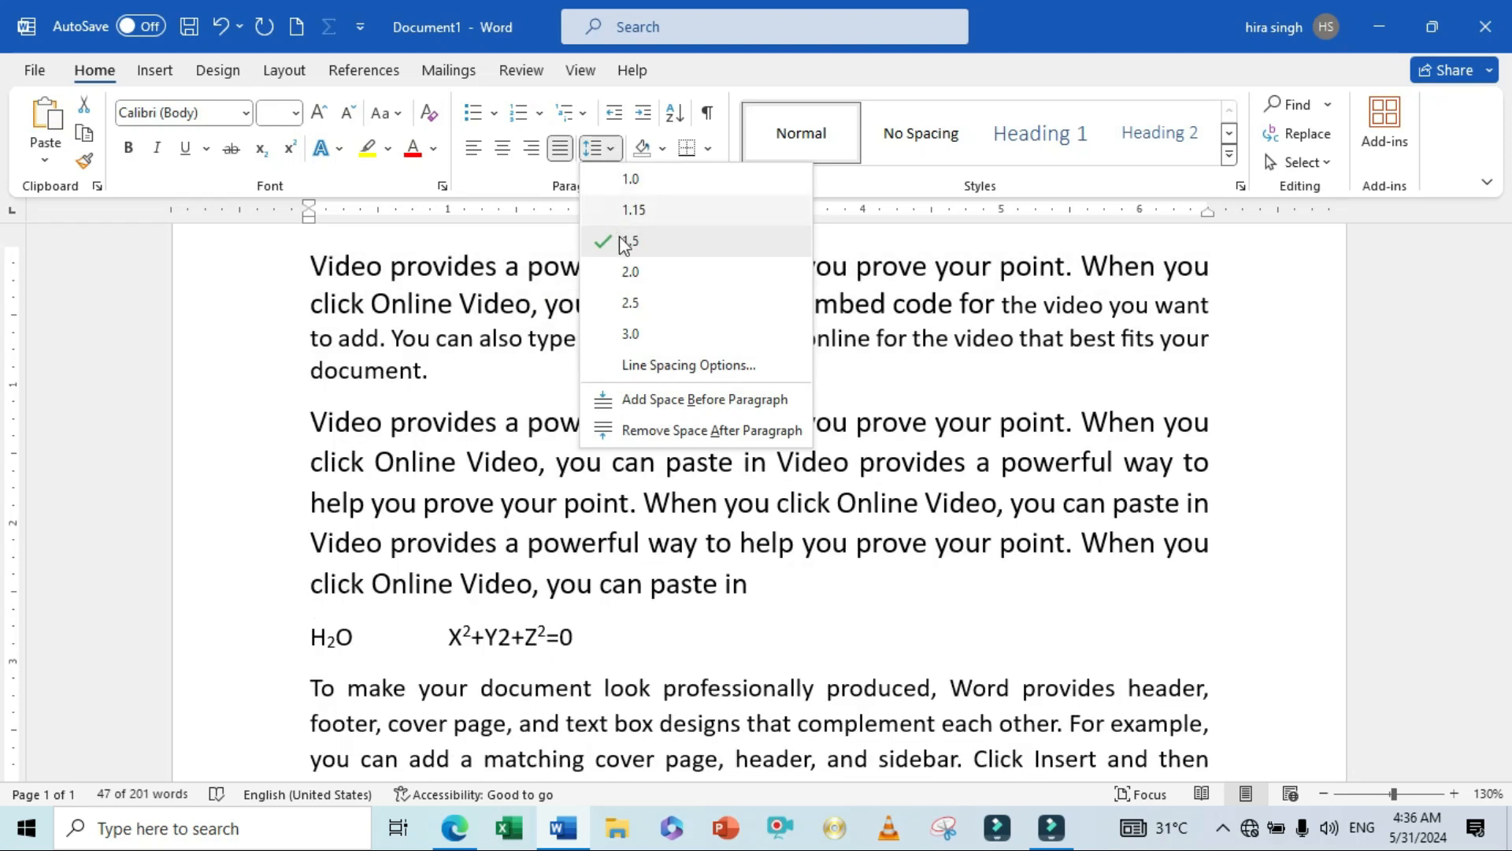
key(Escape)
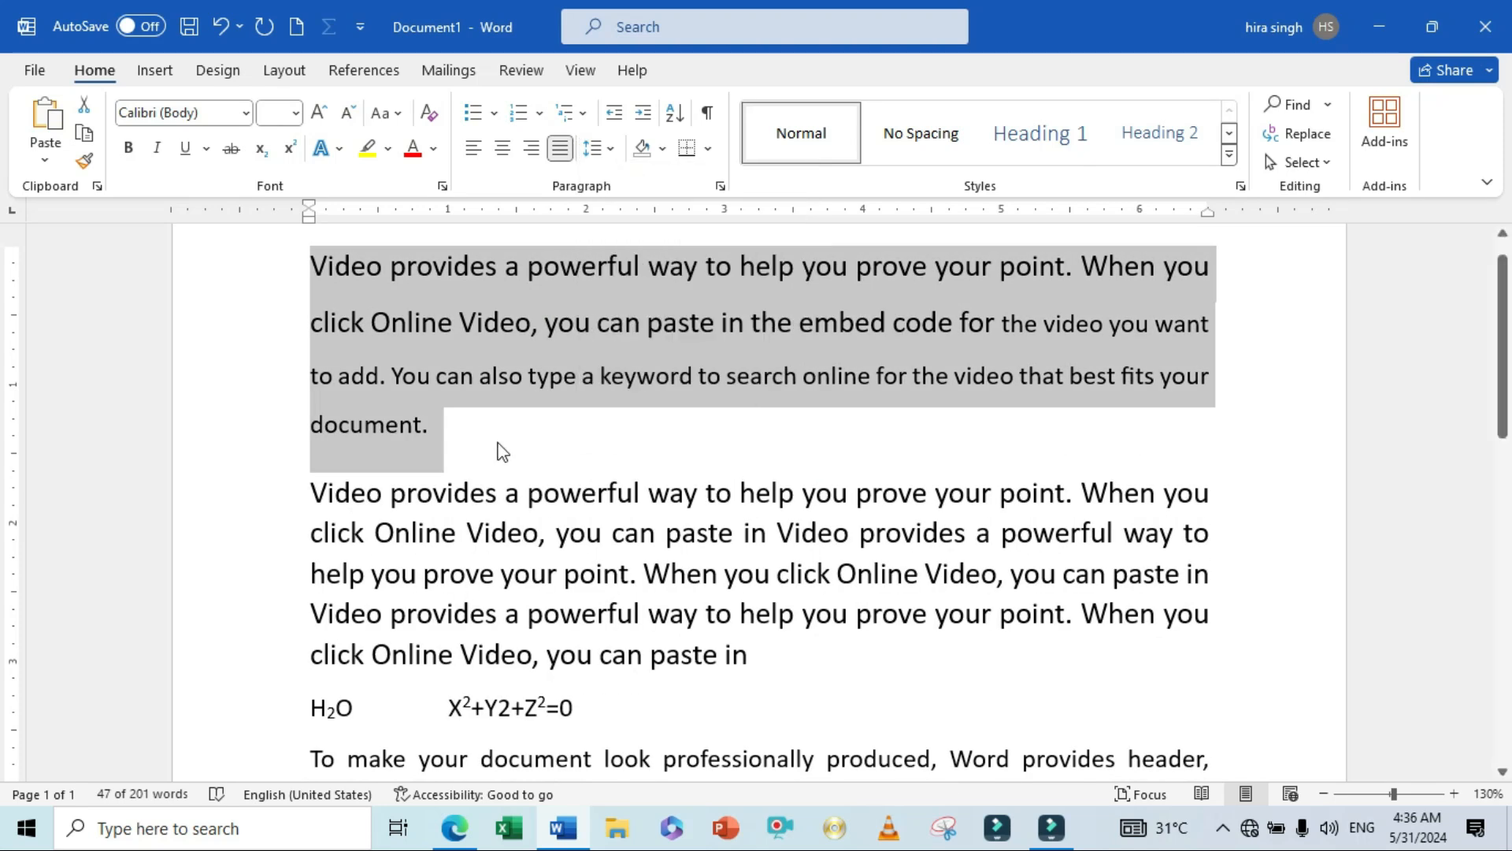
- Check the shortcut list PDF, return to Word, and insert the current time in a new paragraph below the first one
key(alt+Tab)
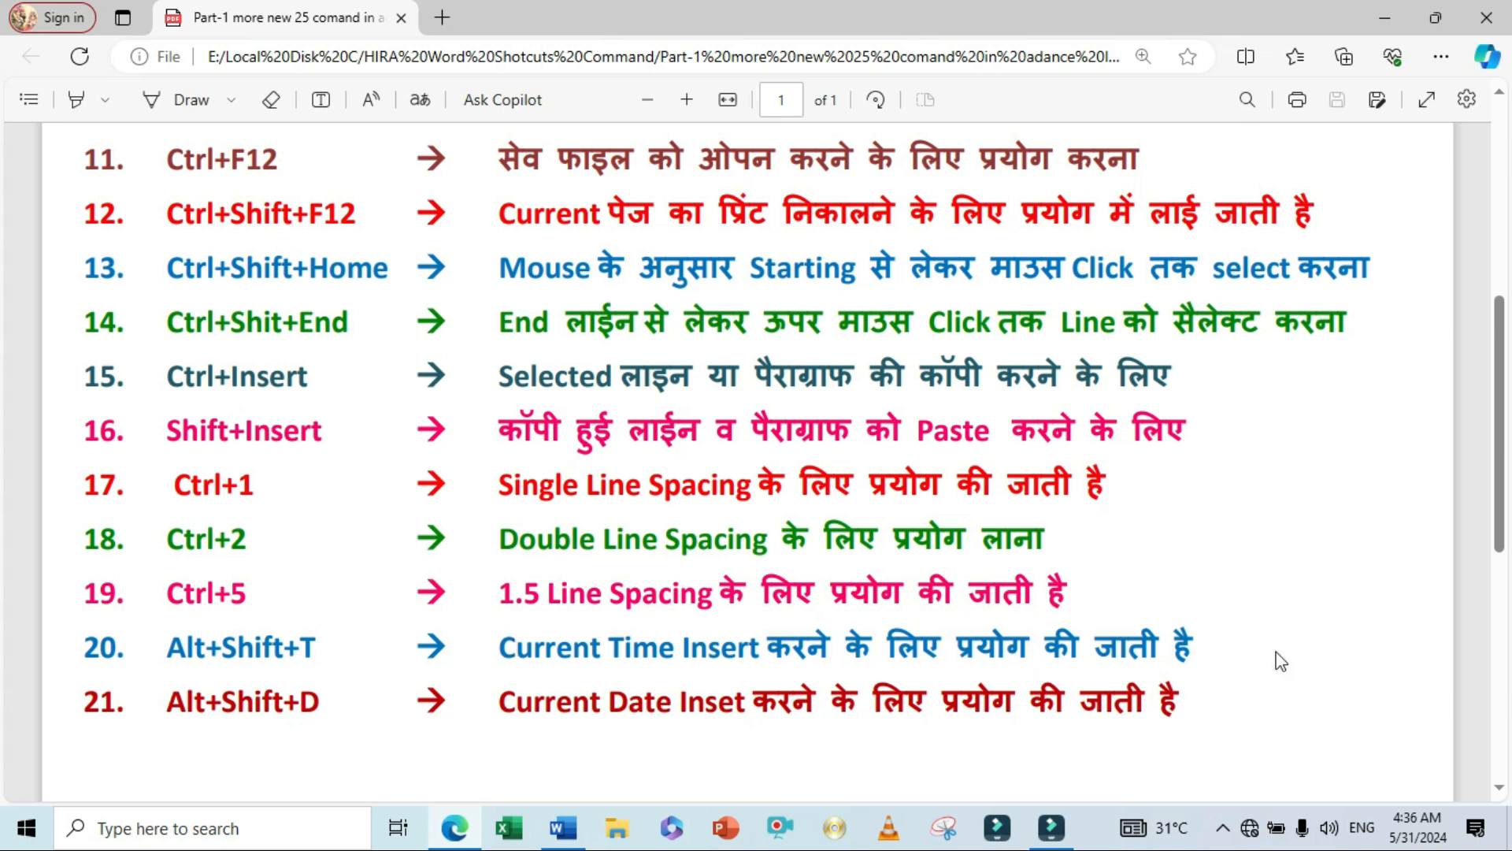
key(alt+Tab)
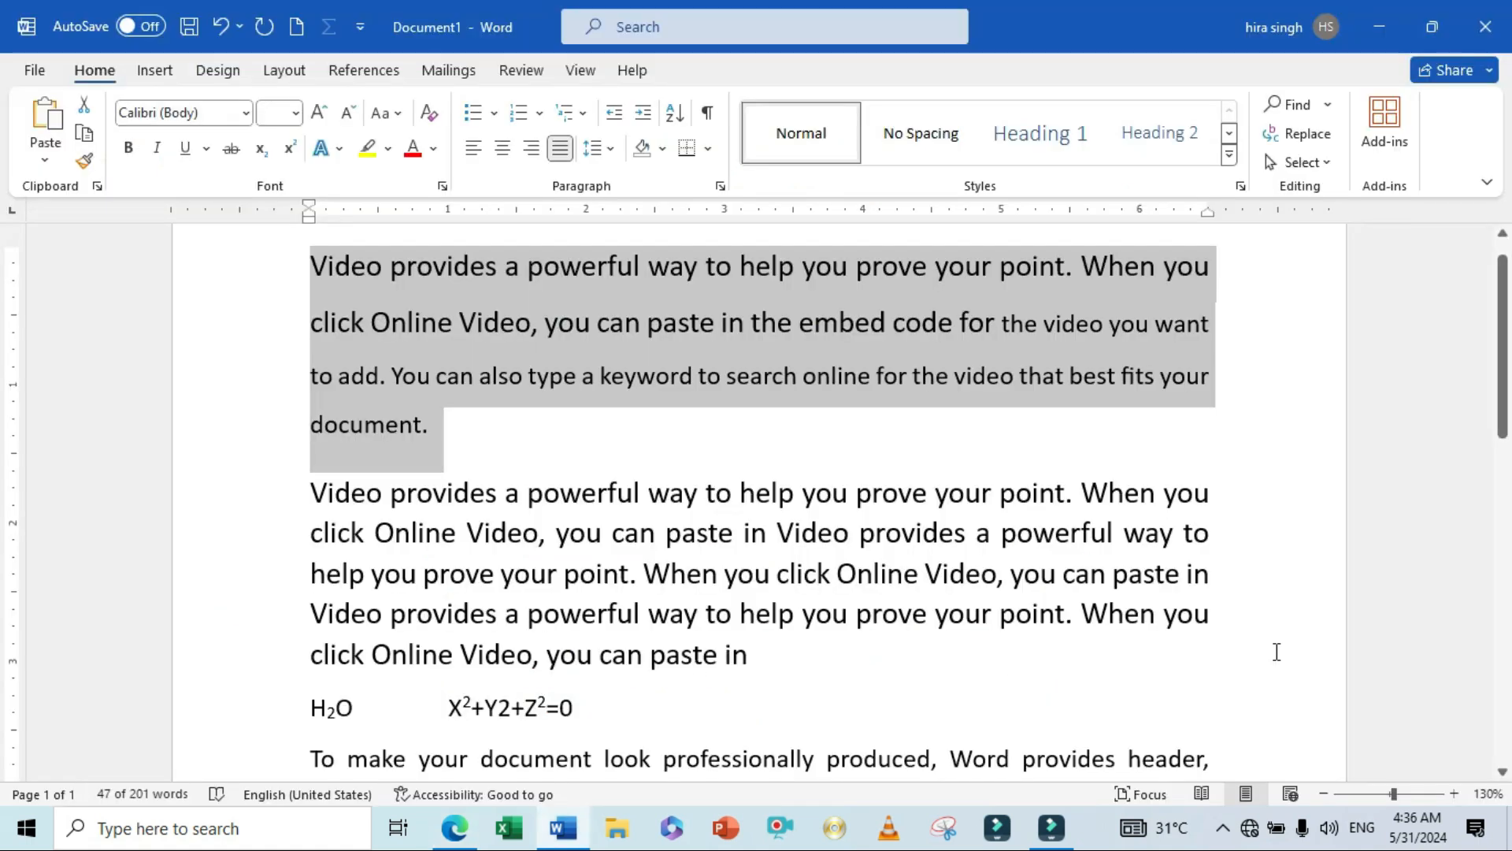
click(466, 446)
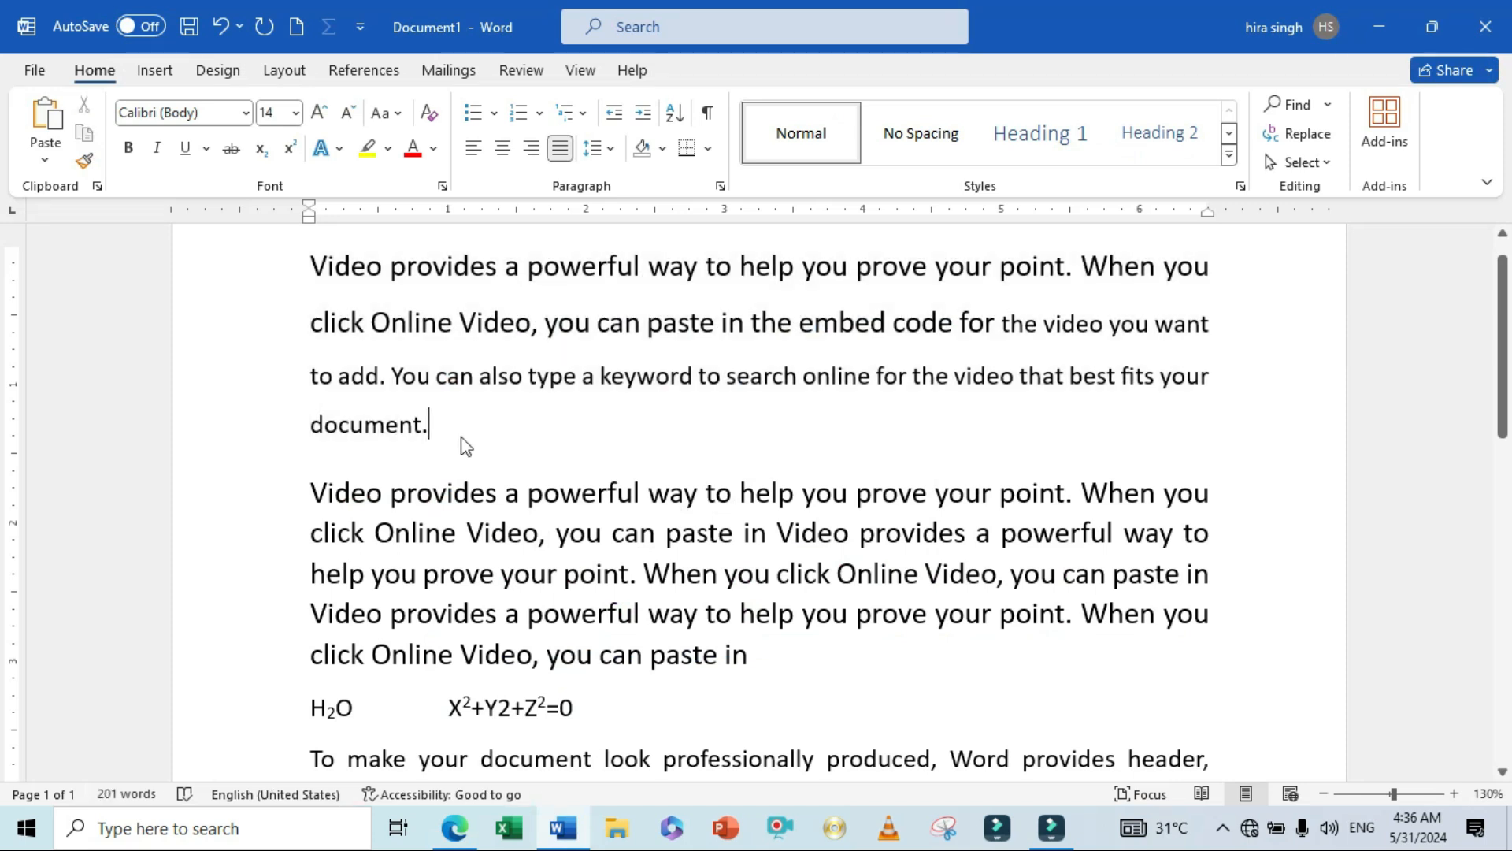
key(Return)
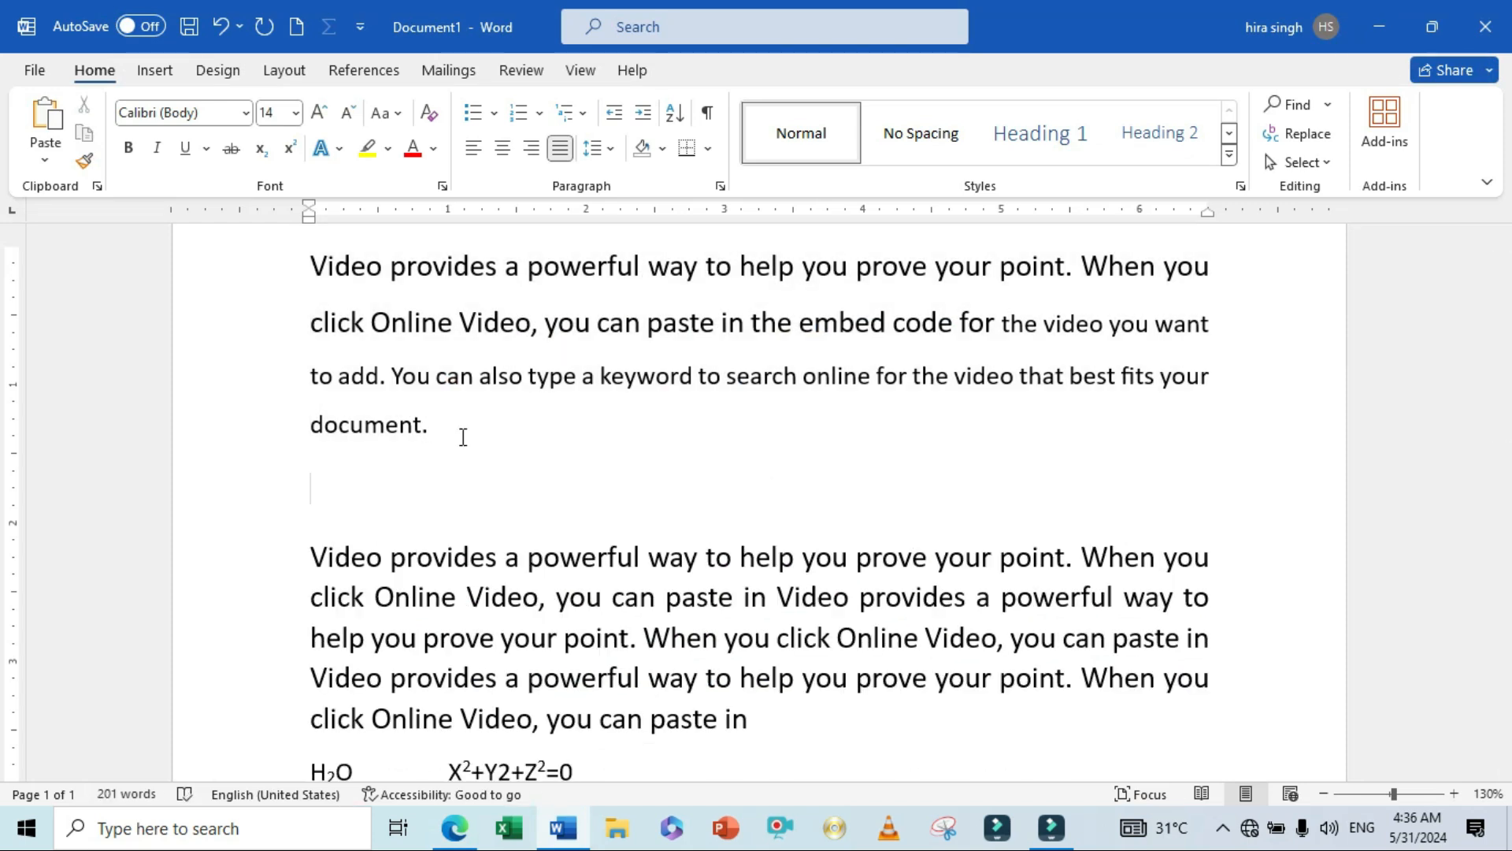
key(shift+alt+t)
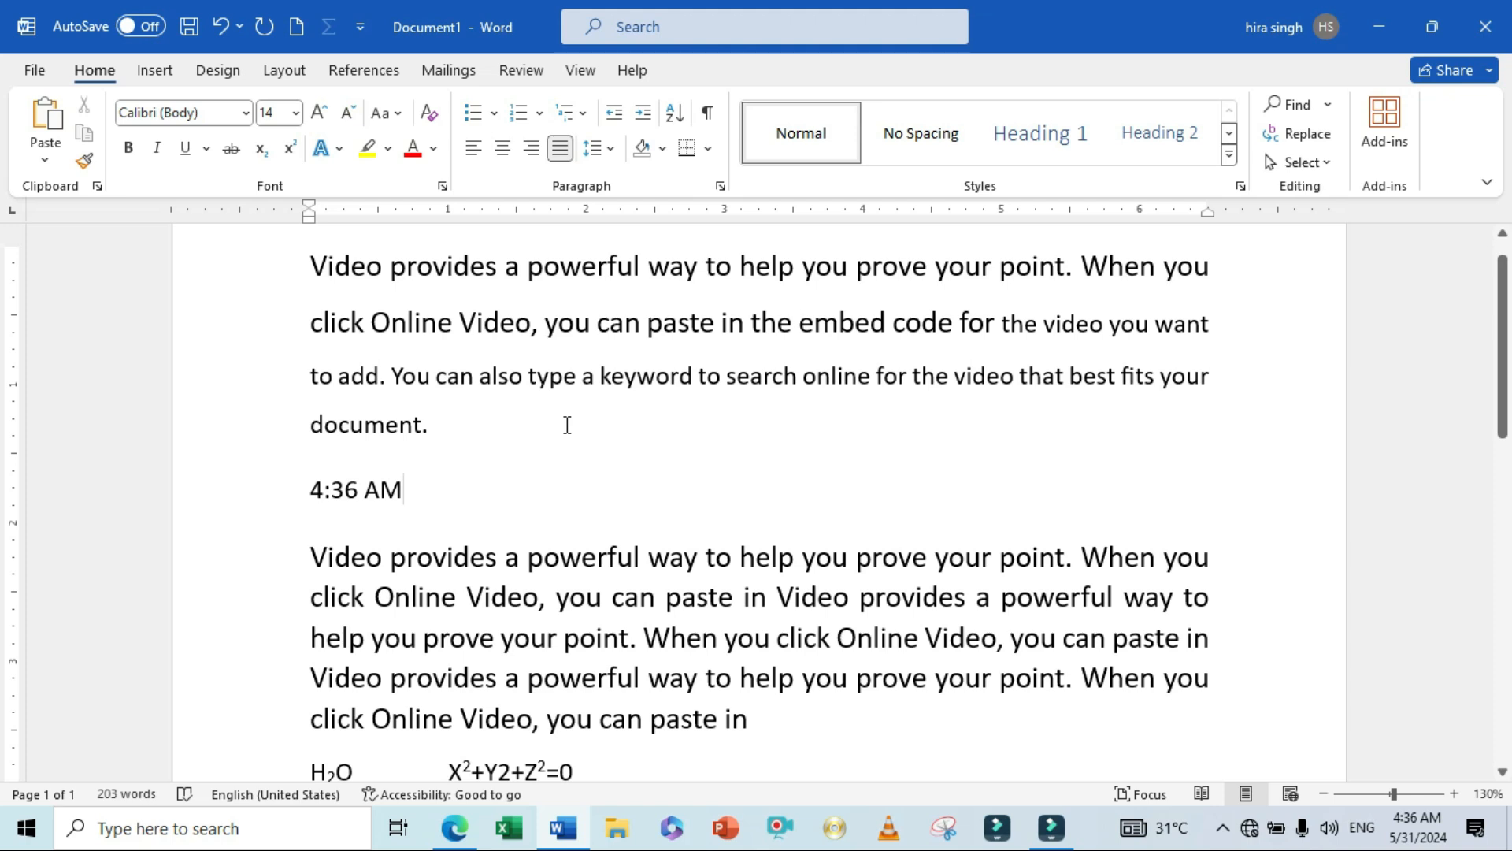
- Add a new paragraph below the time, check the shortcut list PDF, and insert the current date there in Word
key(Return)
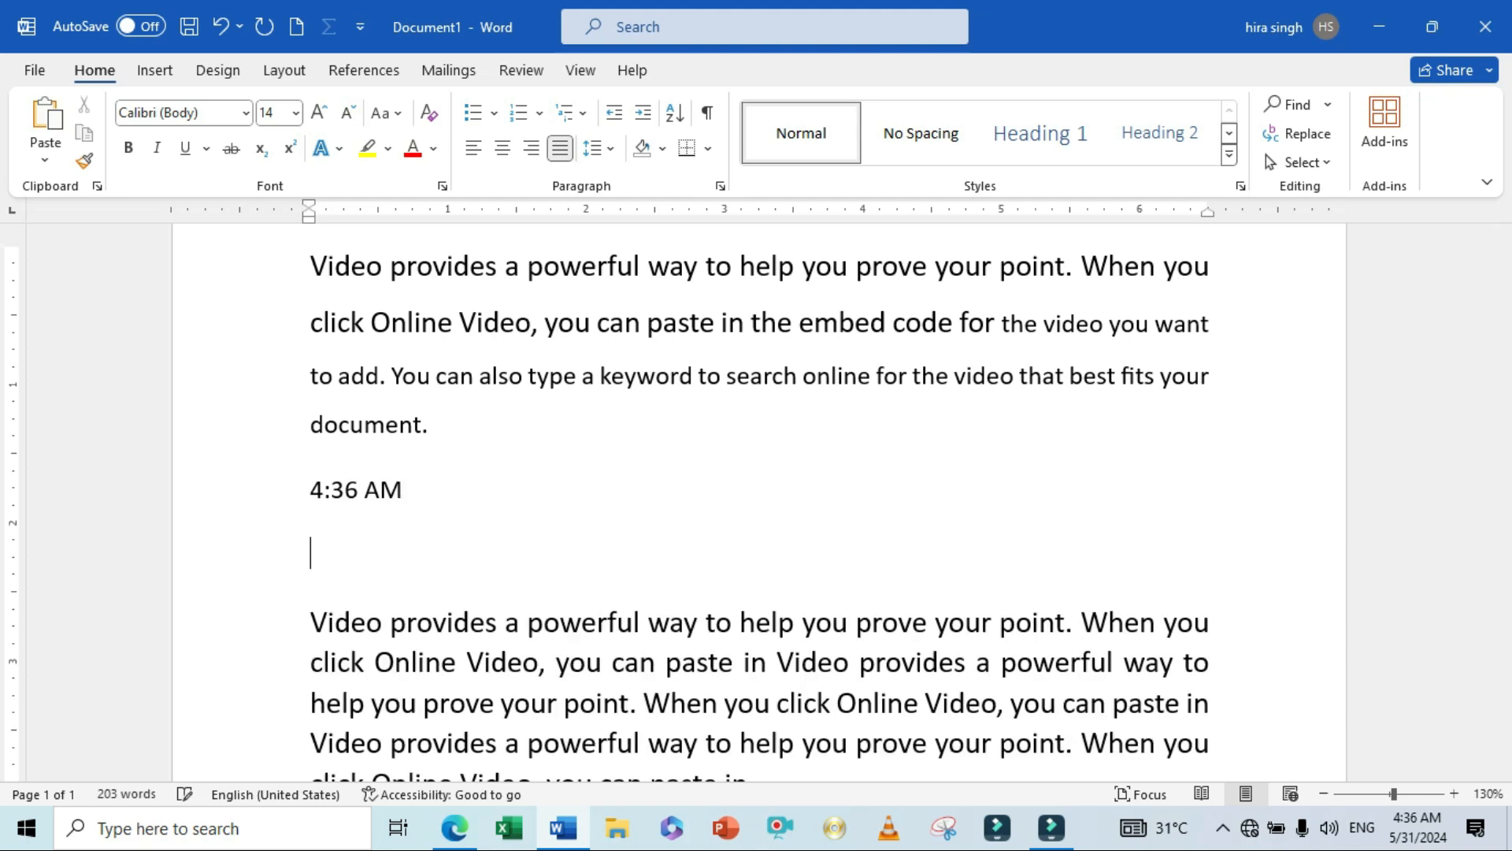
key(alt+Tab)
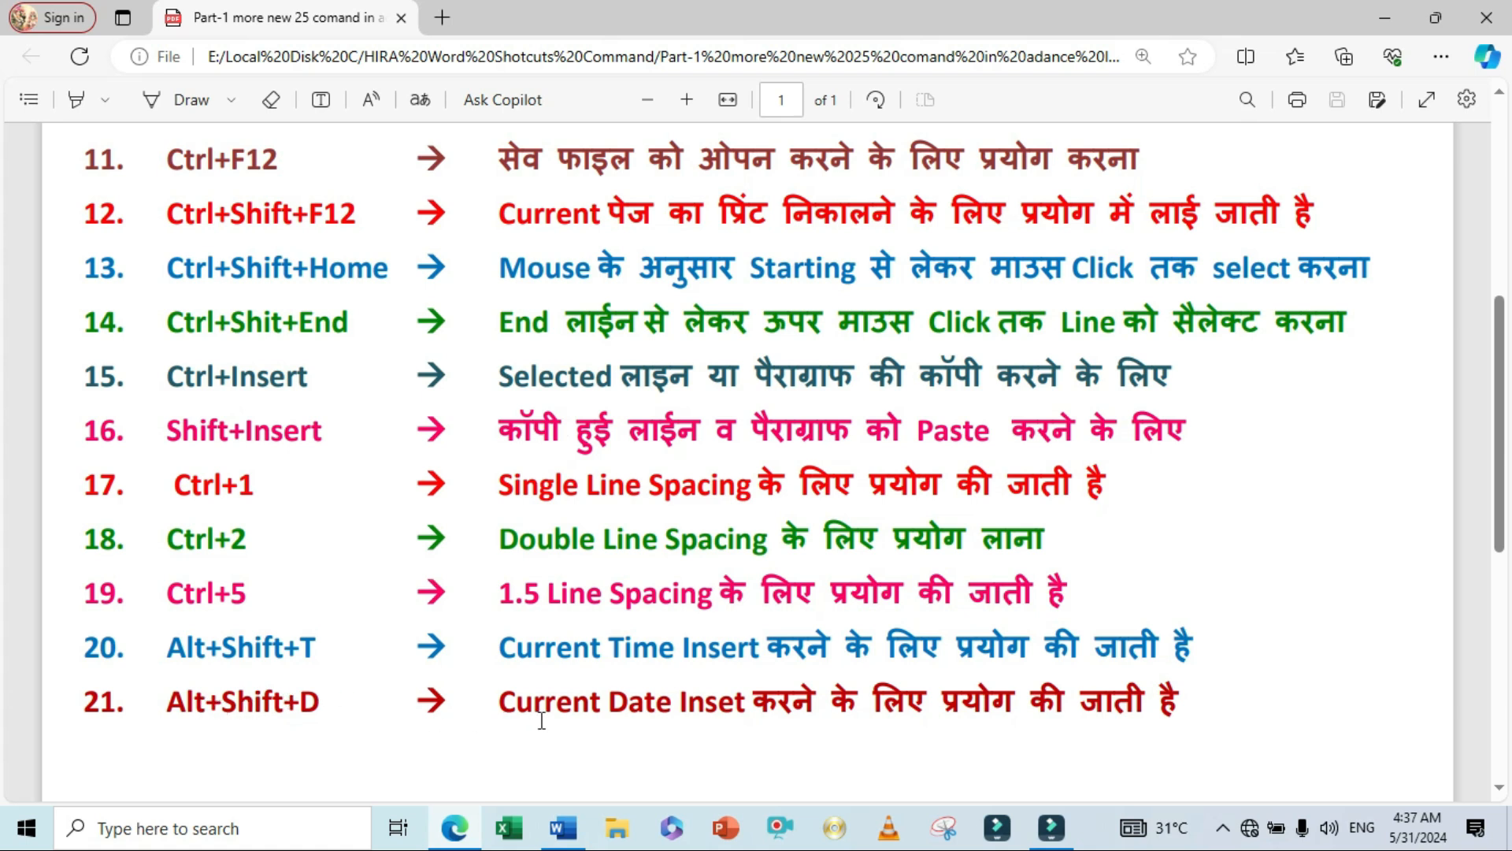
key(alt+Tab)
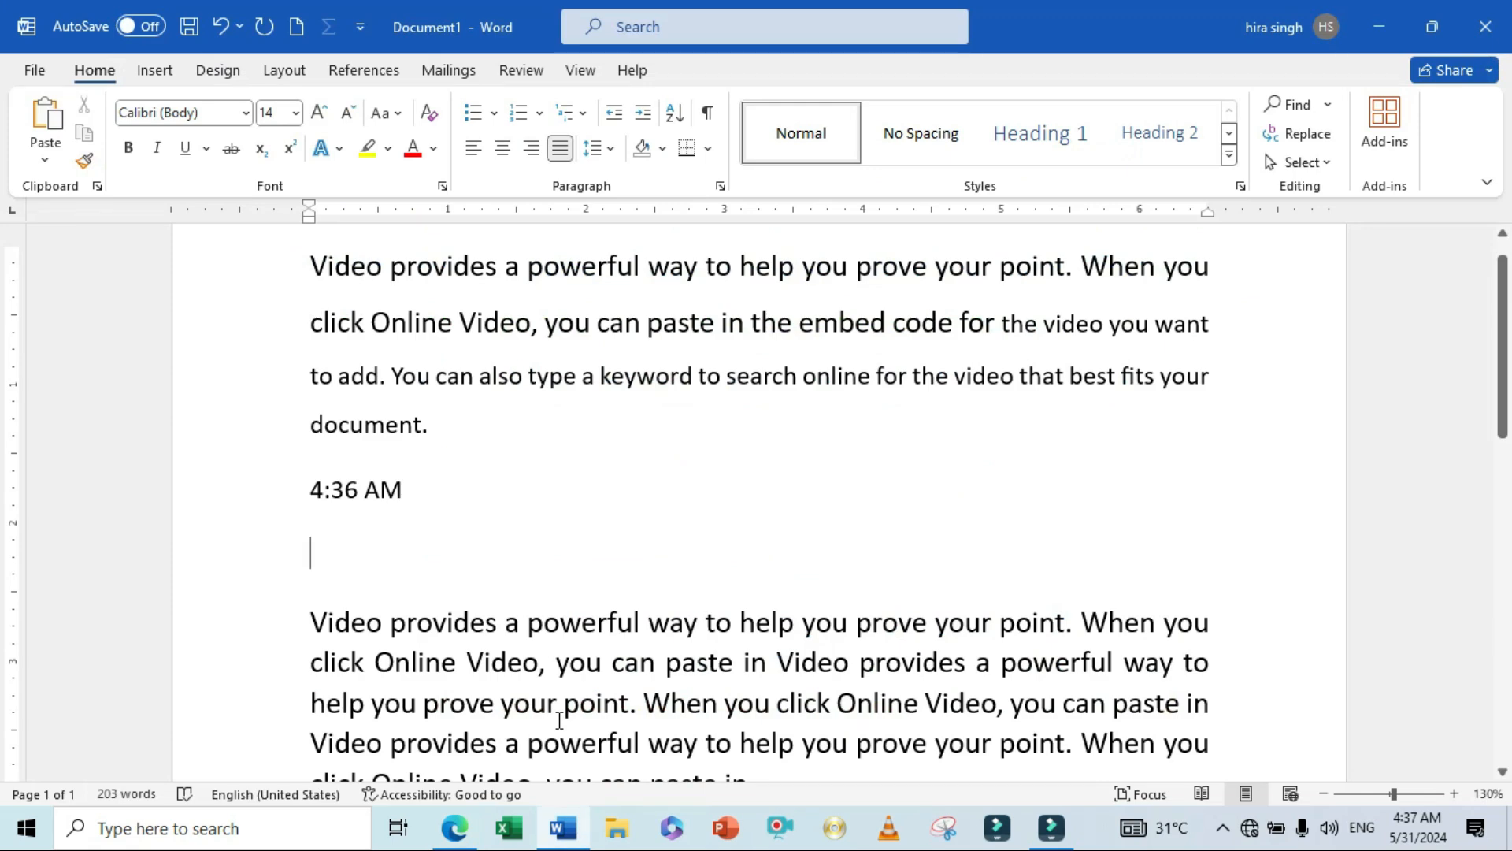
key(alt+shift+d)
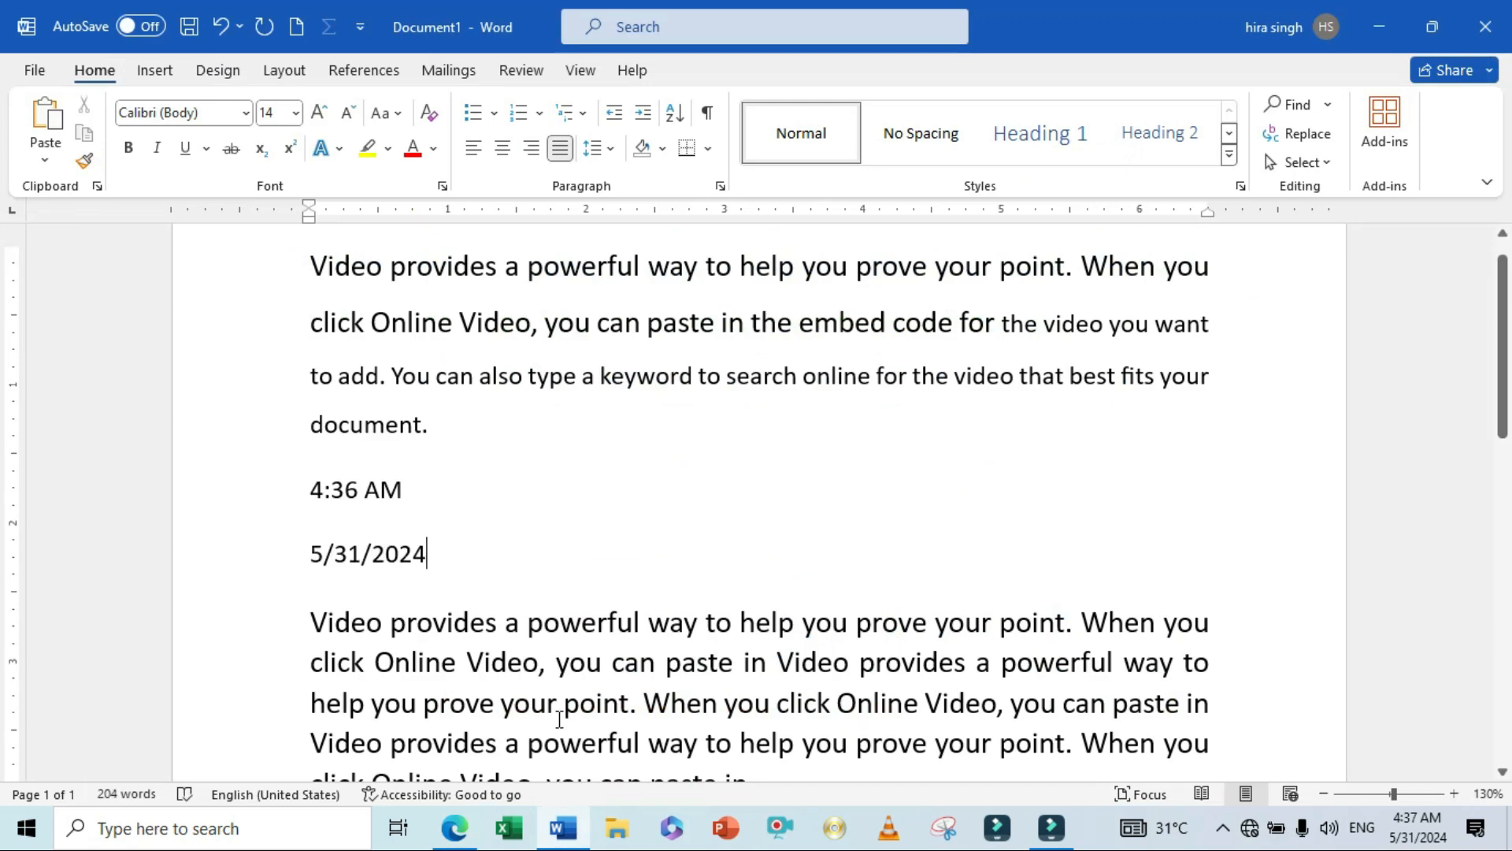
mouse_move(1418, 840)
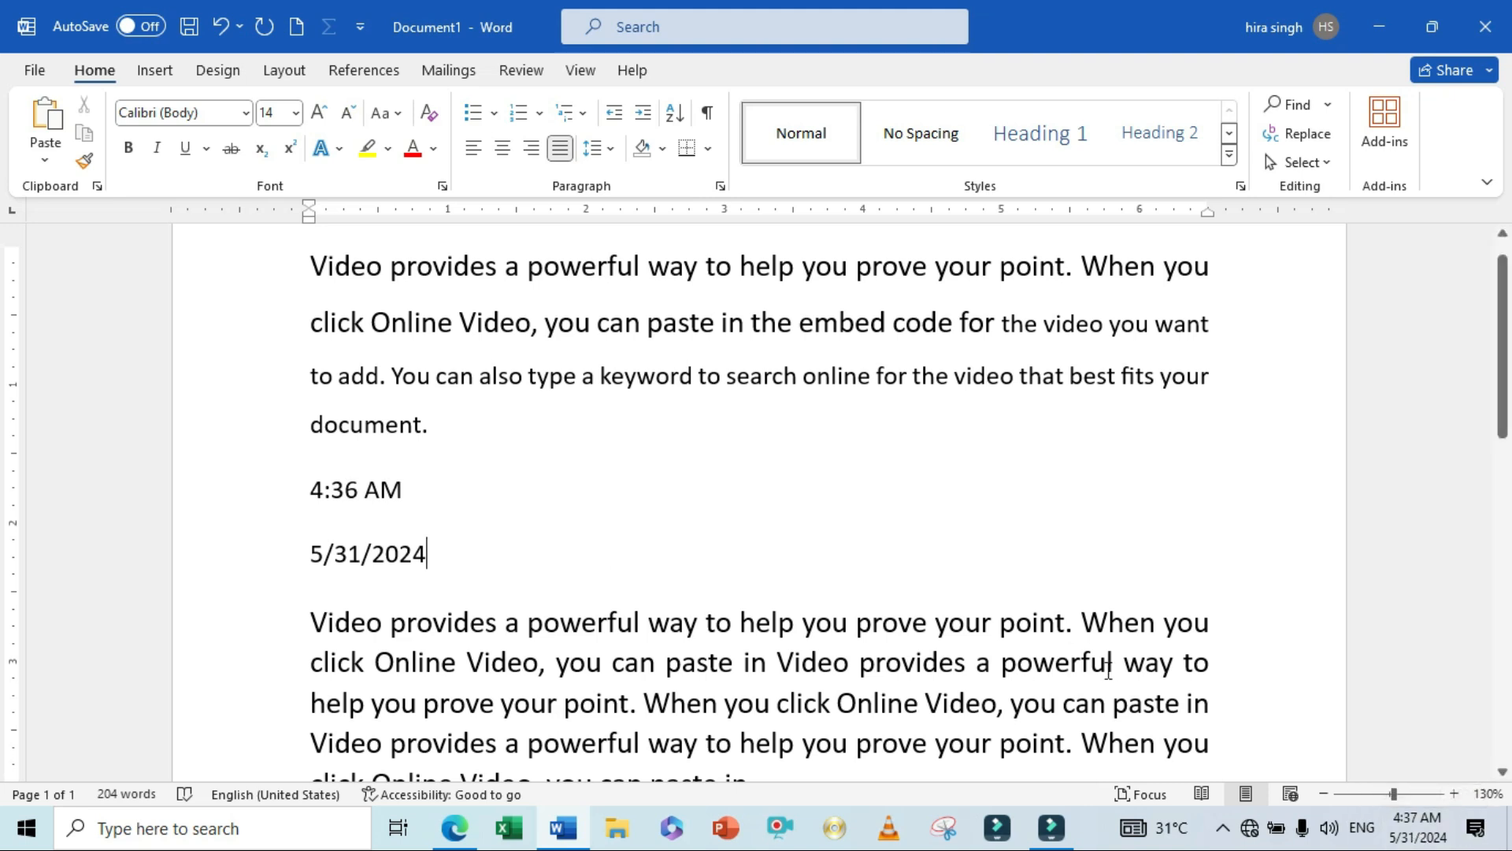